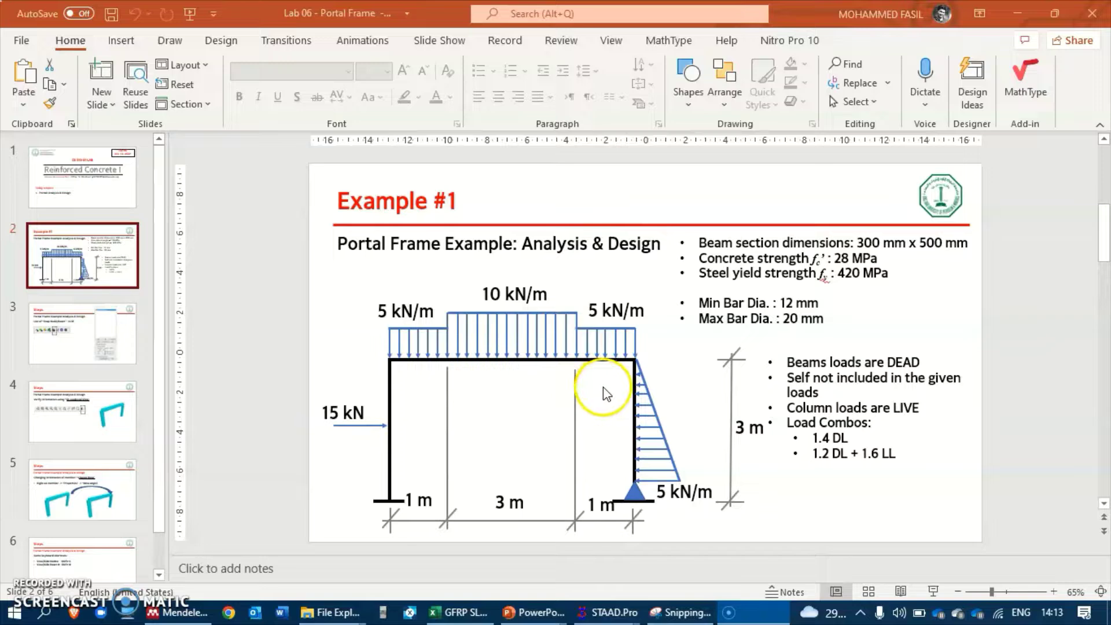
Switch to STAAD.Pro and create a new Plane project named portalframe-analysis-design in metres and kilonewtons, starting with Add Beam.
{"action": "left_click", "coordinate": [629, 612]}
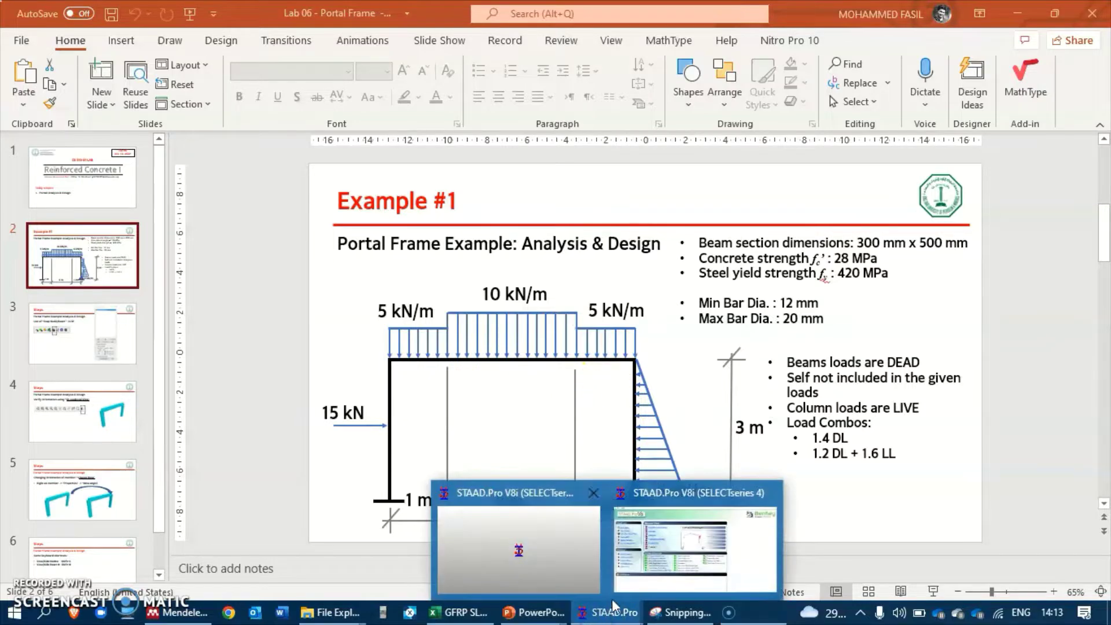
{"action": "left_click", "coordinate": [703, 544]}
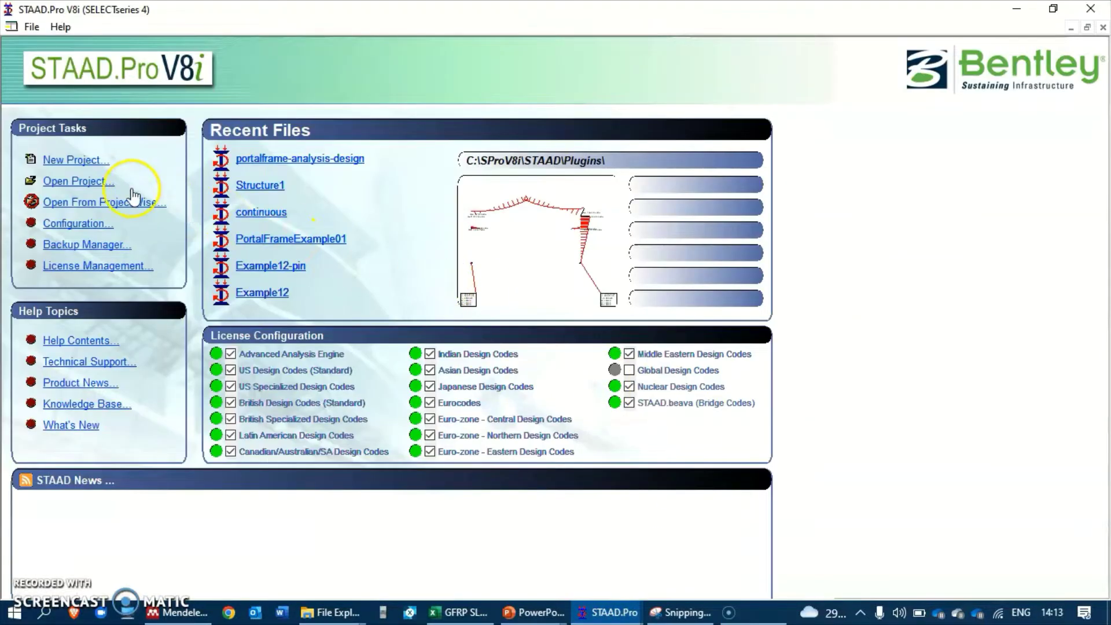
{"action": "left_click", "coordinate": [96, 162]}
{"action": "left_click", "coordinate": [396, 192]}
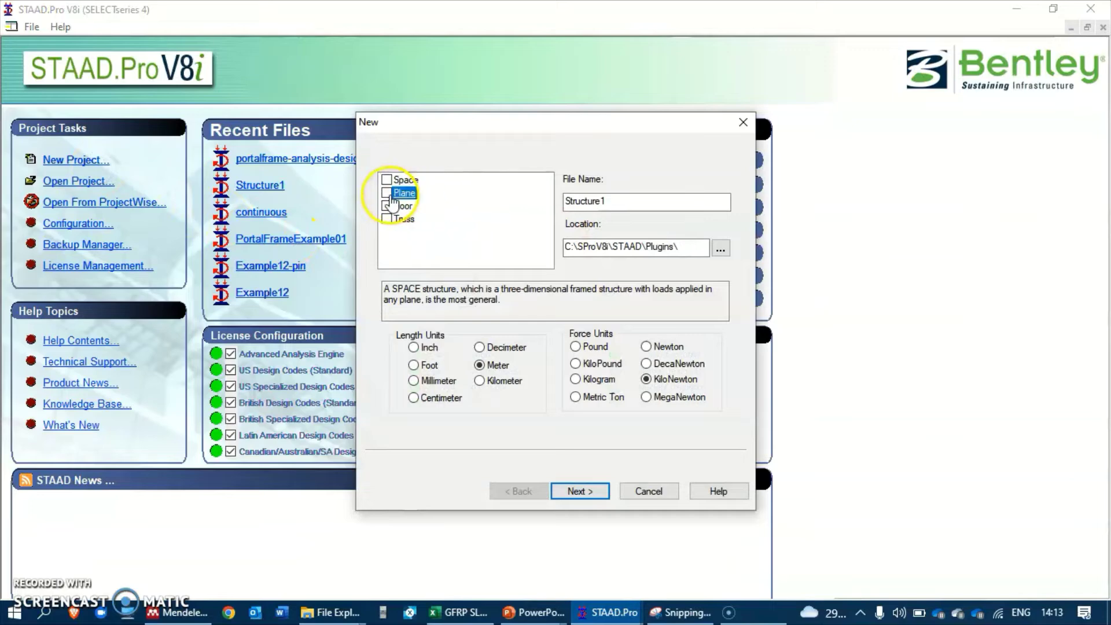
{"action": "left_click_drag", "start_coordinate": [644, 201], "coordinate": [550, 224]}
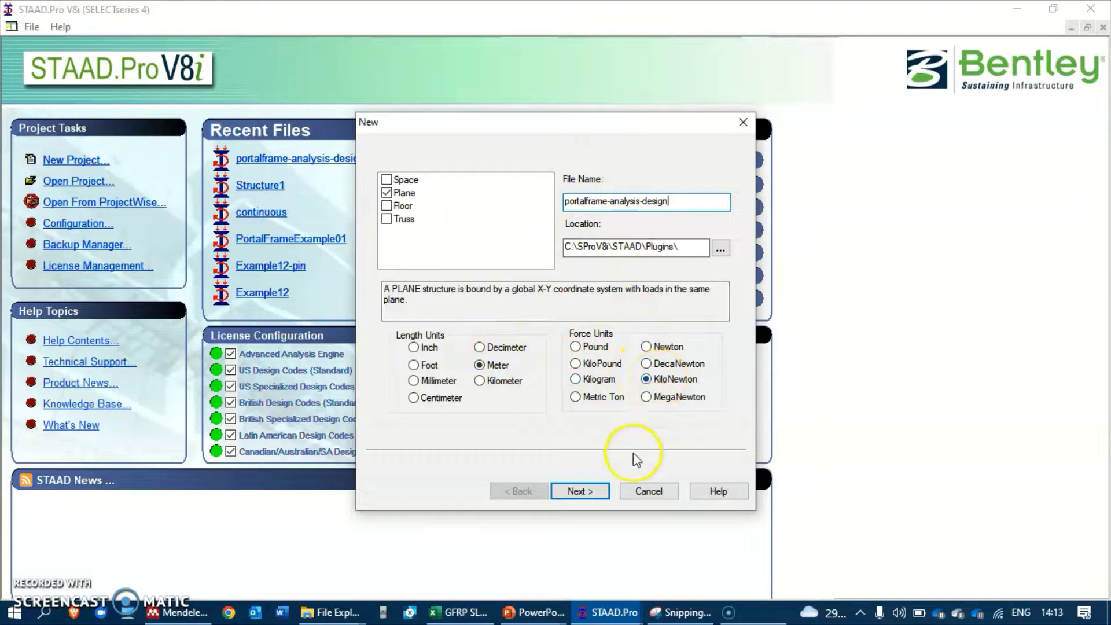
{"action": "left_click", "coordinate": [605, 492]}
{"action": "left_click", "coordinate": [605, 352]}
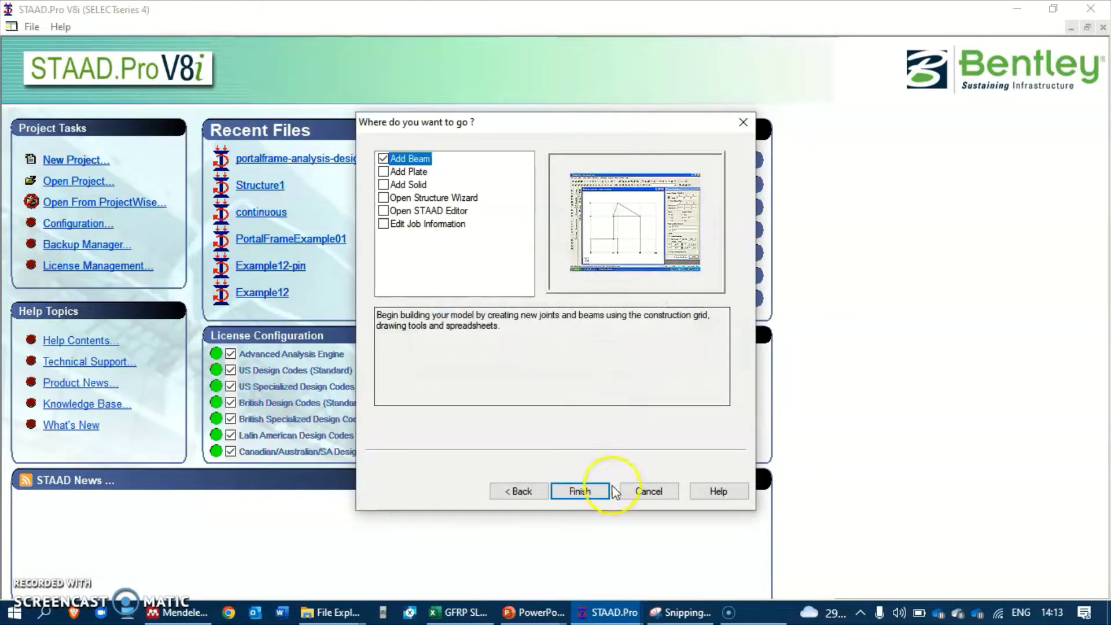
{"action": "left_click", "coordinate": [580, 492]}
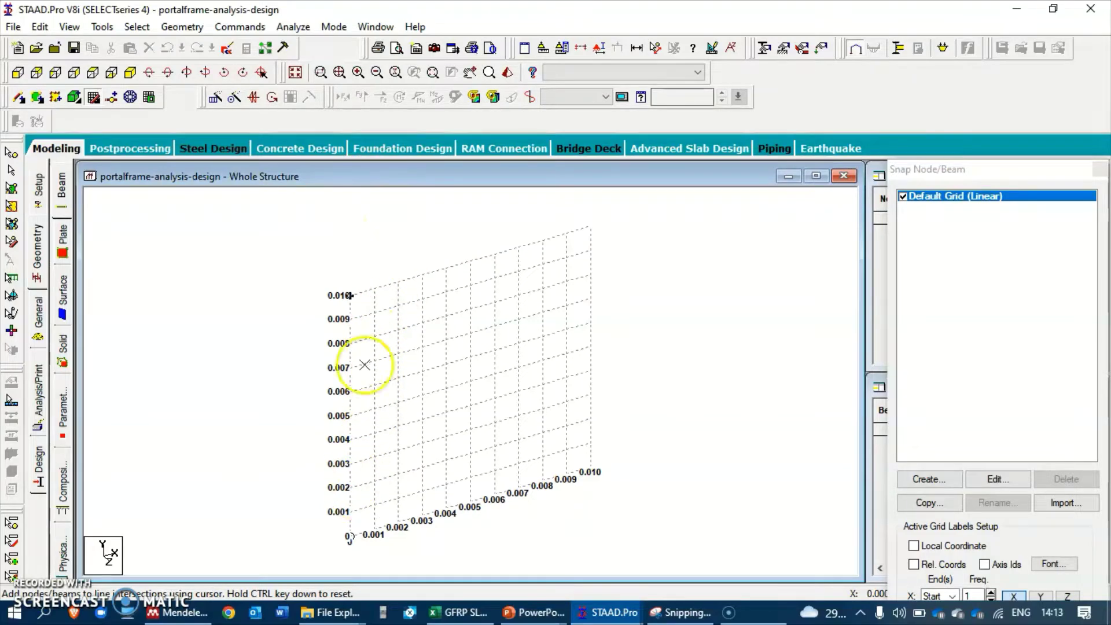
Show the front view and edit the default grid to 1 m X spacing, 0.5 m Y spacing and 11 construction lines in Y.
{"action": "left_click", "coordinate": [18, 72]}
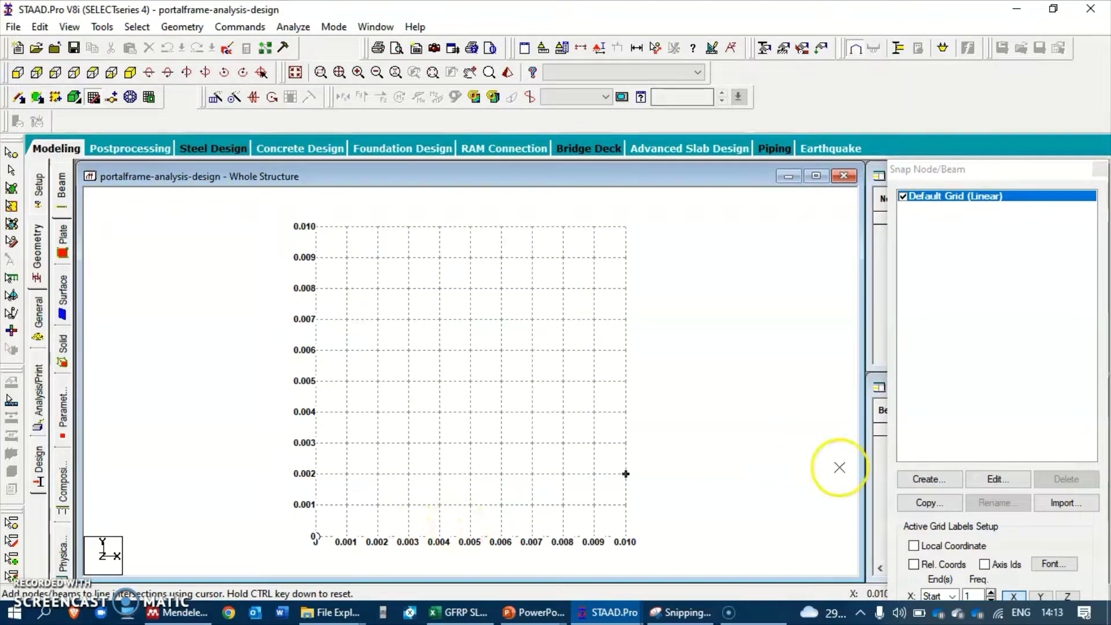
{"action": "left_click", "coordinate": [994, 481]}
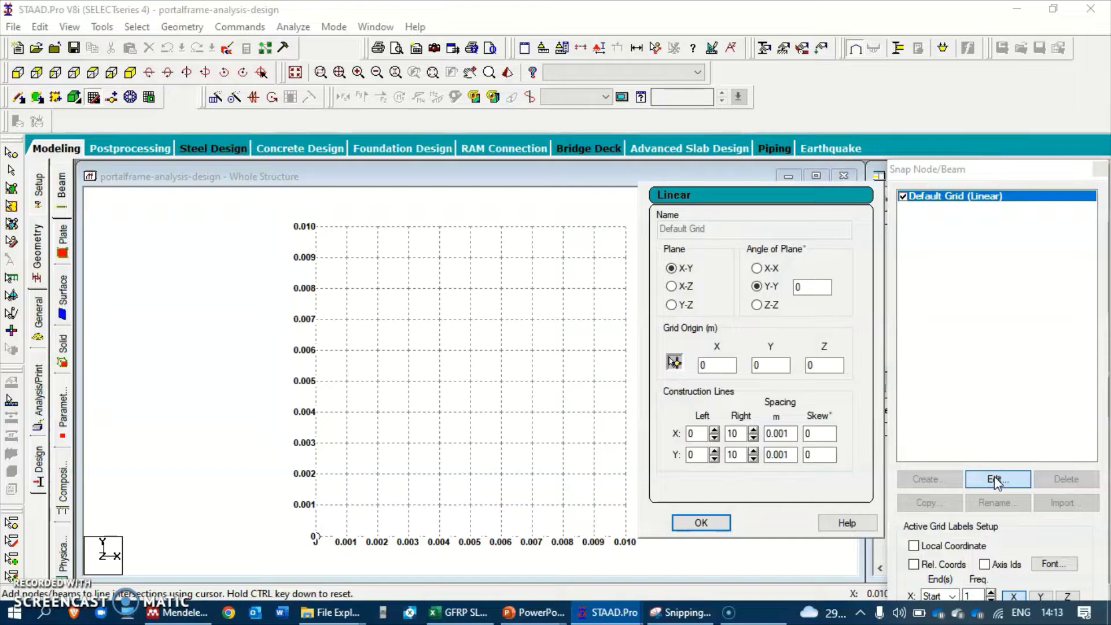
{"action": "left_click_drag", "start_coordinate": [791, 433], "coordinate": [753, 429]}
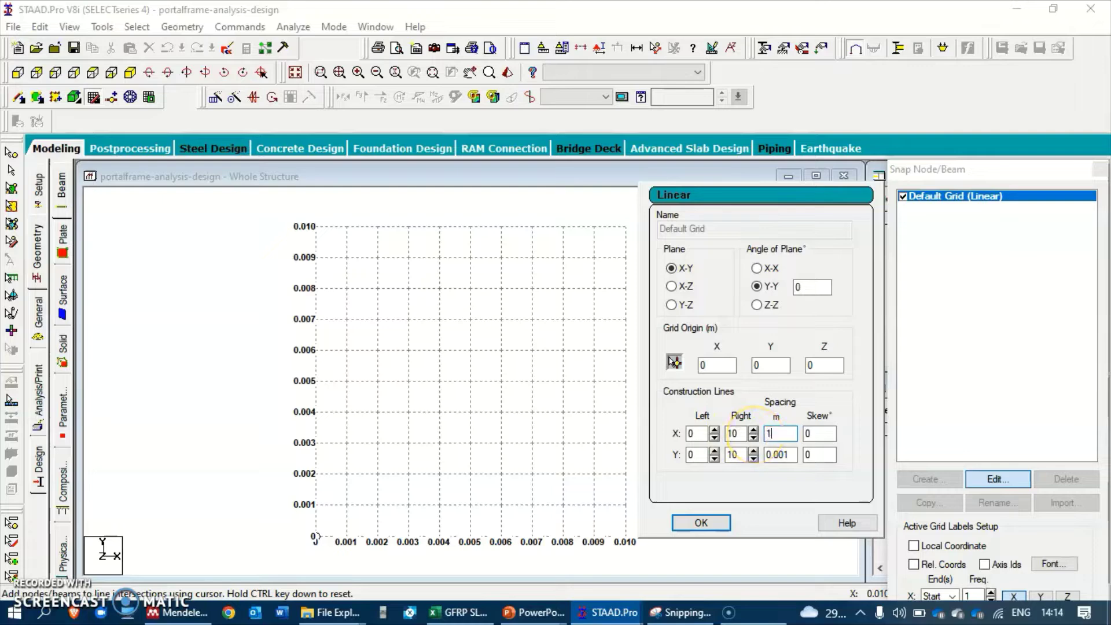
{"action": "left_click_drag", "start_coordinate": [778, 454], "coordinate": [757, 455]}
{"action": "type", "text": "0.5"}
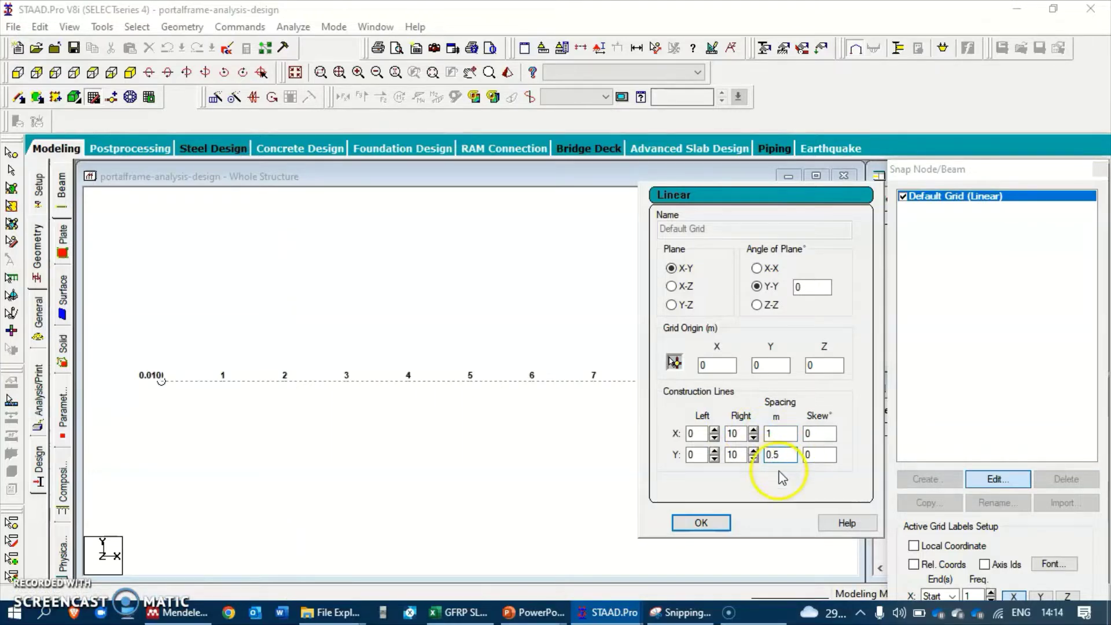
{"action": "left_click", "coordinate": [753, 451]}
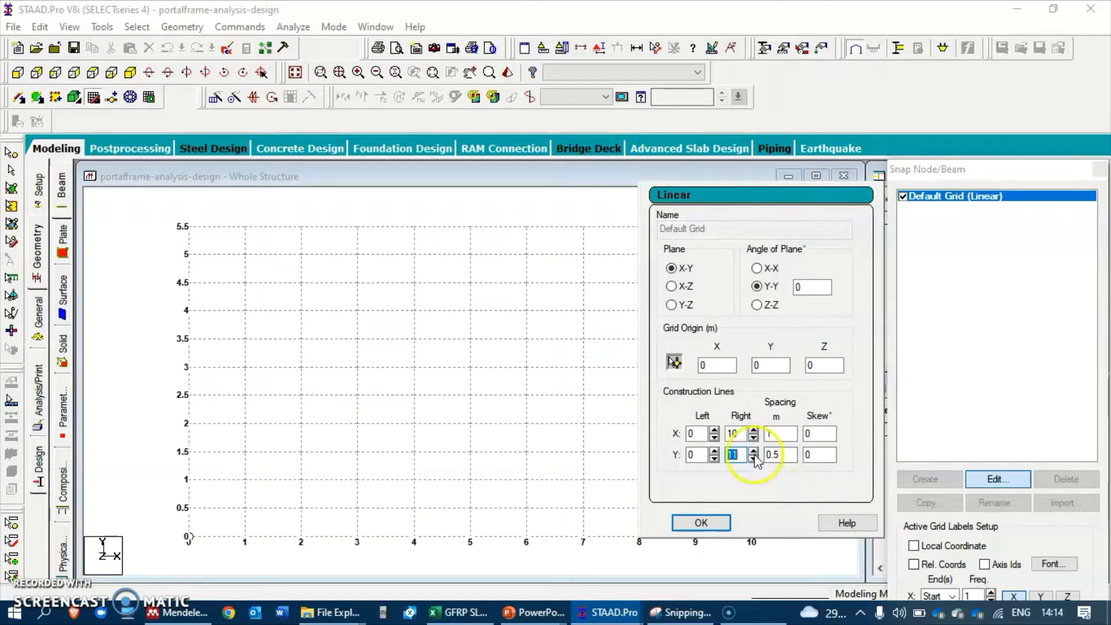
{"action": "left_click", "coordinate": [715, 526]}
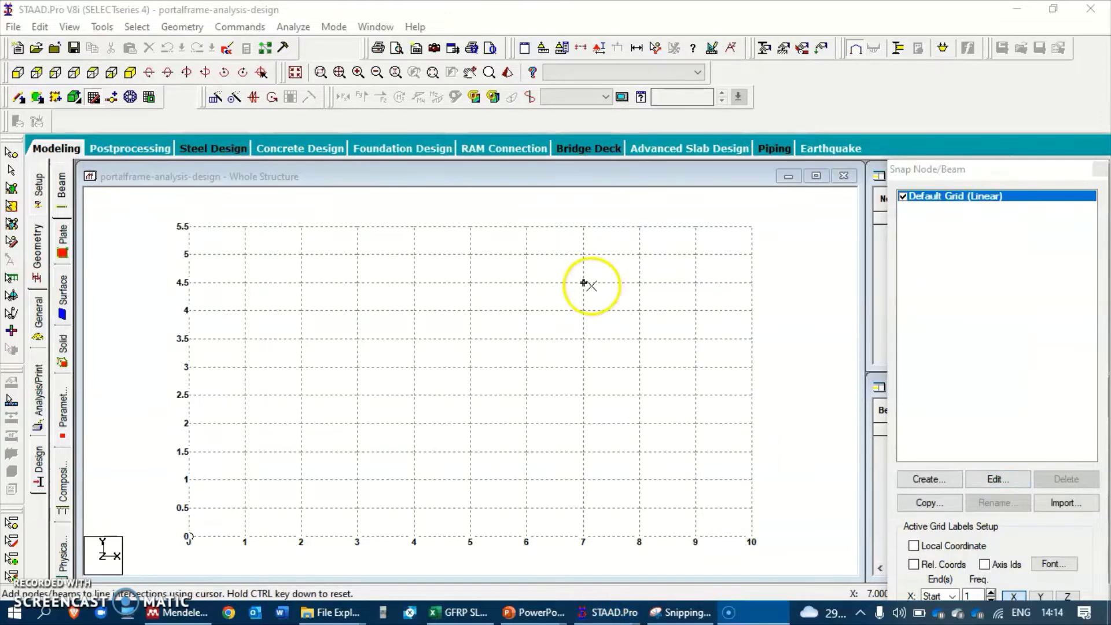
Check the frame dimensions on the slide and draw the left column on the grid from (0, 0) through (0, 1.5) to (0, 3).
{"action": "key", "text": "alt+Tab"}
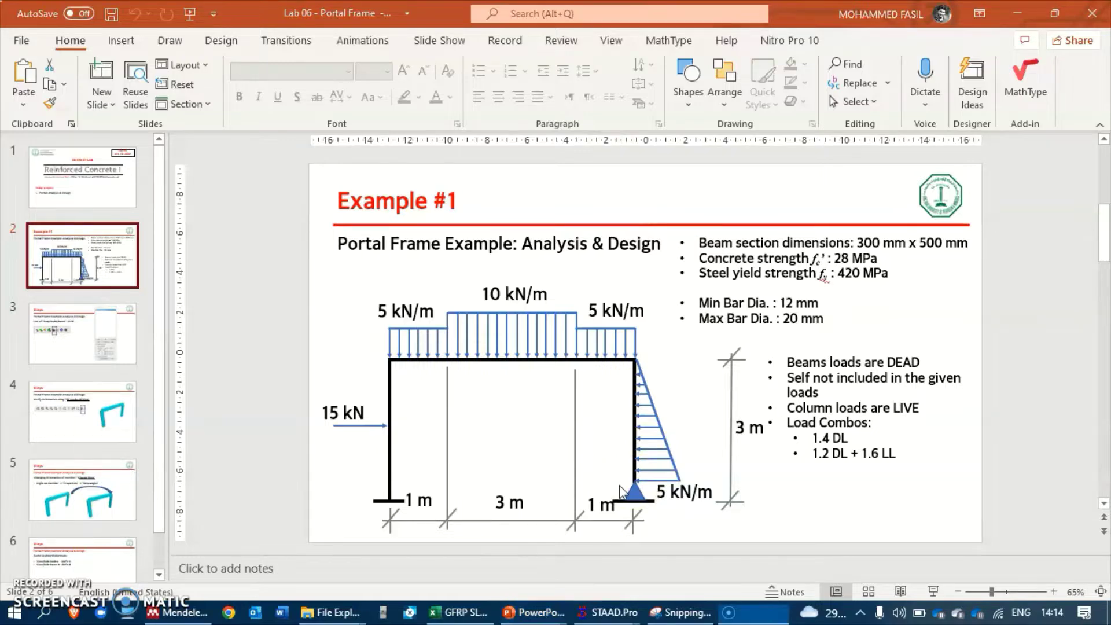
{"action": "key", "text": "alt+Tab"}
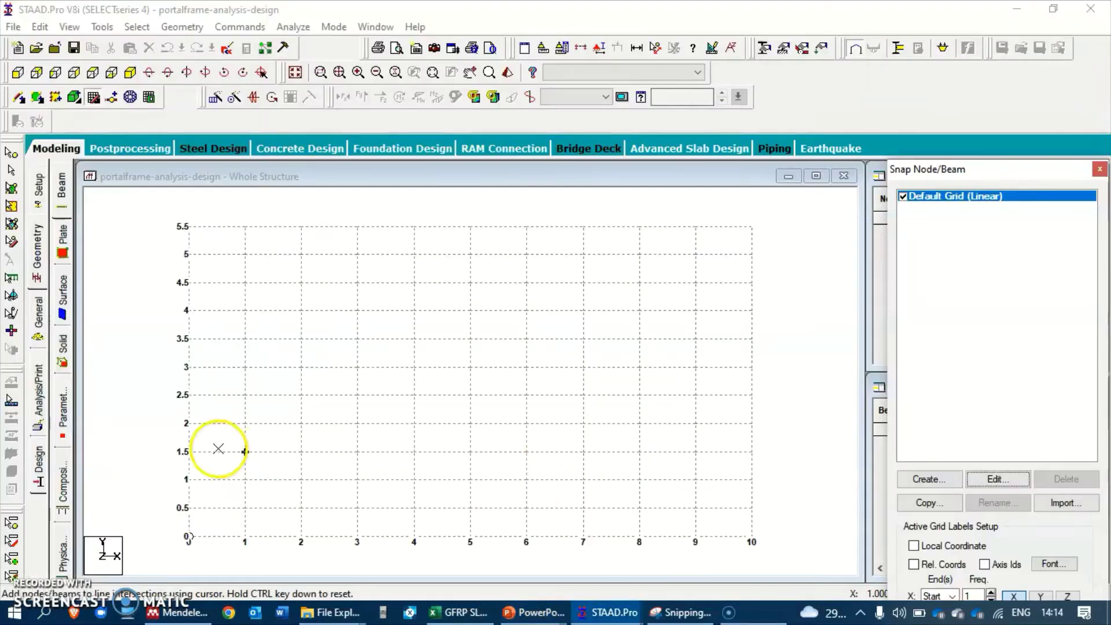
{"action": "left_click", "coordinate": [21, 98]}
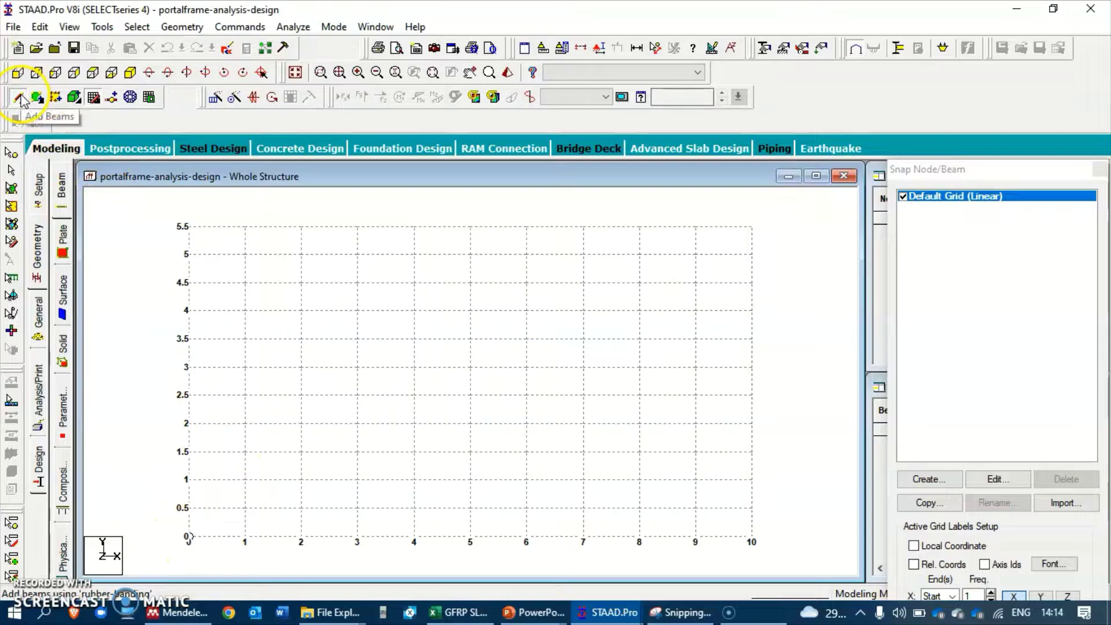
{"action": "left_click", "coordinate": [92, 97]}
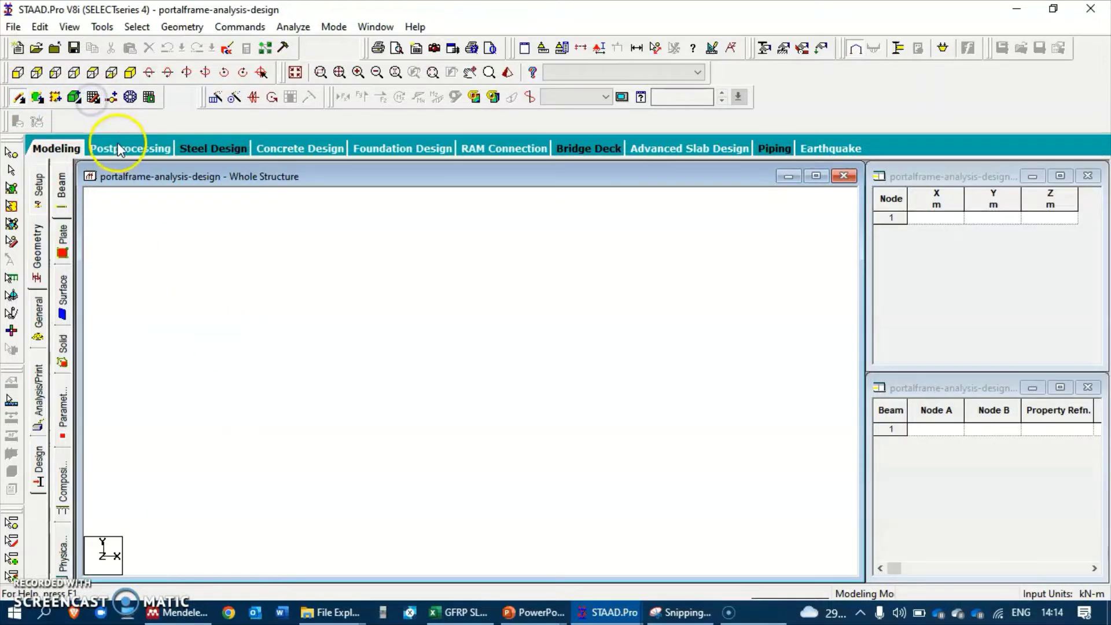
{"action": "left_click", "coordinate": [92, 98]}
{"action": "left_click", "coordinate": [189, 535]}
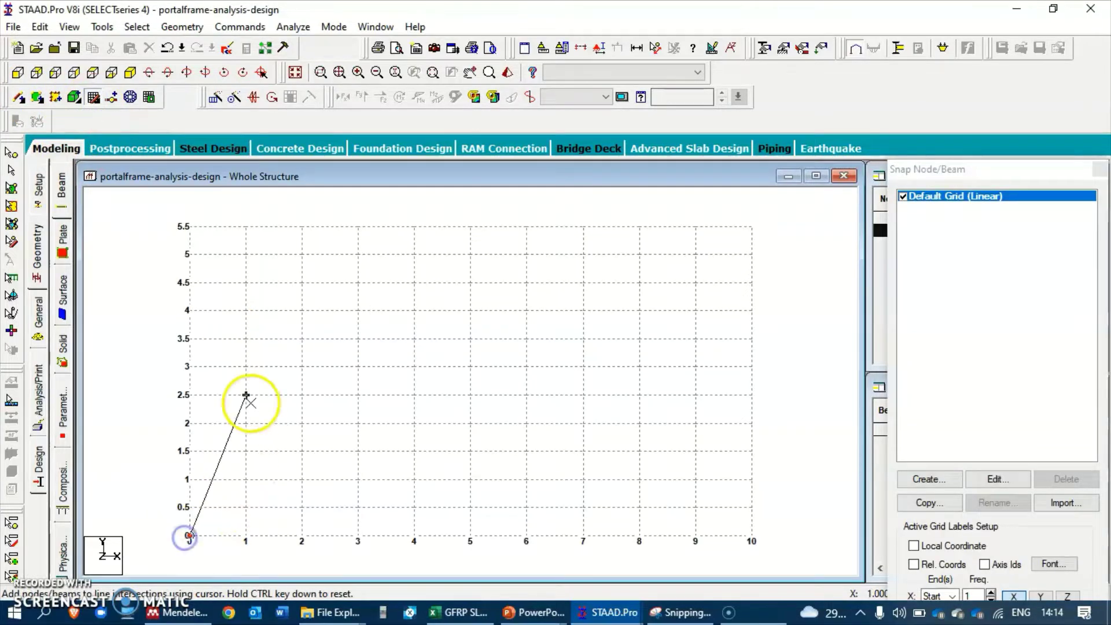
{"action": "left_click", "coordinate": [191, 450]}
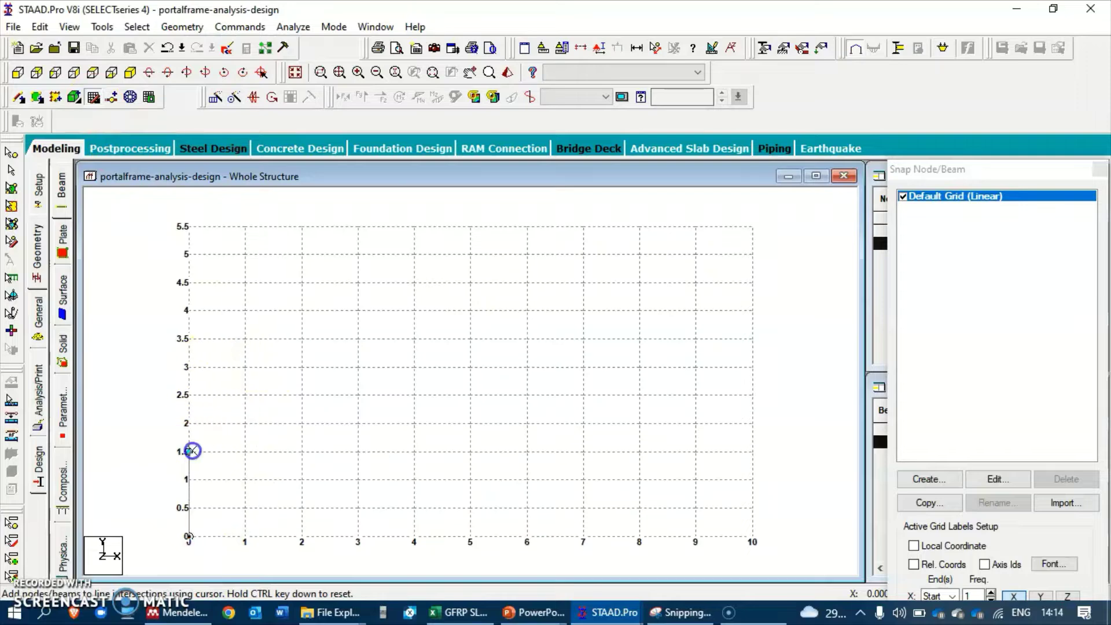
{"action": "left_click", "coordinate": [197, 365]}
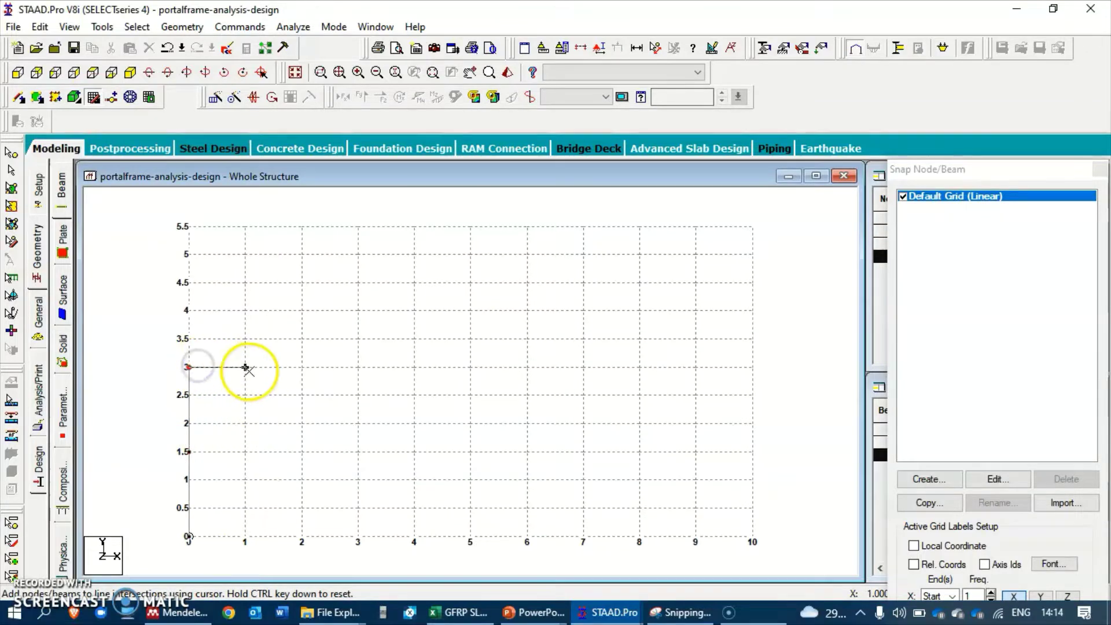
Continue the frame with beam nodes at (1, 3), (4, 3) and (5, 3), and finish with the right column down to (5, 0).
{"action": "left_click", "coordinate": [246, 367]}
{"action": "left_click", "coordinate": [414, 367]}
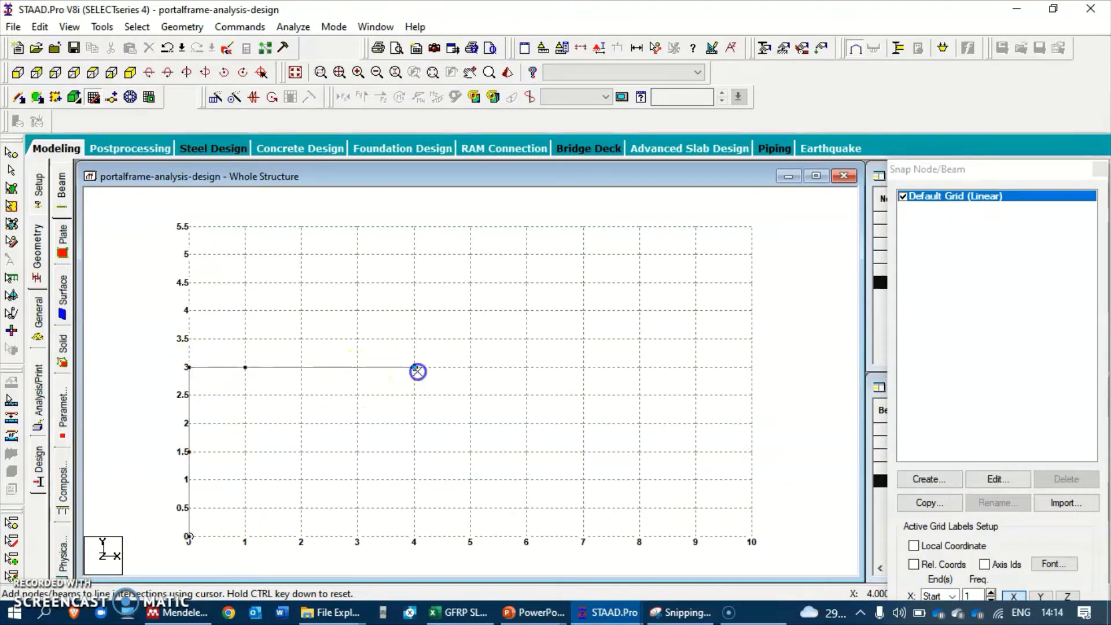
{"action": "left_click", "coordinate": [470, 368]}
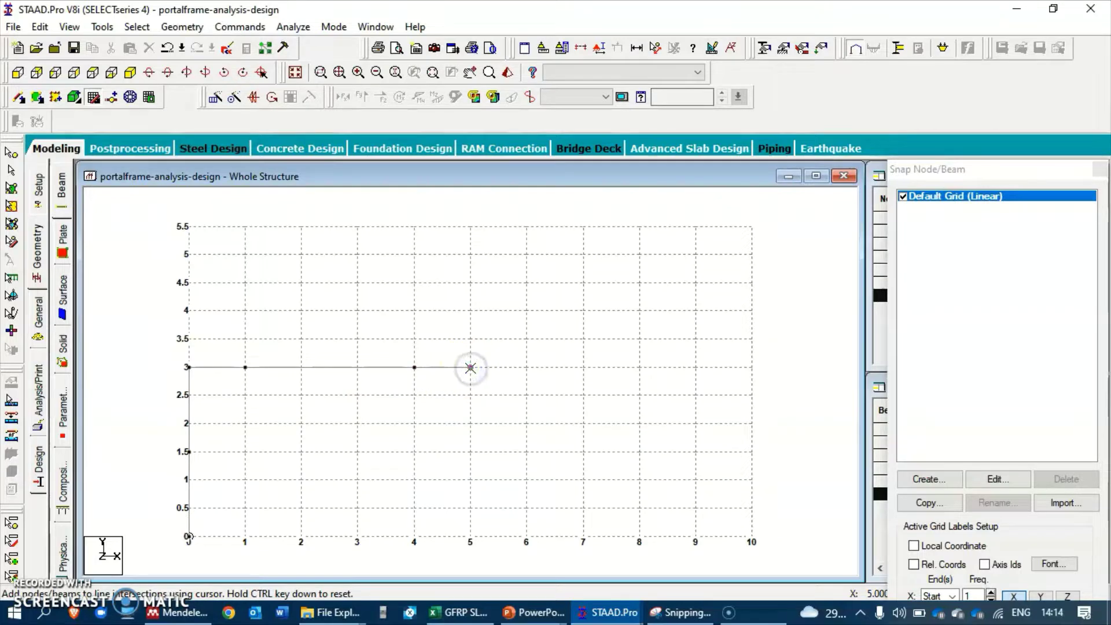
{"action": "left_click", "coordinate": [470, 537]}
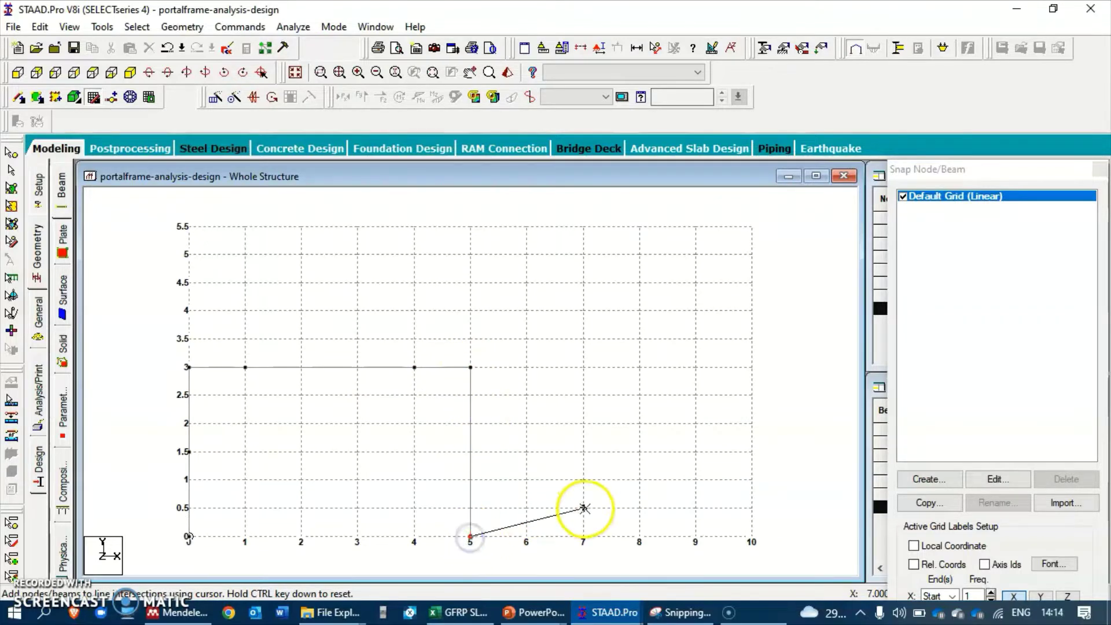
{"action": "key", "text": "Escape"}
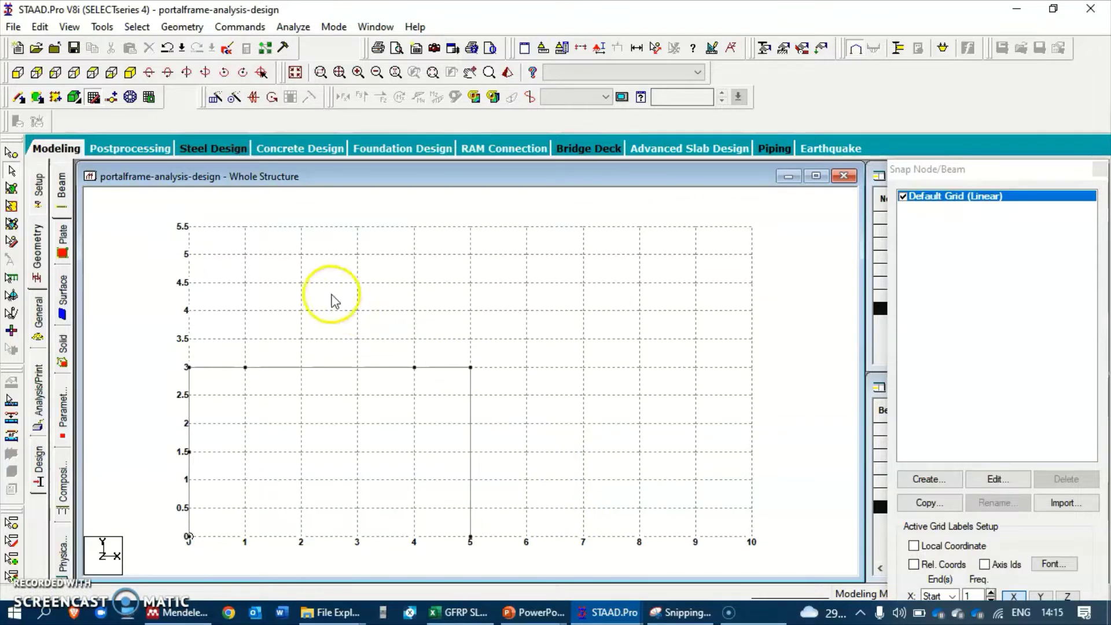
Check the section dimensions on the slide and define a rectangular concrete section with YD 0.5 m and ZD 0.3 m.
{"action": "left_click", "coordinate": [38, 315]}
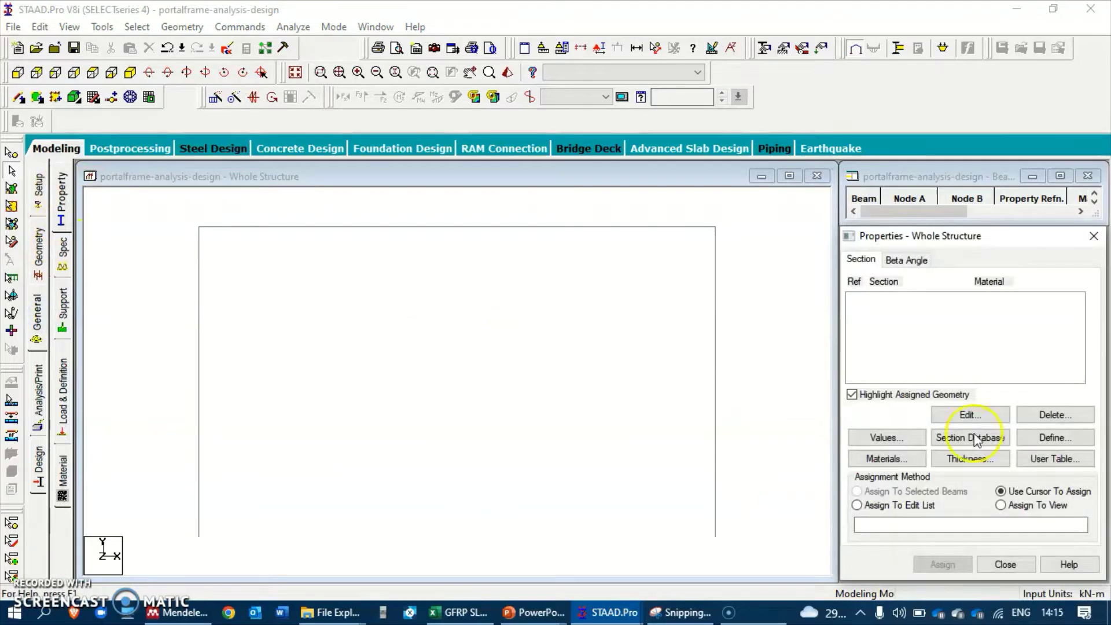
{"action": "left_click", "coordinate": [1041, 432]}
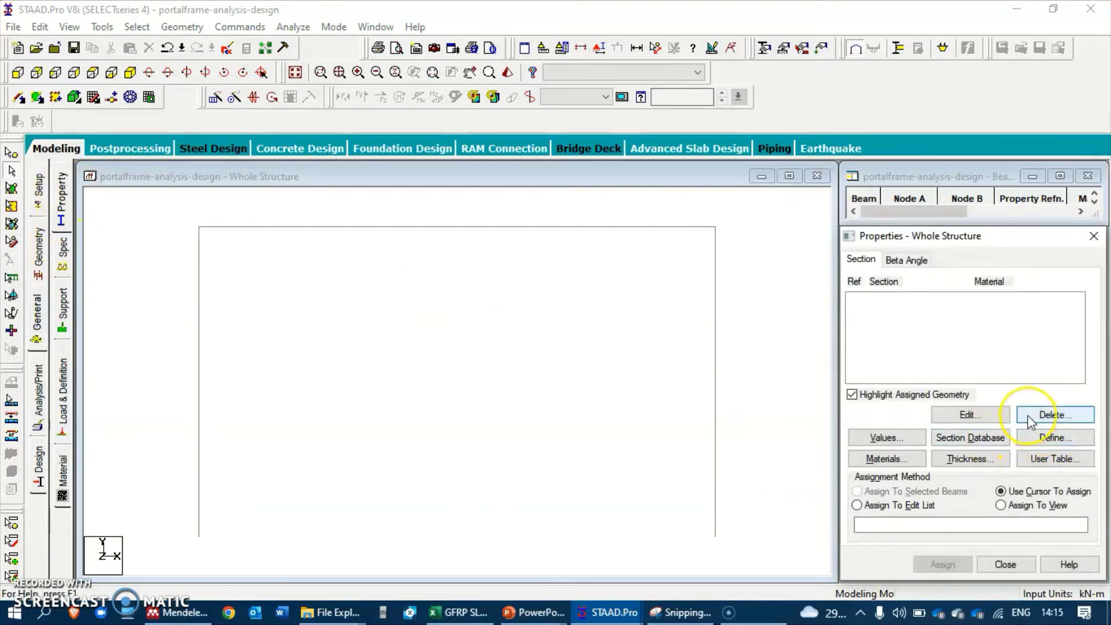
{"action": "key", "text": "alt+Tab"}
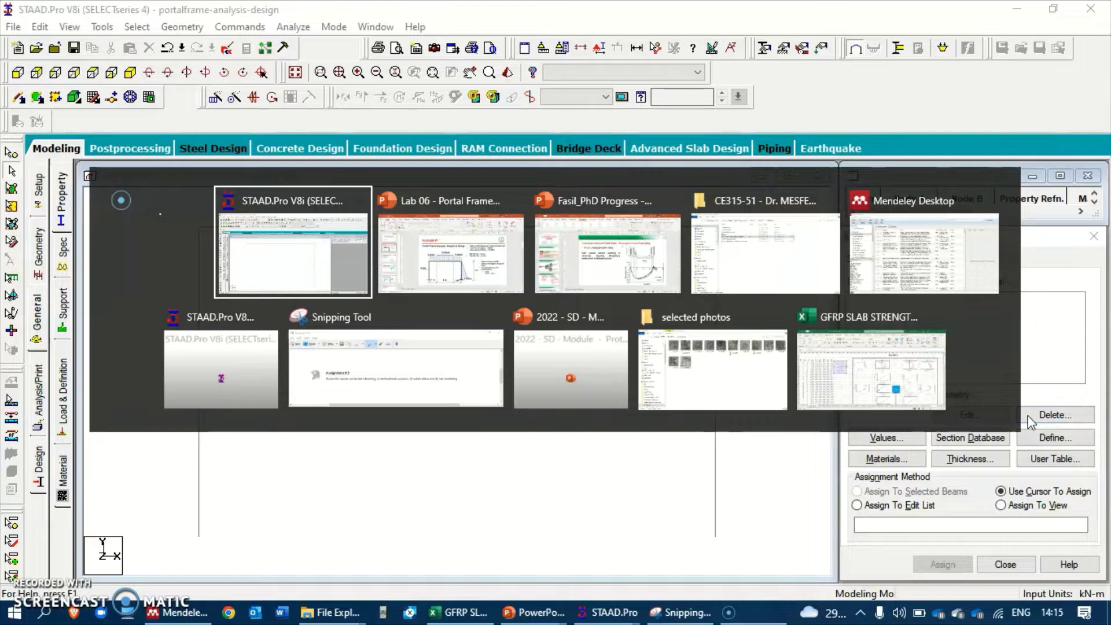
{"action": "key", "text": "alt+Tab"}
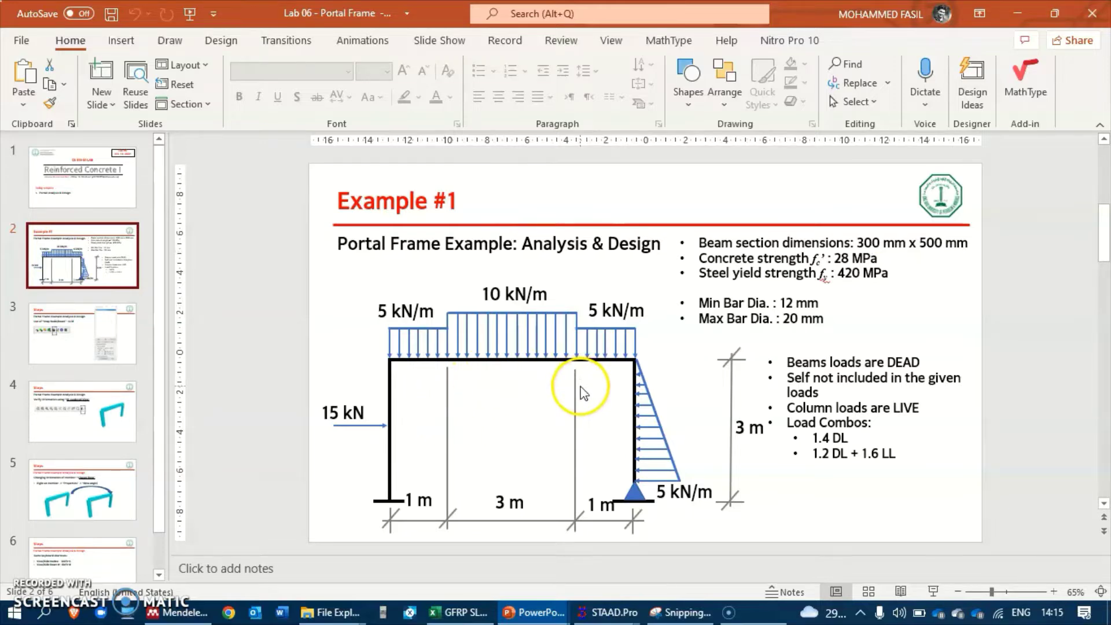
{"action": "key", "text": "alt+Tab"}
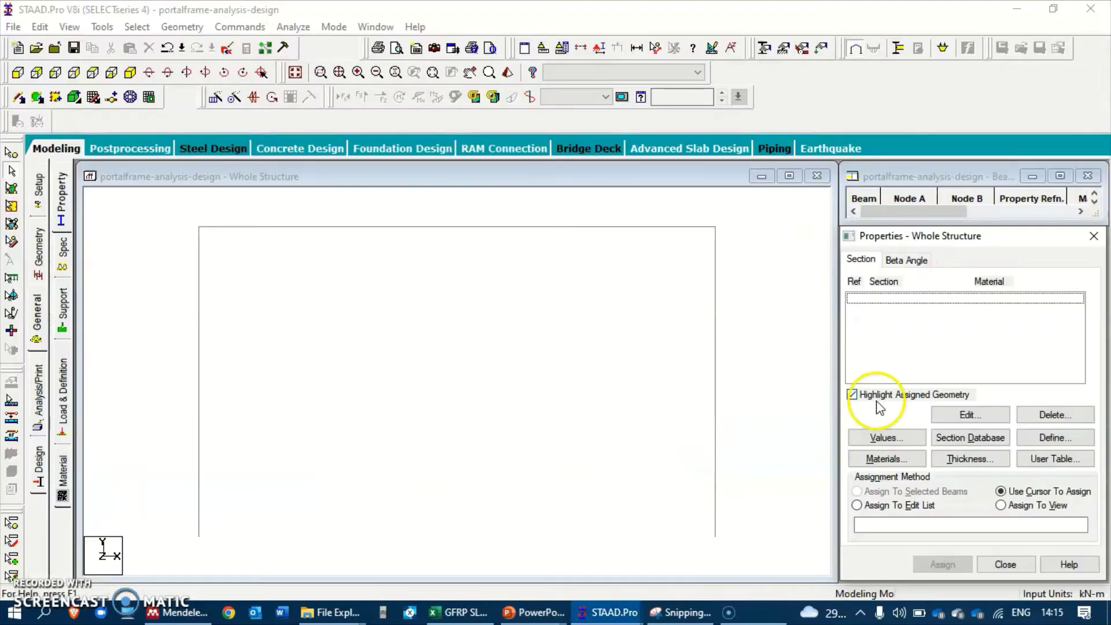
{"action": "left_click", "coordinate": [1054, 437]}
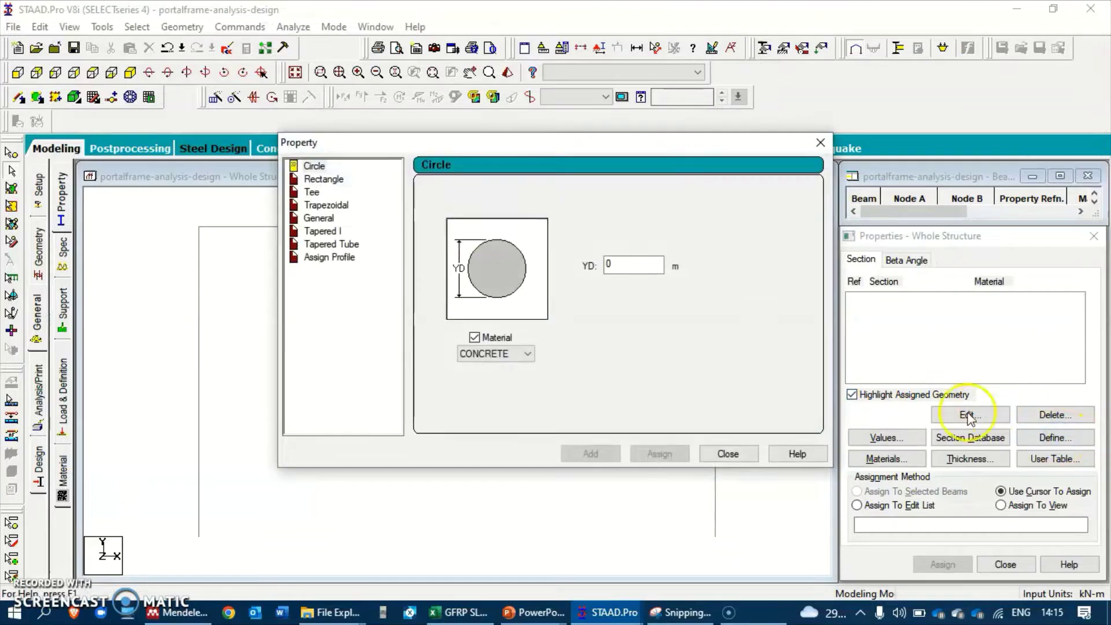
{"action": "left_click", "coordinate": [317, 179]}
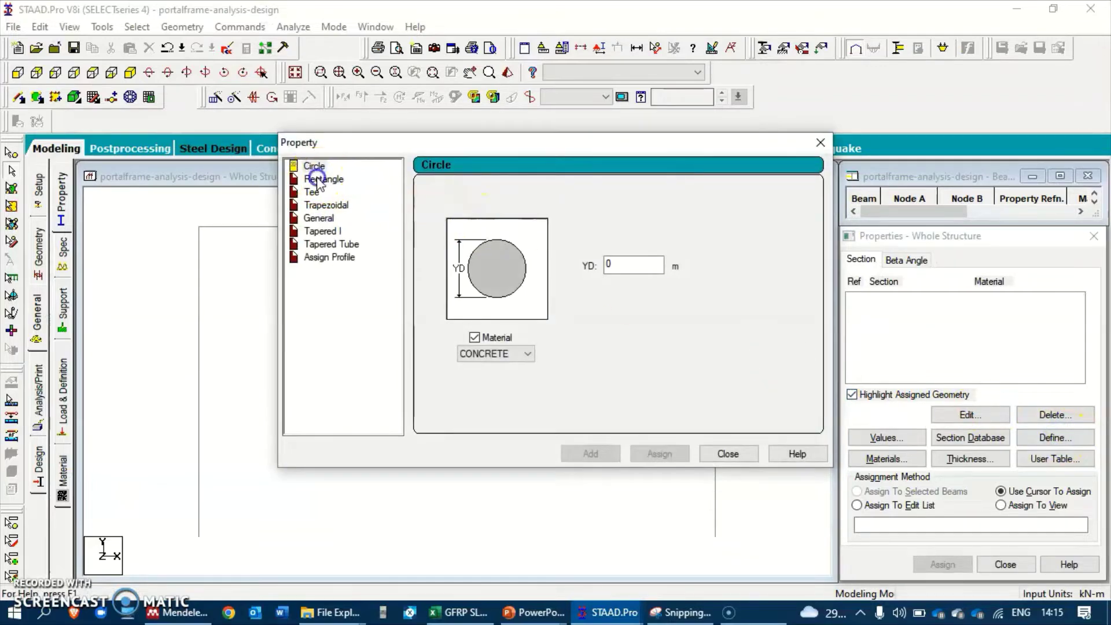
{"action": "double_click", "coordinate": [611, 256]}
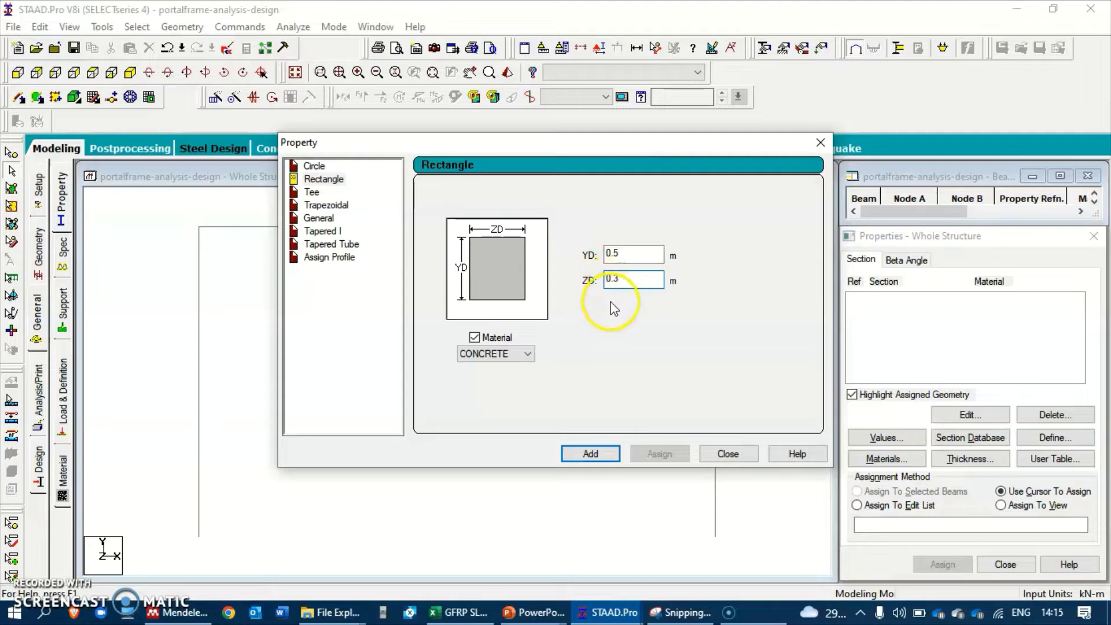
{"action": "left_click", "coordinate": [590, 453]}
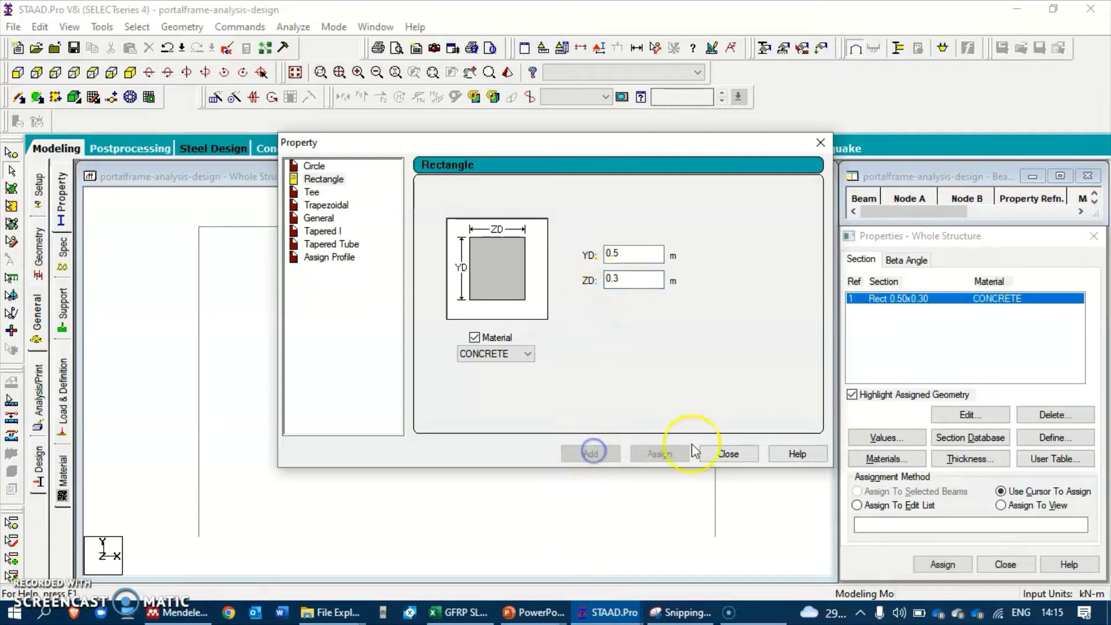
{"action": "left_click", "coordinate": [821, 142]}
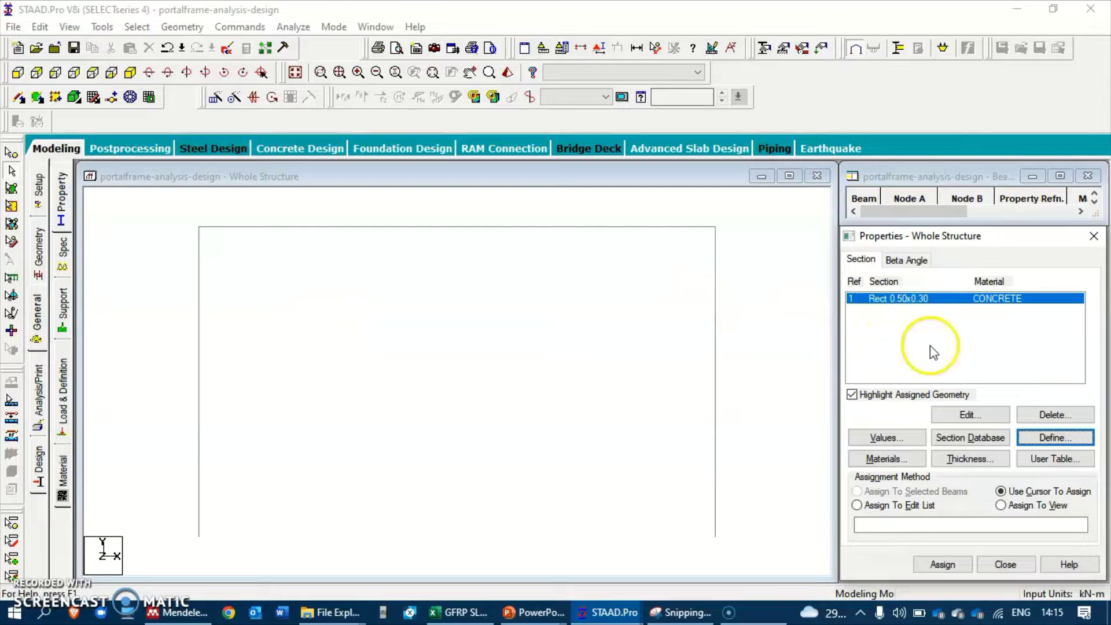
Assign the Rect 0.50x0.30 concrete section to all frame members using Assign To View.
{"action": "left_click", "coordinate": [1001, 505]}
{"action": "left_click", "coordinate": [942, 565]}
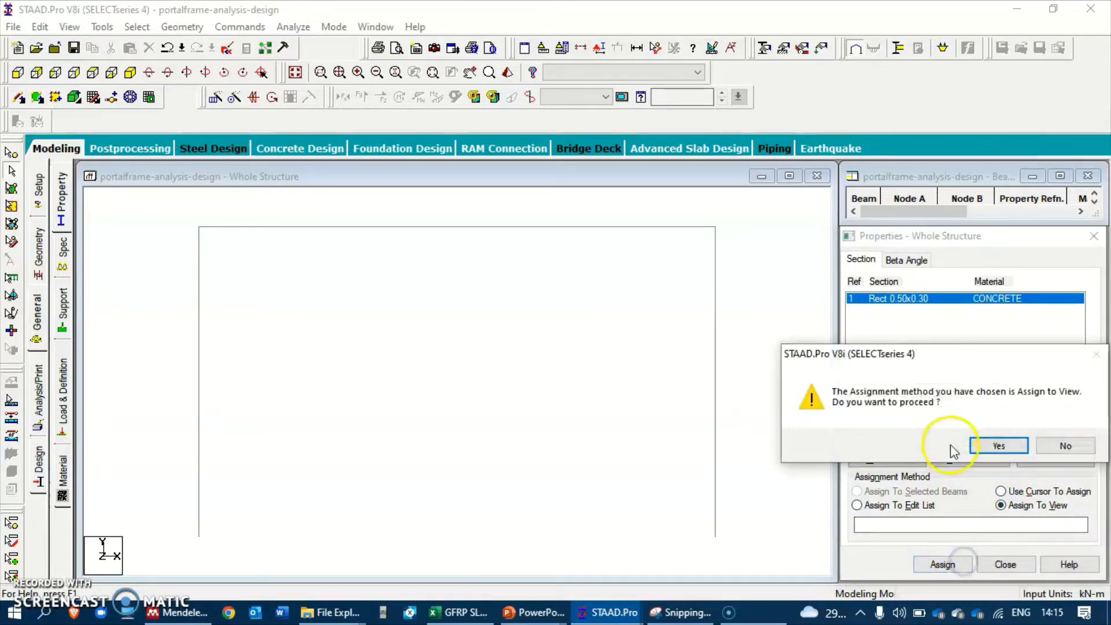
{"action": "left_click", "coordinate": [990, 446]}
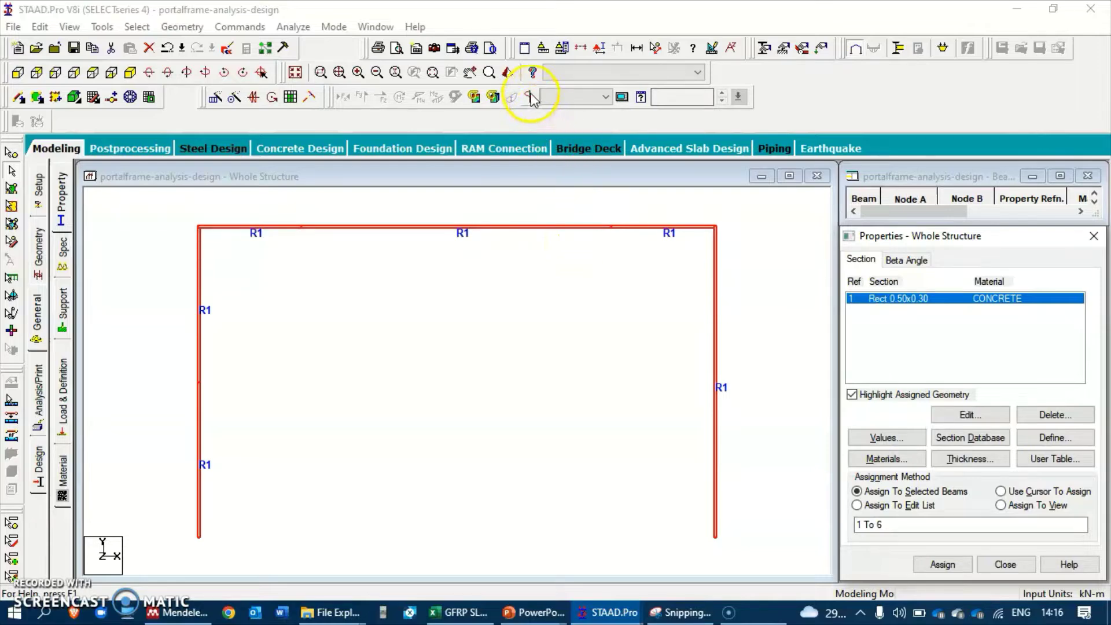
Inspect the frame's section orientation in a 3D rendered view, then close that view.
{"action": "left_click", "coordinate": [509, 73]}
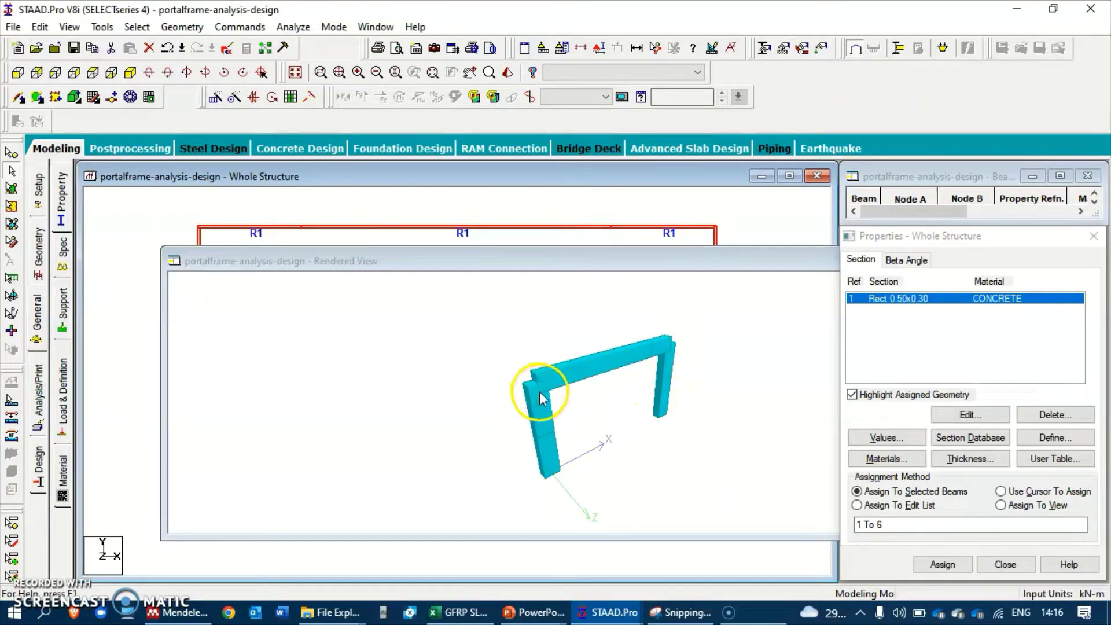
{"action": "left_click_drag", "start_coordinate": [671, 266], "coordinate": [605, 196]}
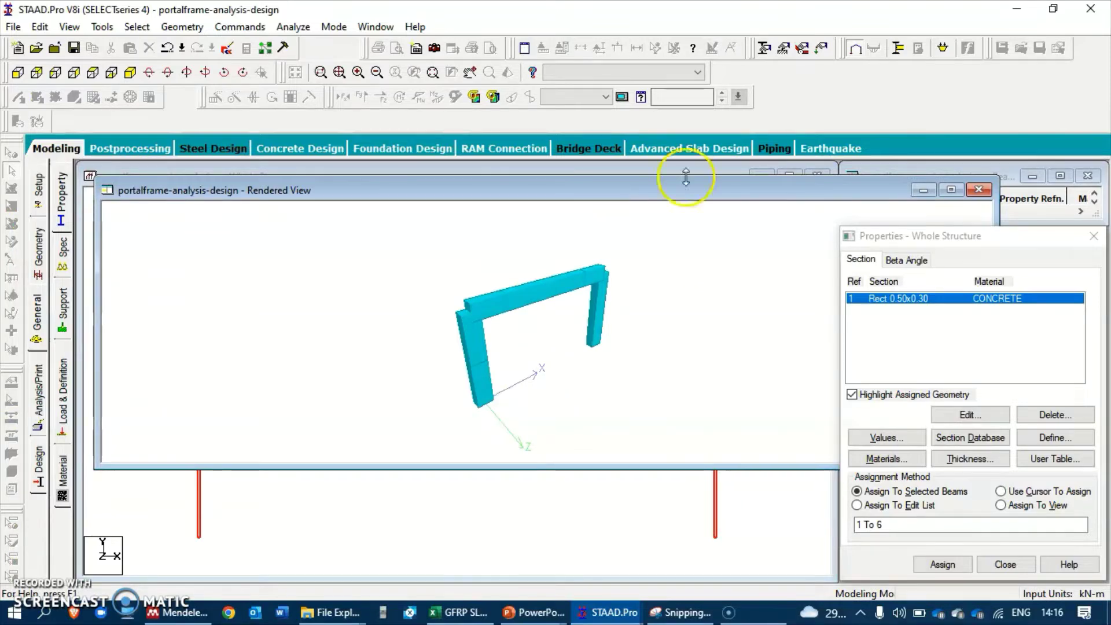
{"action": "left_click", "coordinate": [978, 191]}
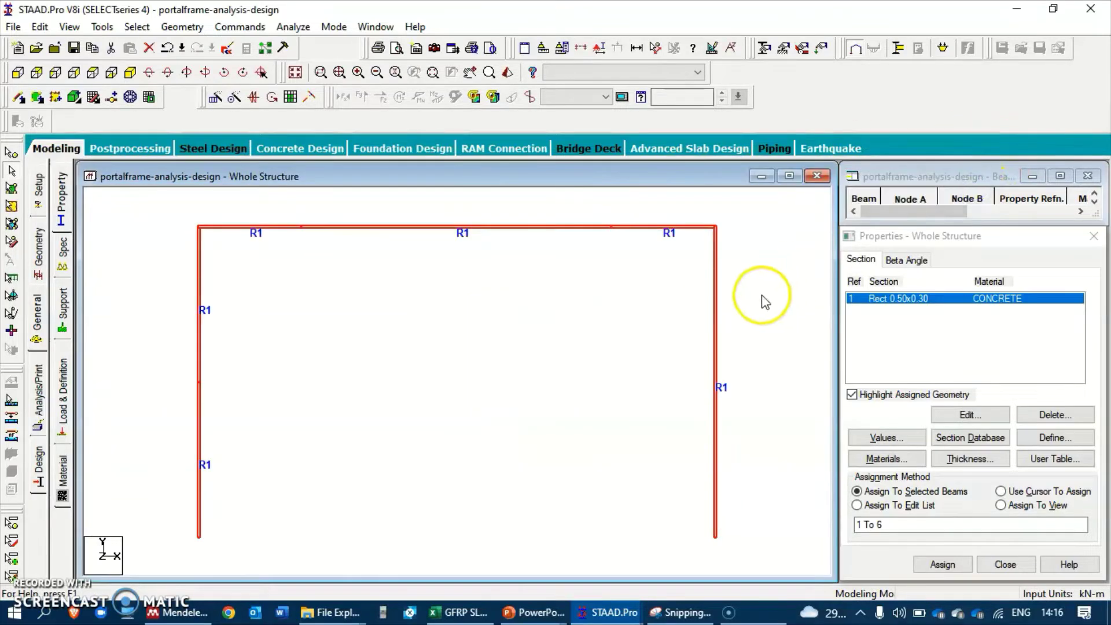
Set the beta angle of the right column (beam 6) to 90 degrees.
{"action": "right_click", "coordinate": [716, 297]}
{"action": "left_click", "coordinate": [746, 366]}
{"action": "double_click", "coordinate": [745, 364]}
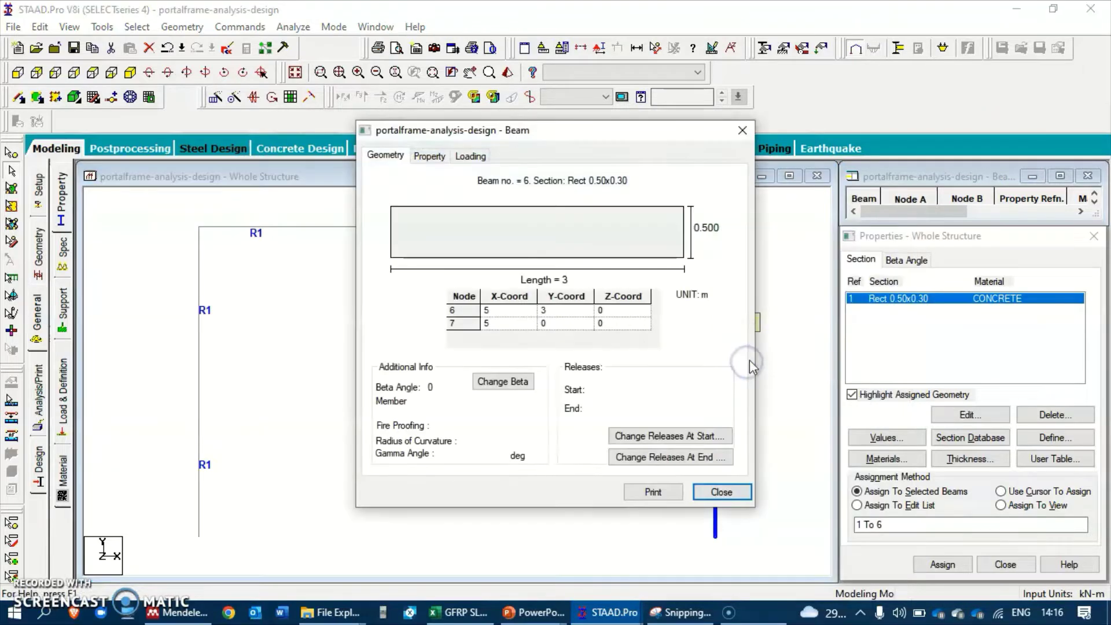
{"action": "left_click", "coordinate": [503, 382]}
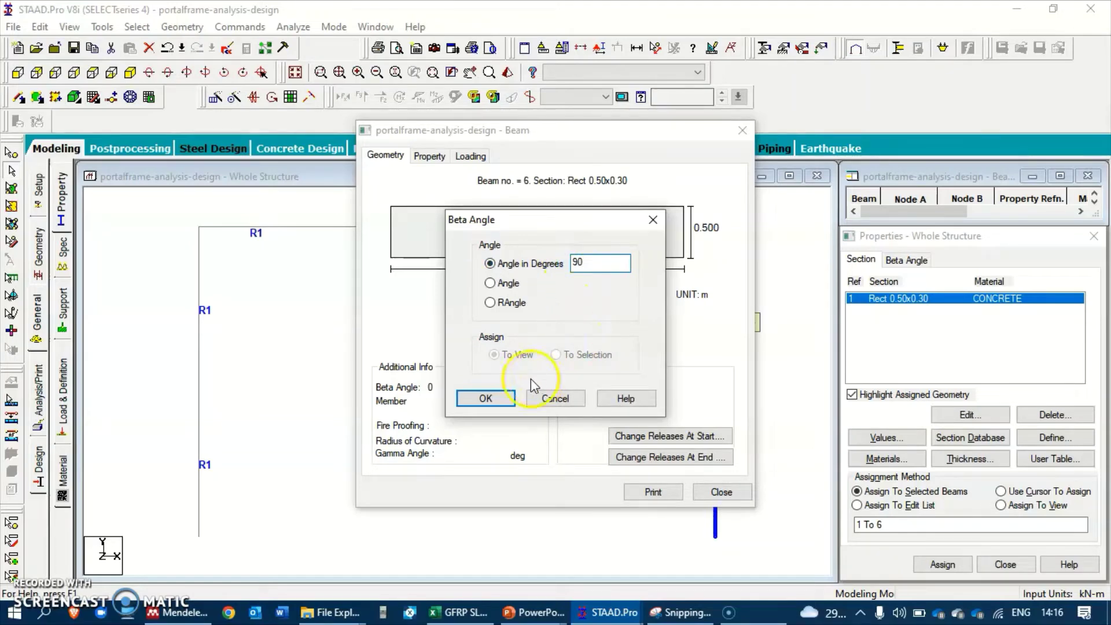
{"action": "left_click", "coordinate": [486, 398]}
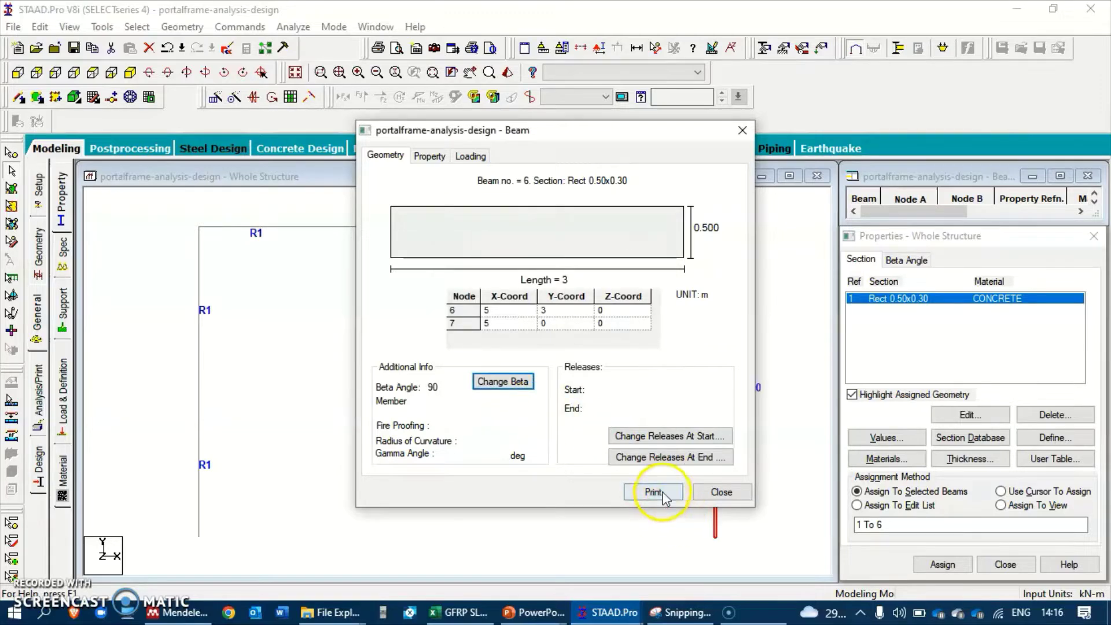
{"action": "left_click", "coordinate": [721, 492]}
Inspect the rotated right column in the 3D rendered view and close the rendering.
{"action": "left_click", "coordinate": [511, 70]}
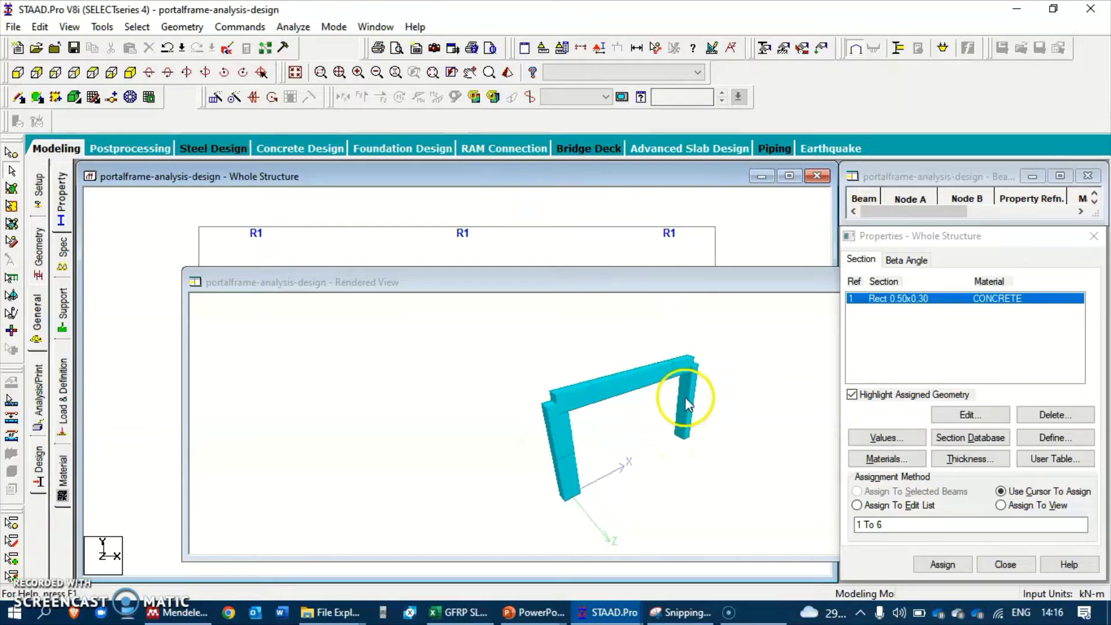
{"action": "left_click_drag", "start_coordinate": [719, 288], "coordinate": [640, 181]}
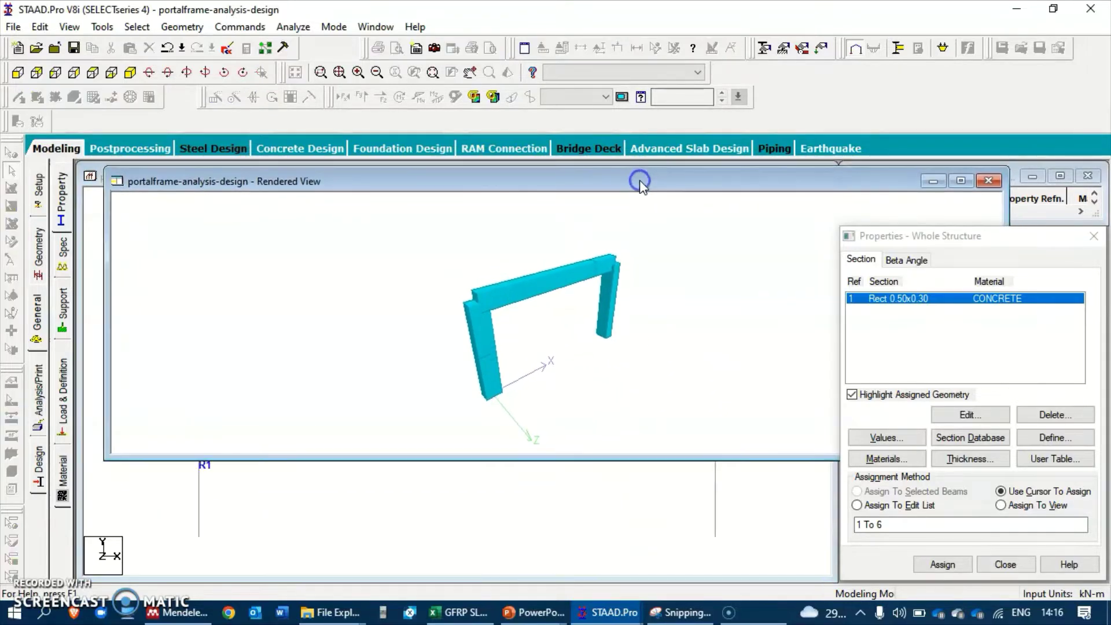
{"action": "left_click", "coordinate": [988, 181]}
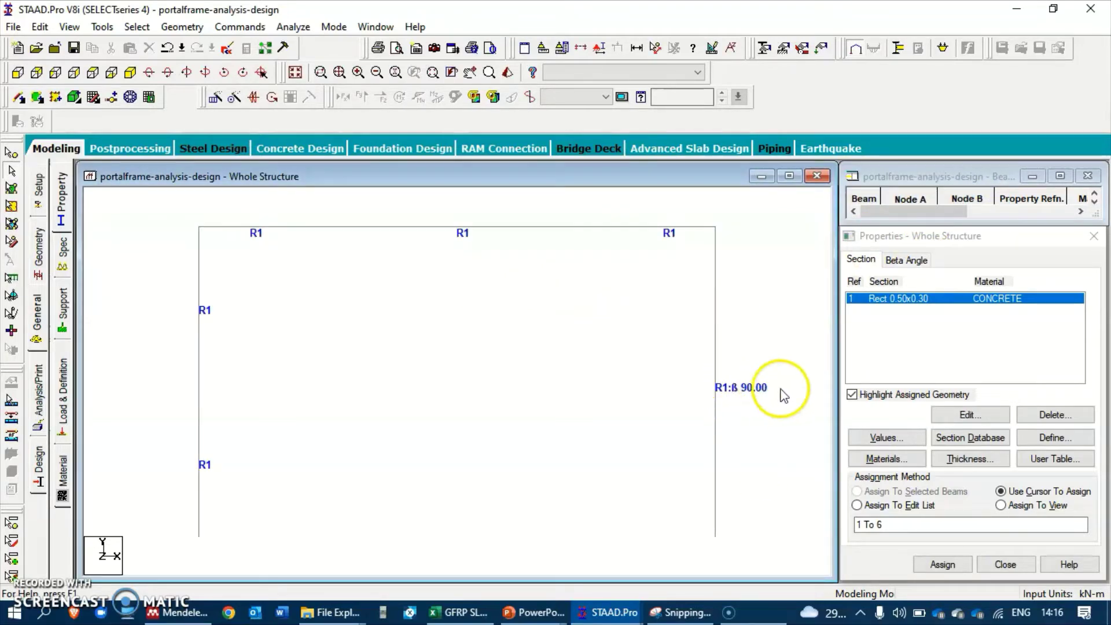
Set the right column's beta angle to 0 degrees and deselect the column.
{"action": "left_click", "coordinate": [716, 336]}
{"action": "right_click", "coordinate": [716, 335]}
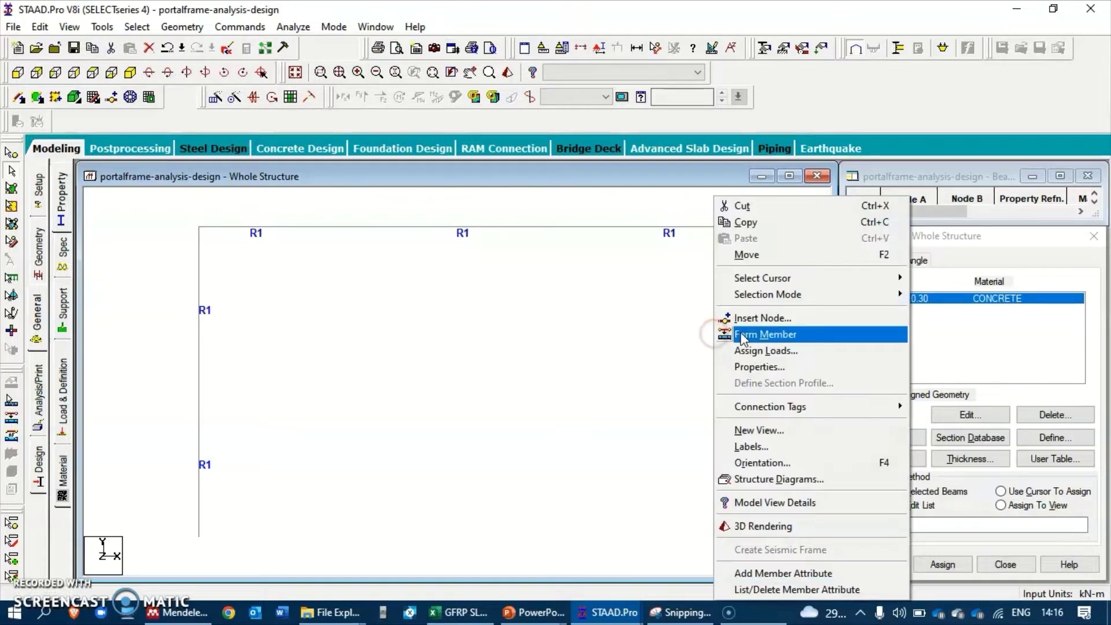
{"action": "left_click", "coordinate": [752, 367]}
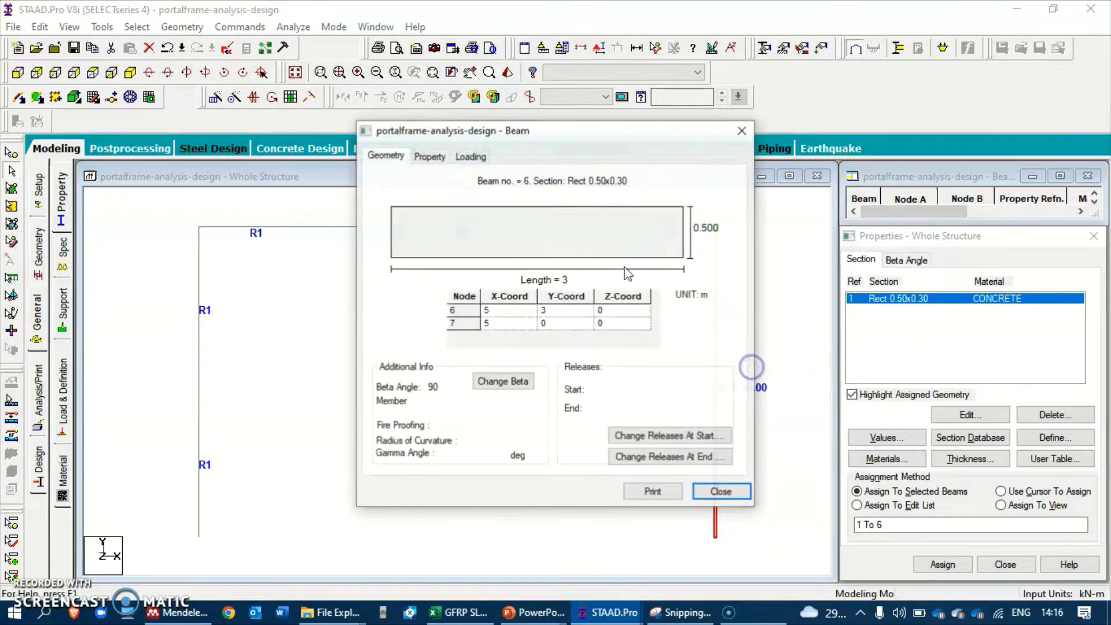
{"action": "left_click", "coordinate": [517, 384]}
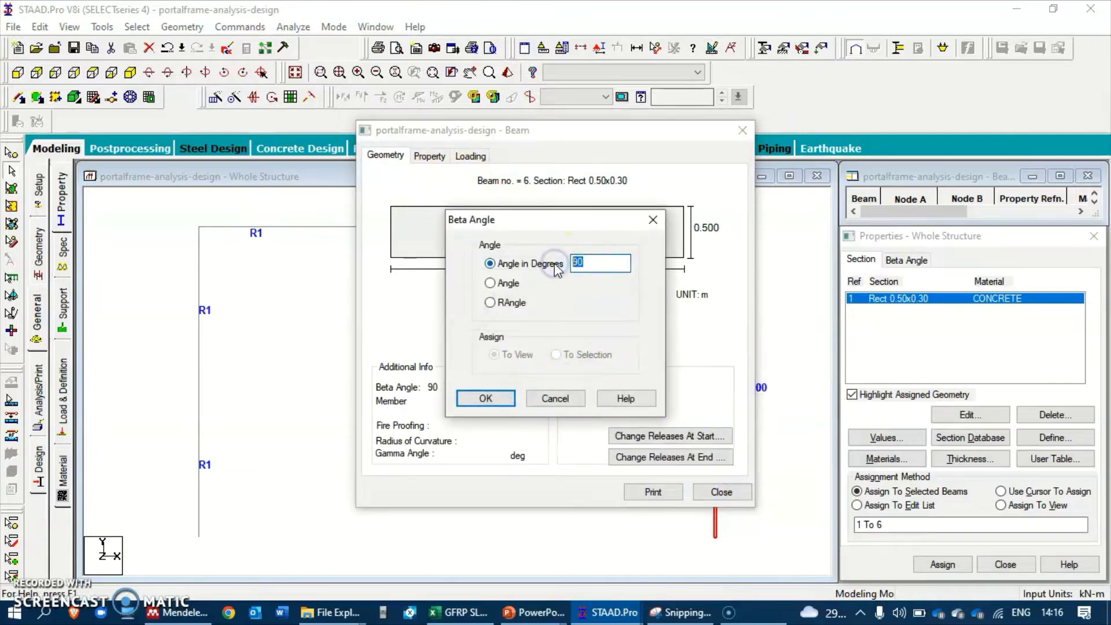
{"action": "type", "text": "0"}
{"action": "left_click", "coordinate": [485, 399]}
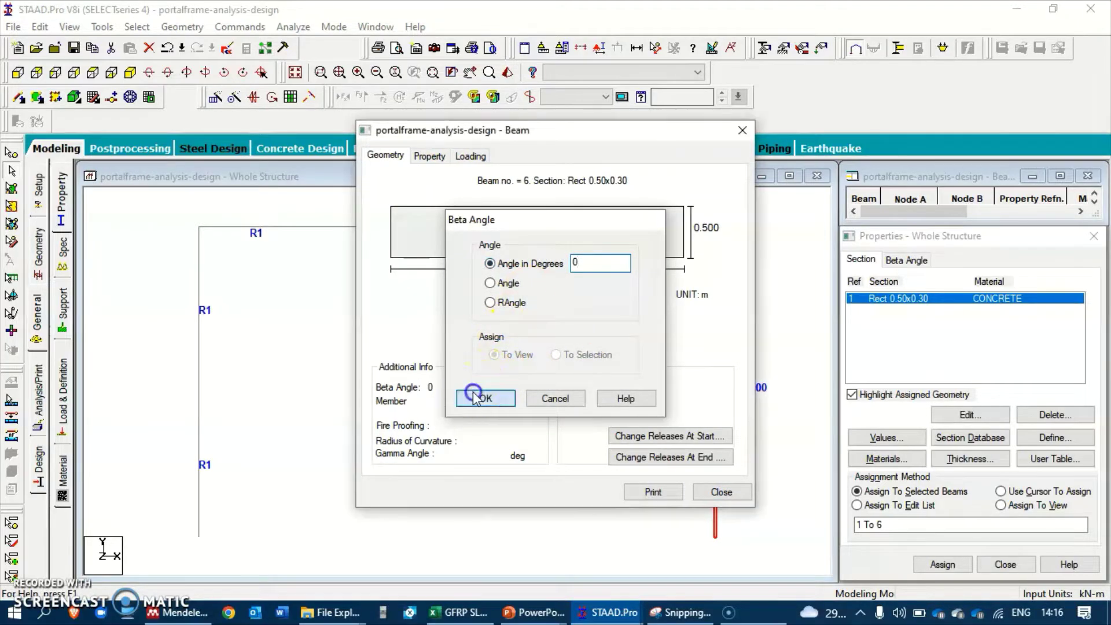
{"action": "left_click", "coordinate": [709, 489]}
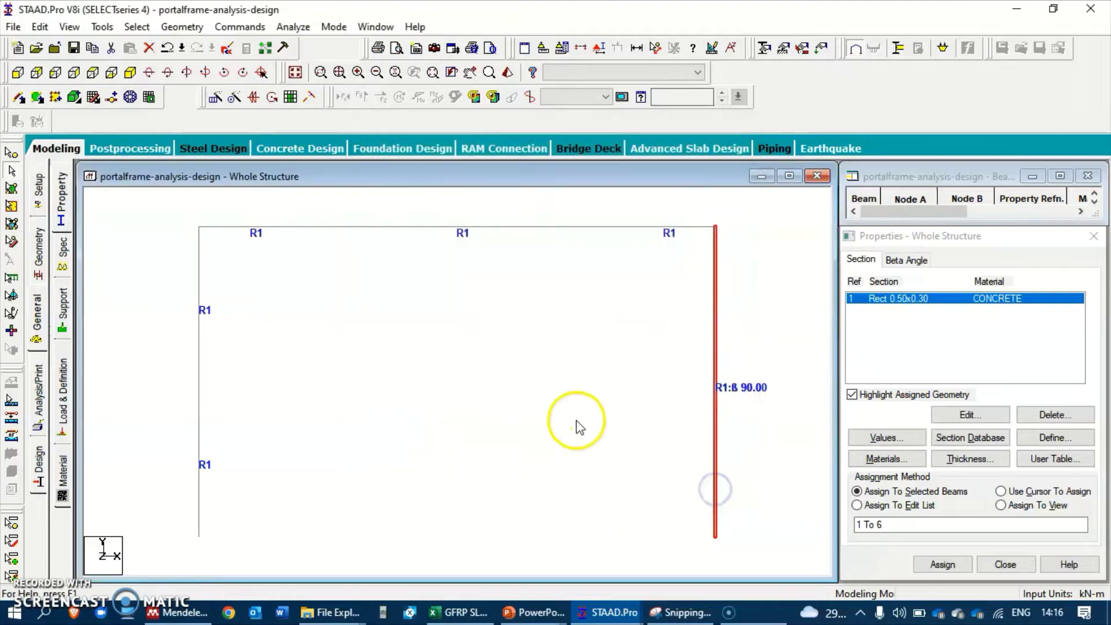
{"action": "left_click", "coordinate": [577, 427]}
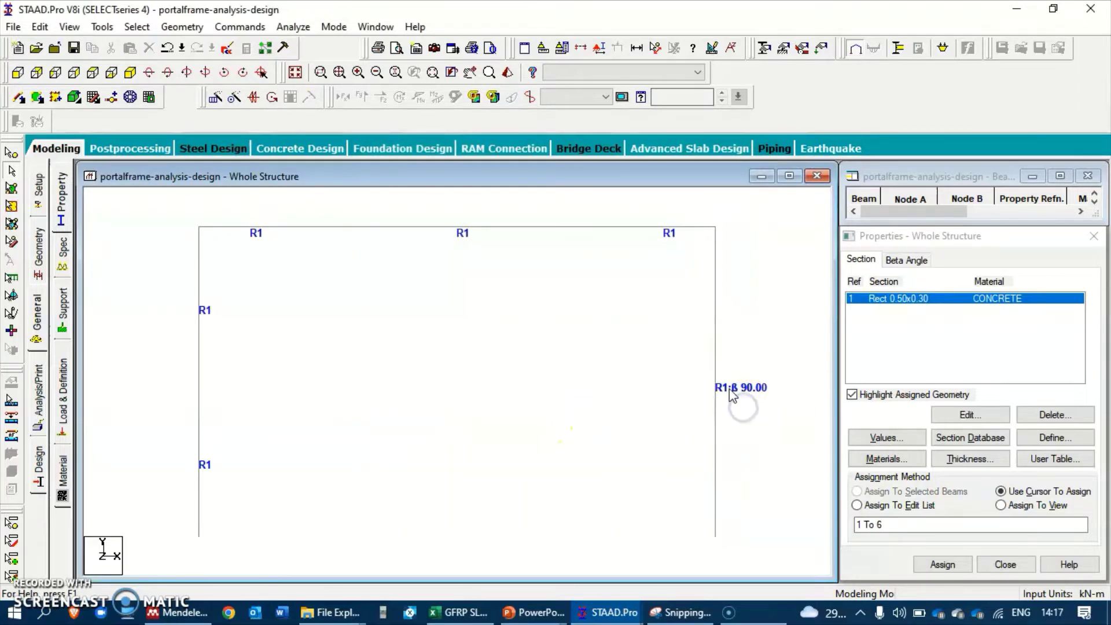
Reopen the right column's properties and reapply the 0 degree beta angle.
{"action": "right_click", "coordinate": [717, 356]}
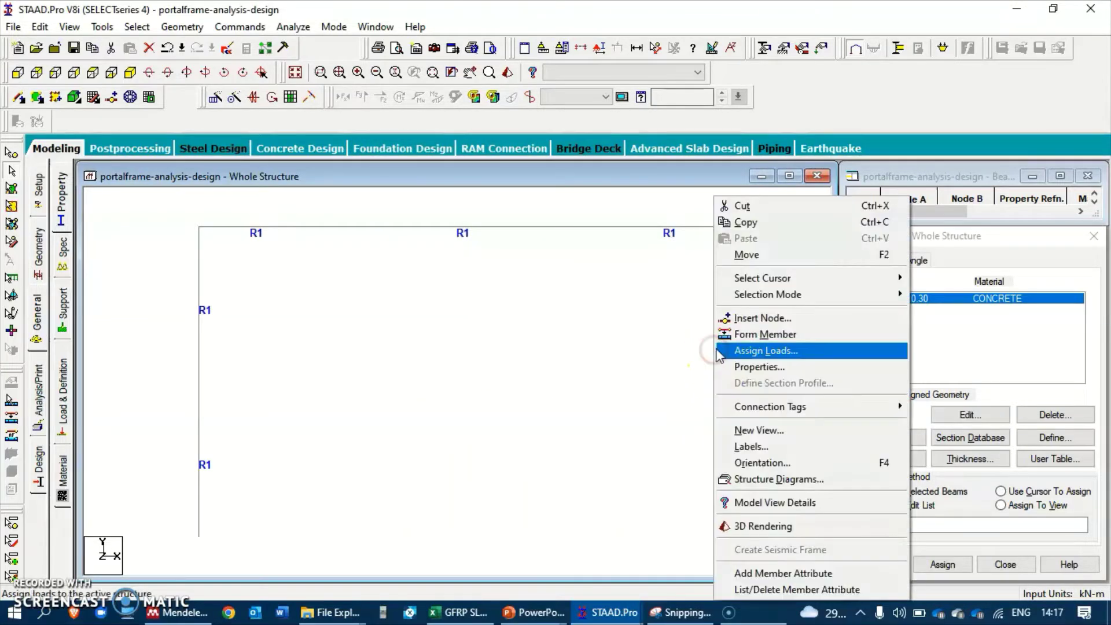
{"action": "left_click", "coordinate": [748, 366]}
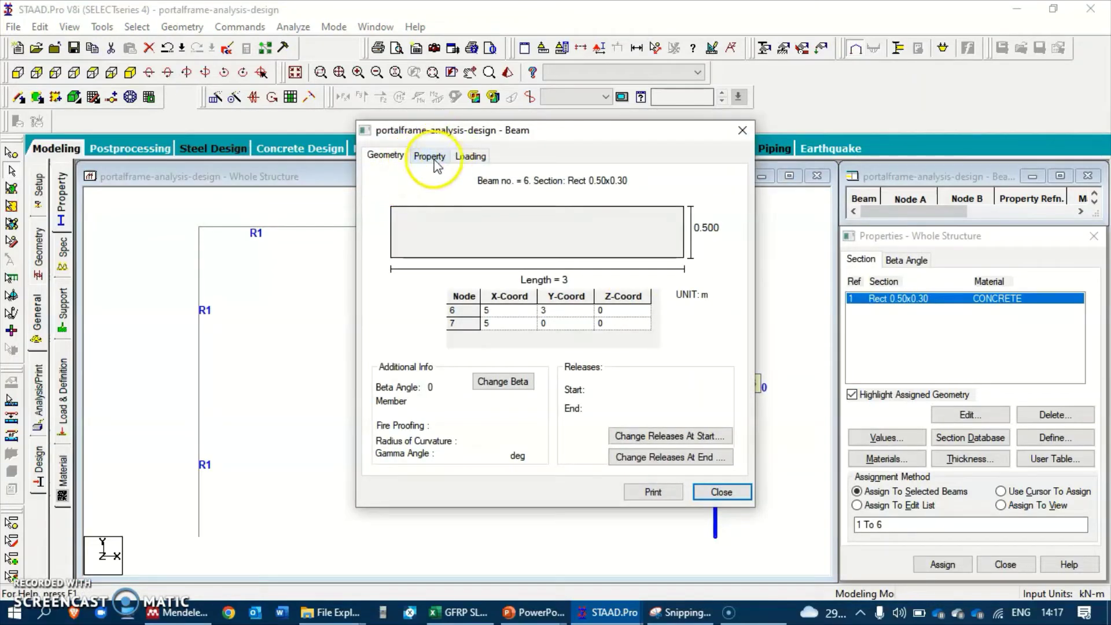
{"action": "left_click", "coordinate": [519, 381]}
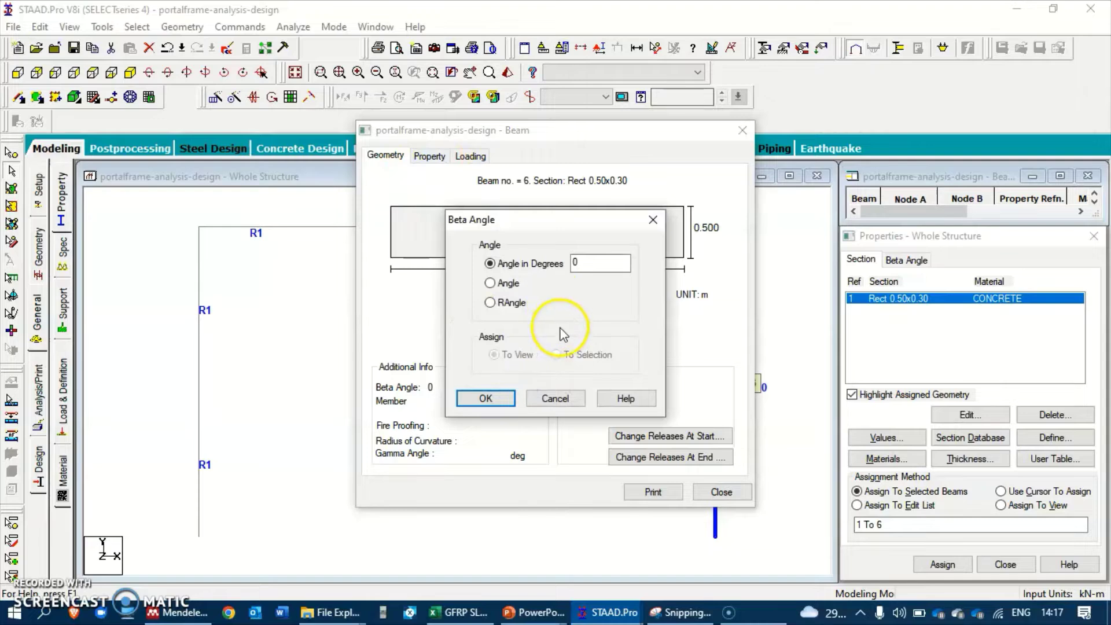
{"action": "left_click", "coordinate": [486, 399]}
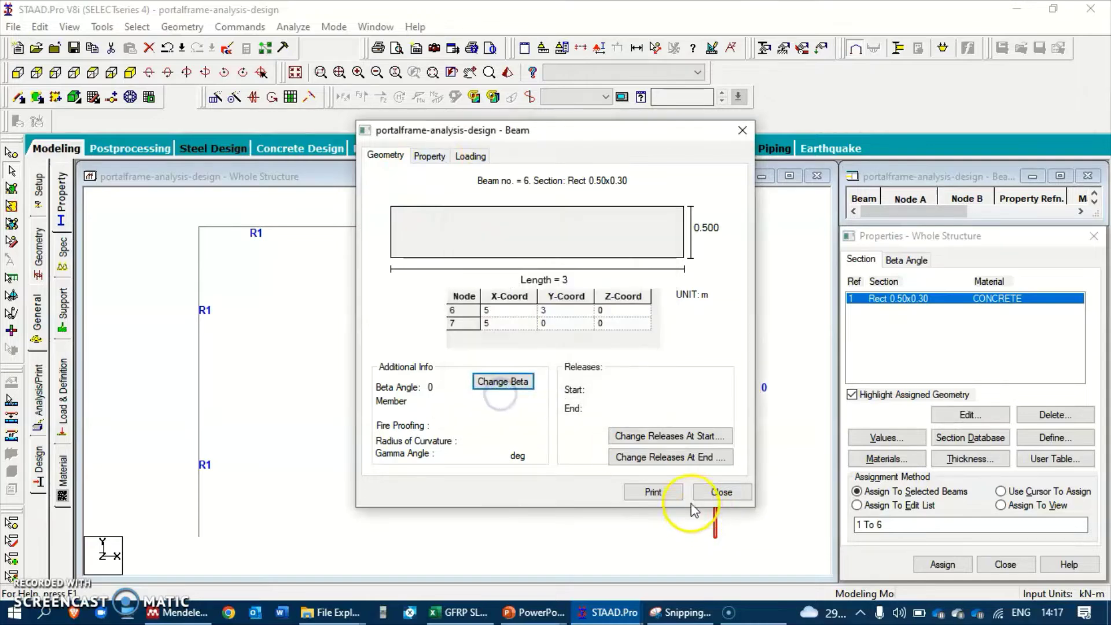
{"action": "left_click", "coordinate": [707, 496]}
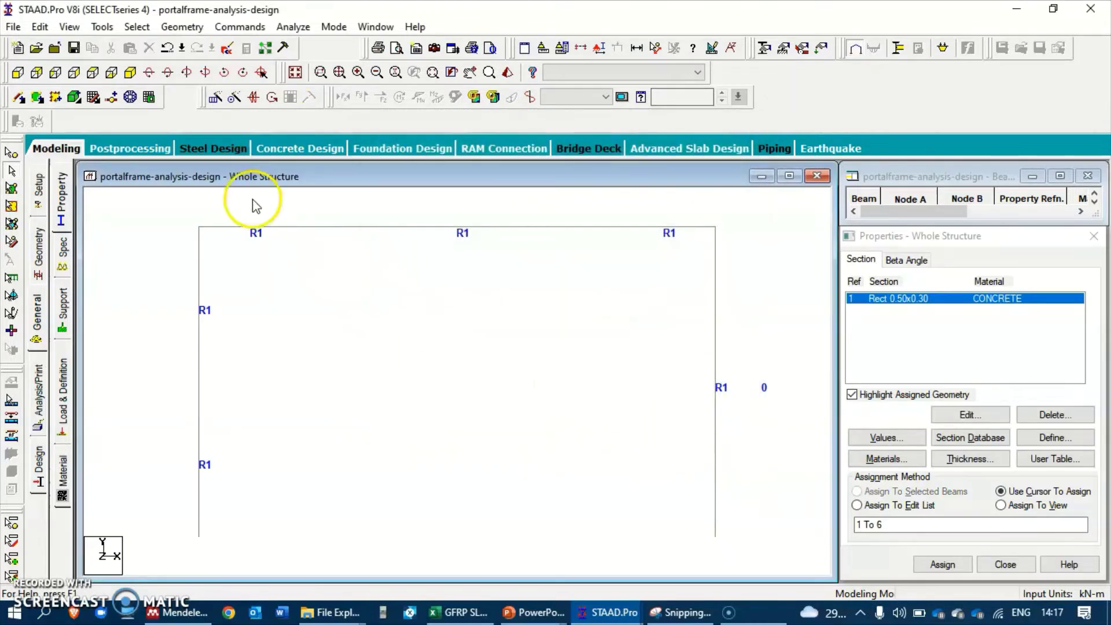
Check the orientation of both columns in the 3D rendered view and close it.
{"action": "left_click", "coordinate": [507, 73]}
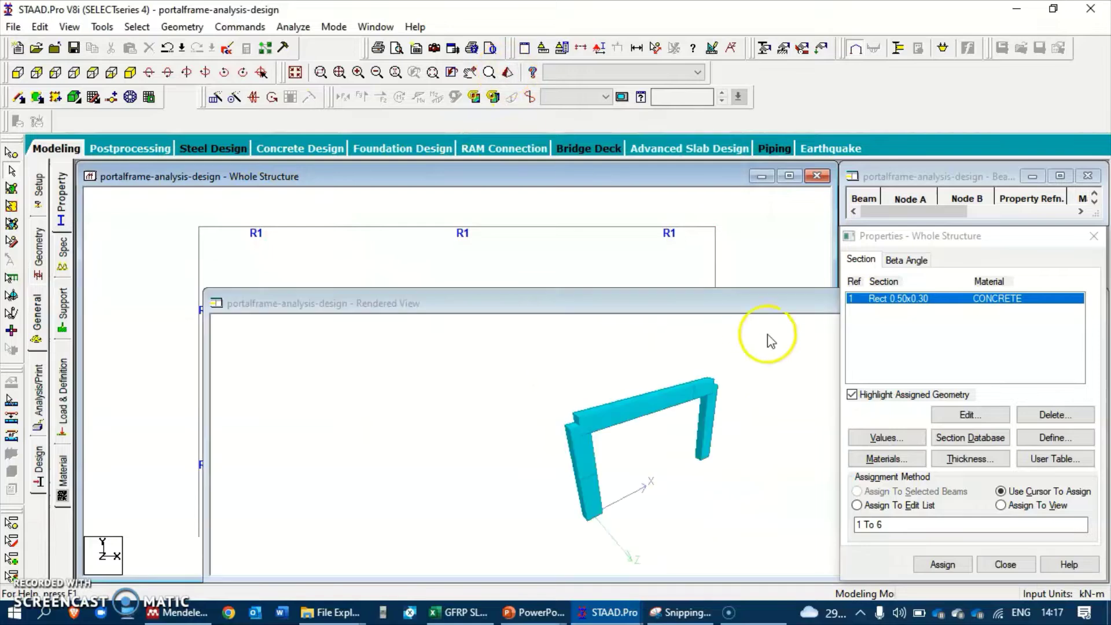
{"action": "left_click_drag", "start_coordinate": [752, 309], "coordinate": [615, 210]}
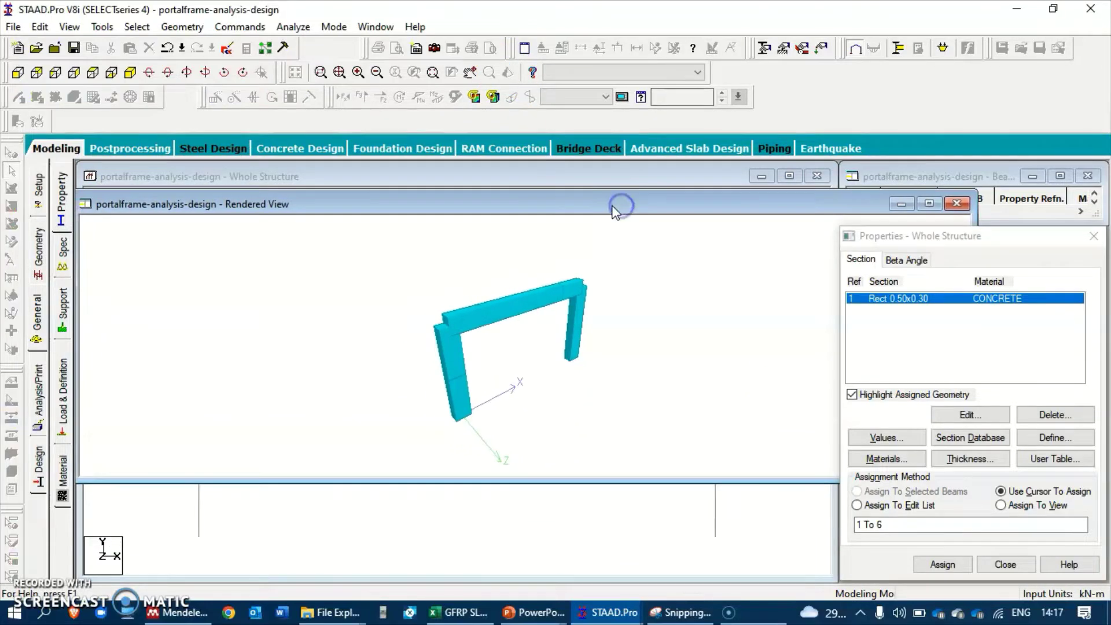
{"action": "left_click", "coordinate": [958, 205]}
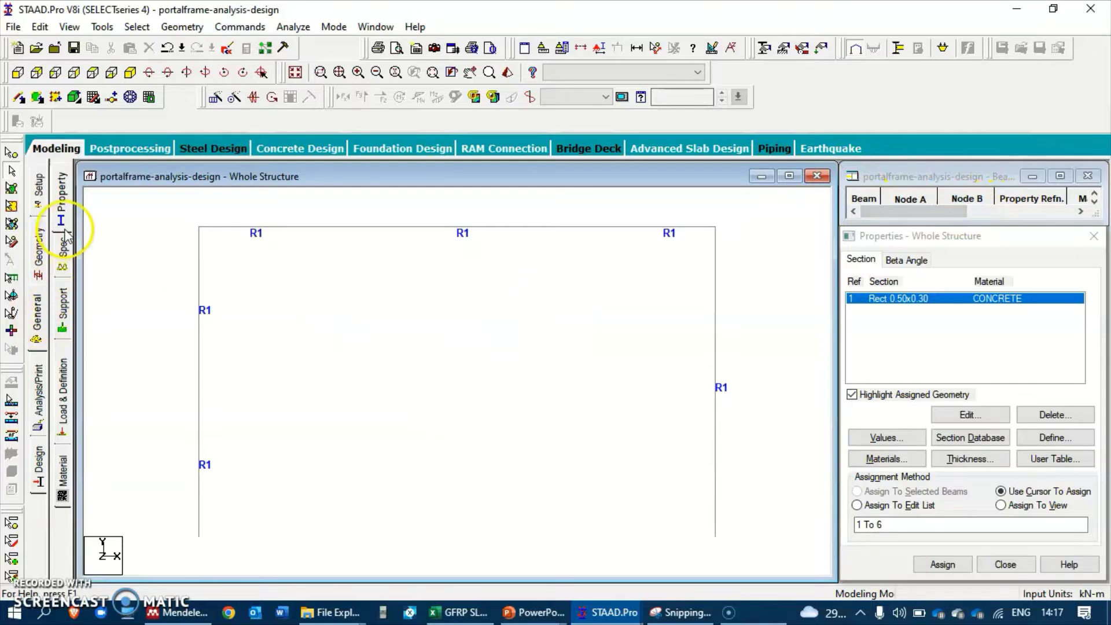
Create a fixed support and a pinned support for the frame.
{"action": "left_click", "coordinate": [63, 302]}
{"action": "left_click", "coordinate": [986, 442]}
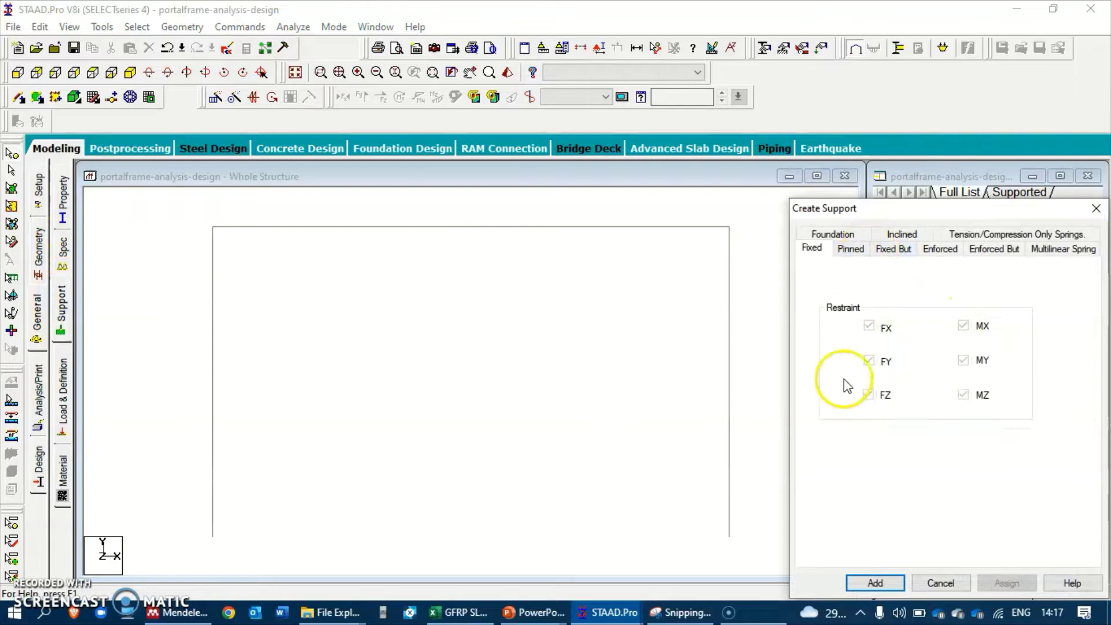
{"action": "left_click", "coordinate": [872, 570]}
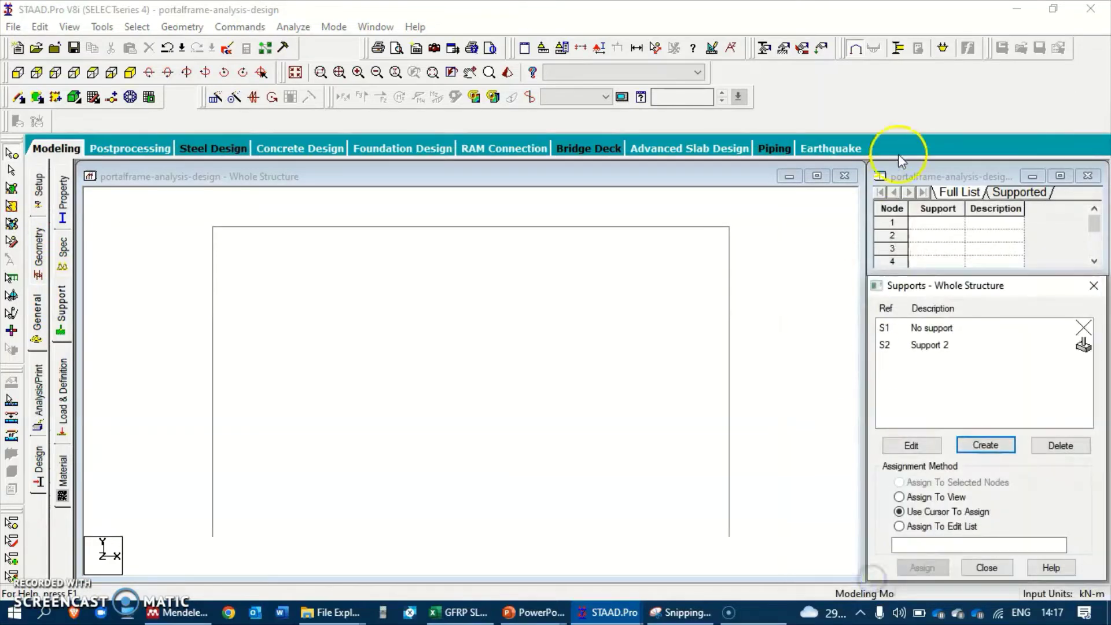
{"action": "left_click", "coordinate": [1001, 445]}
{"action": "left_click", "coordinate": [851, 248]}
{"action": "left_click", "coordinate": [875, 580]}
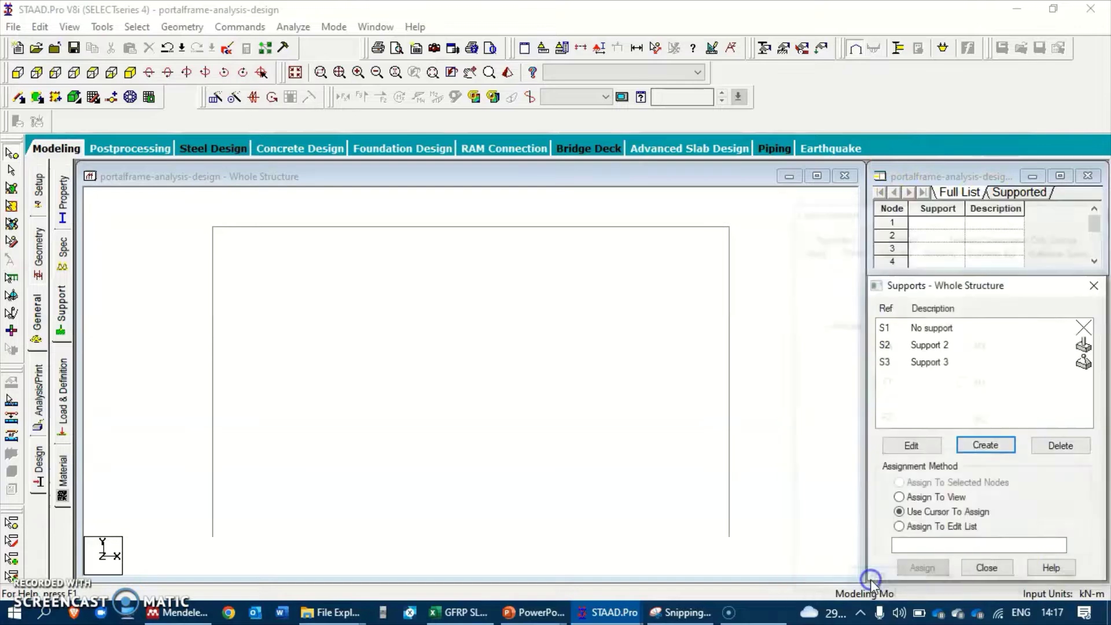
Assign the fixed support to the left column's base node and the pinned support to the right column's base node.
{"action": "left_click", "coordinate": [929, 346]}
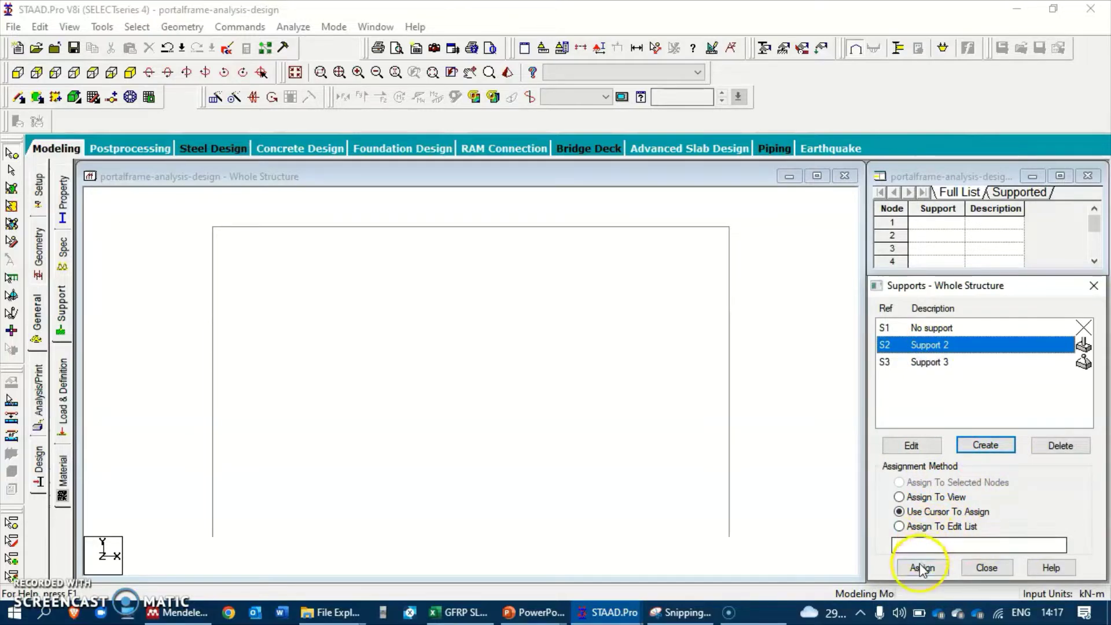
{"action": "left_click", "coordinate": [922, 568]}
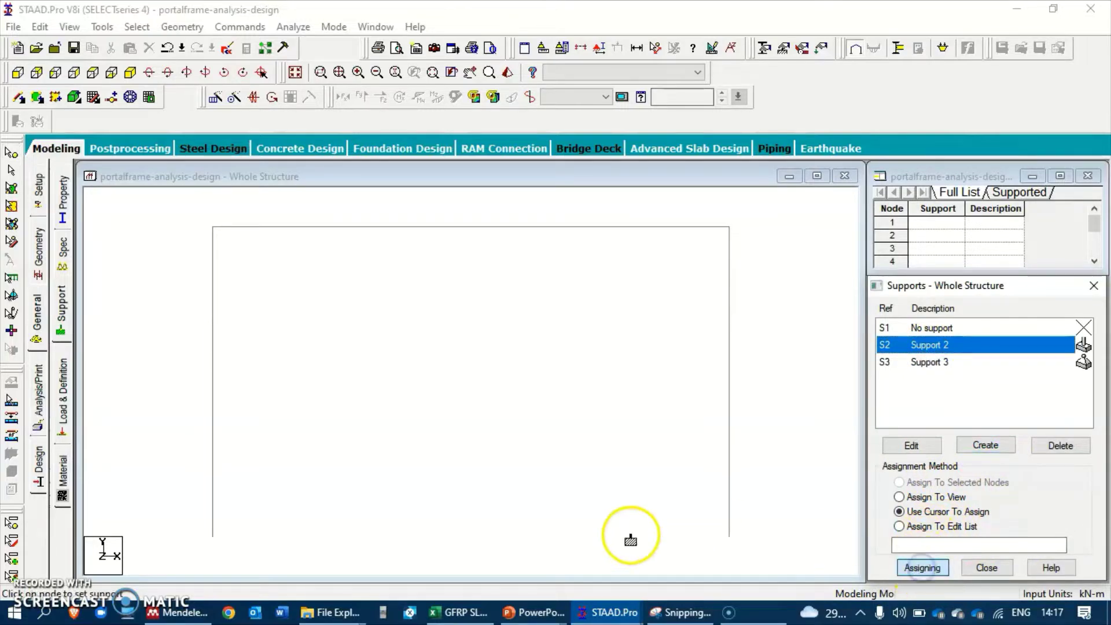
{"action": "left_click", "coordinate": [222, 538]}
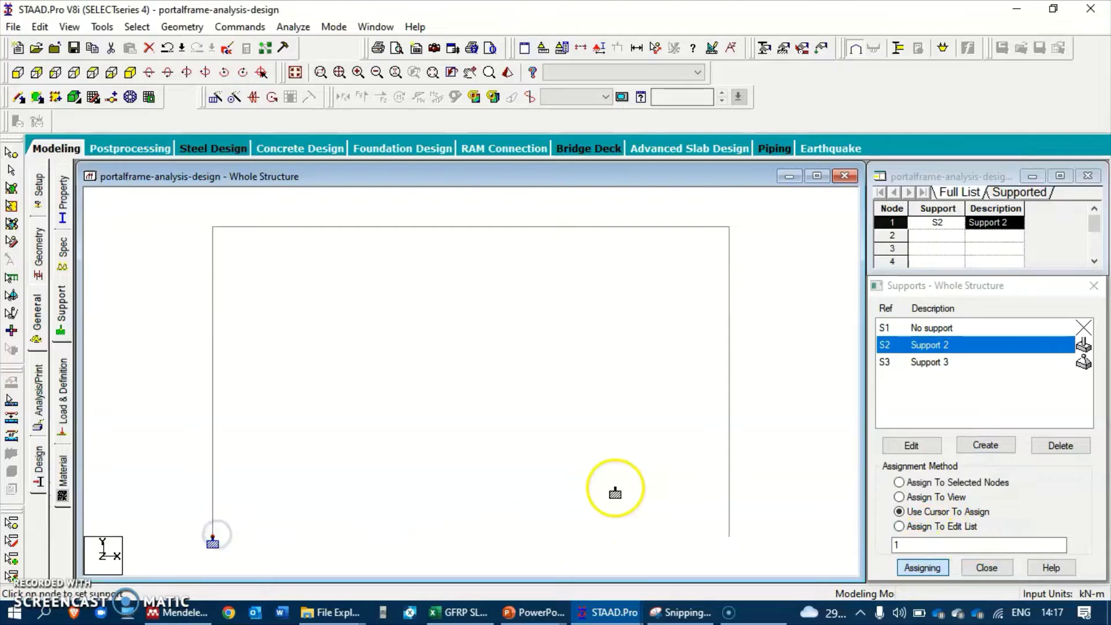
{"action": "left_click", "coordinate": [979, 362]}
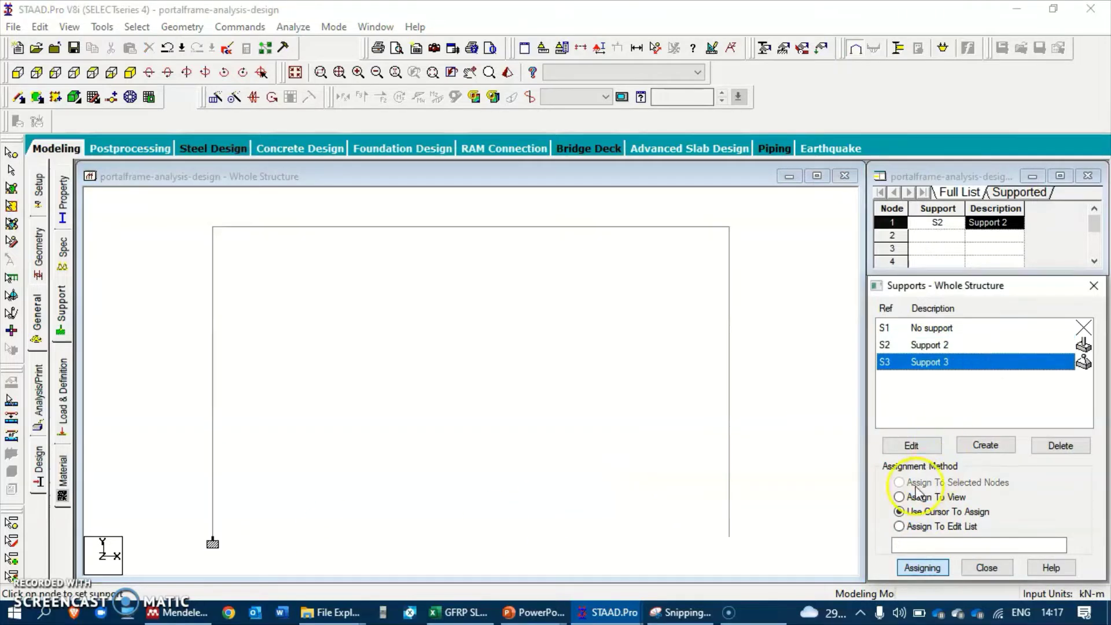
{"action": "left_click", "coordinate": [727, 538]}
{"action": "left_click", "coordinate": [987, 567]}
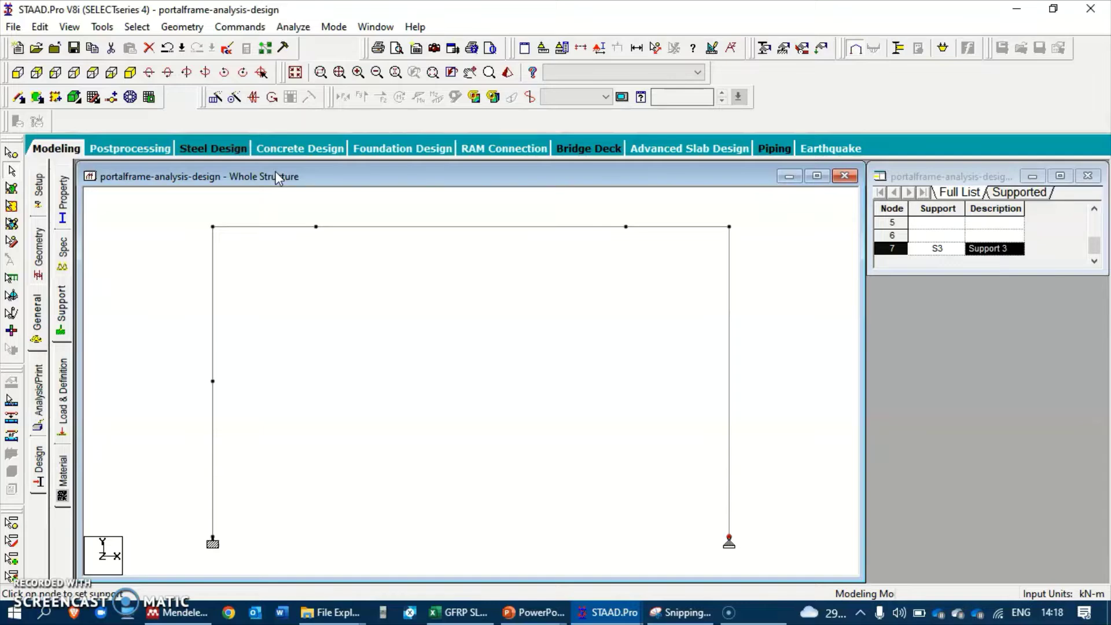
Display the beam numbers on the frame members.
{"action": "key", "text": "shift+b"}
{"action": "left_click", "coordinate": [276, 175]}
{"action": "left_click", "coordinate": [263, 231]}
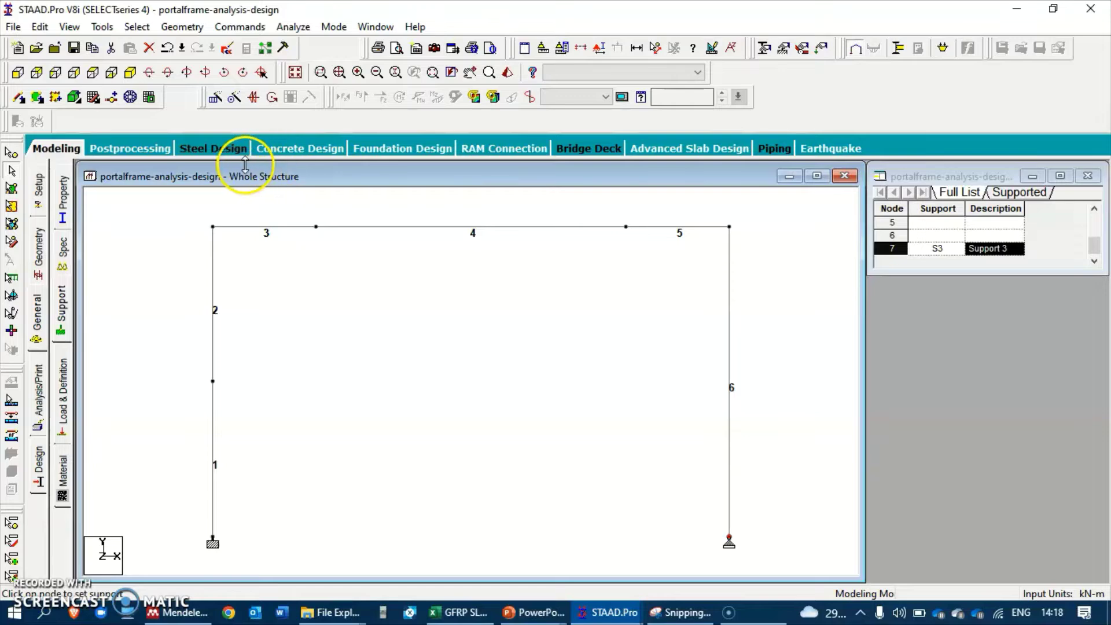
Add primary load case 1 with loading type Dead and title DL, accepting the auto save of the file.
{"action": "left_click", "coordinate": [64, 387]}
{"action": "left_click", "coordinate": [920, 203]}
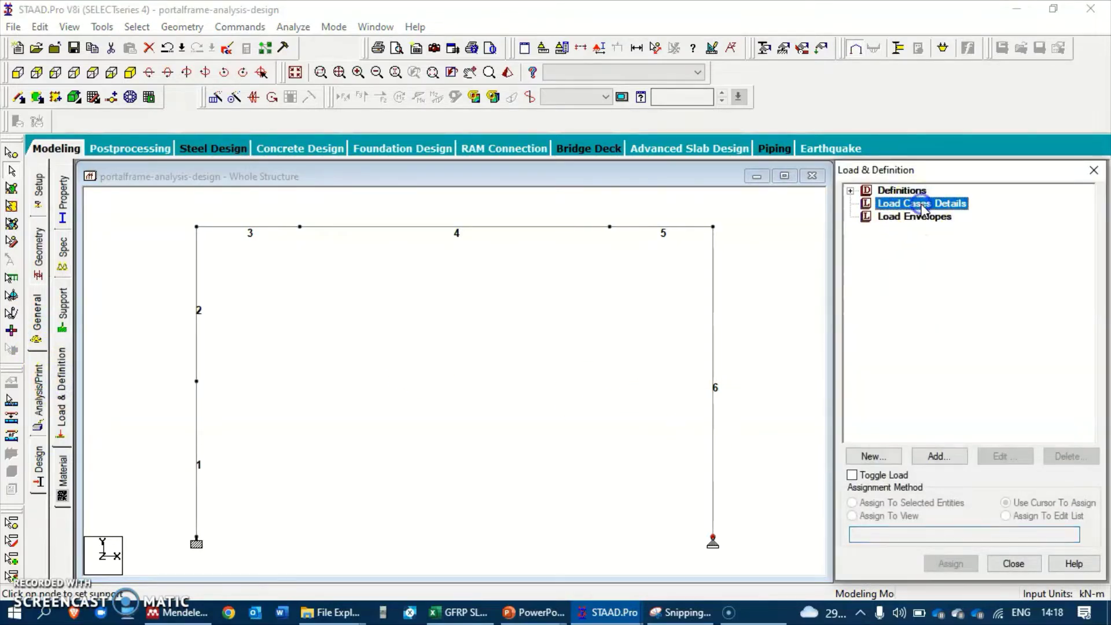
{"action": "left_click", "coordinate": [956, 457]}
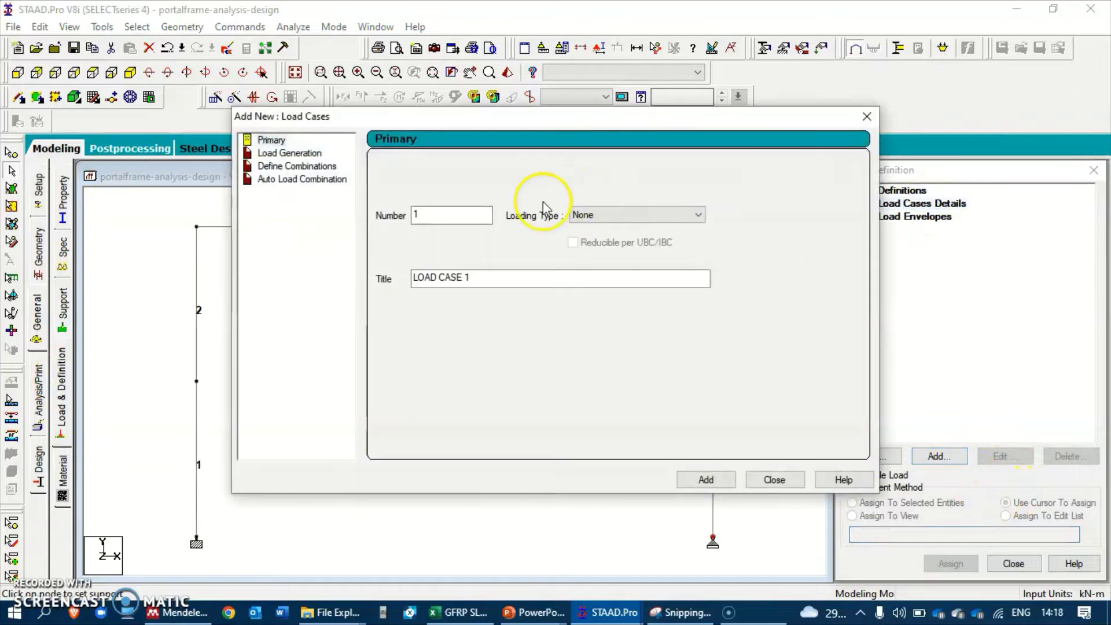
{"action": "left_click", "coordinate": [598, 215]}
{"action": "left_click", "coordinate": [595, 229]}
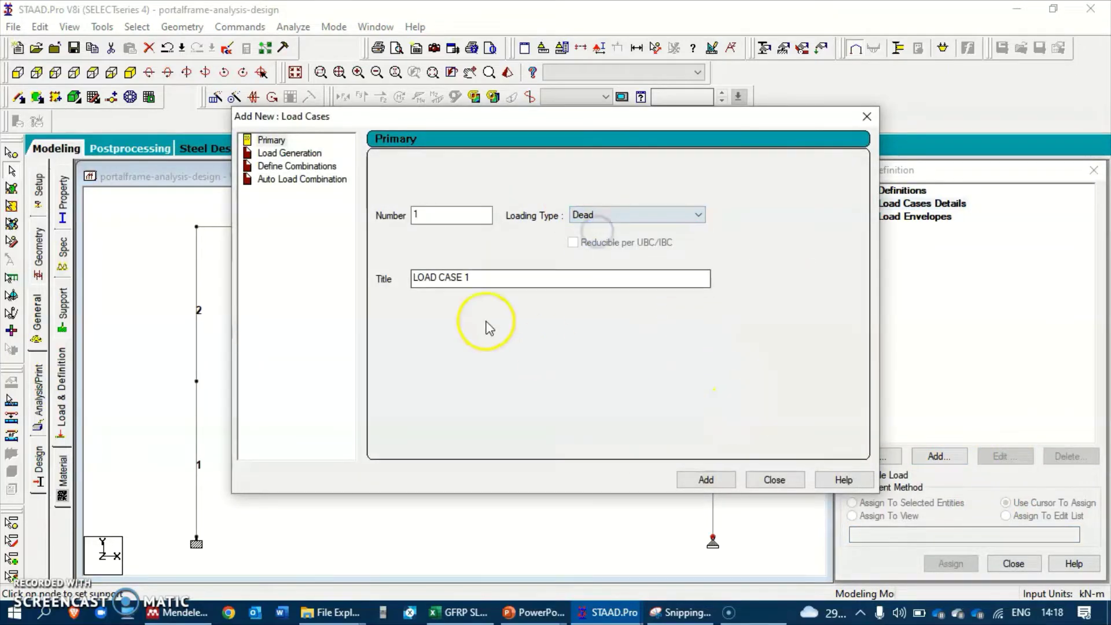
{"action": "left_click_drag", "start_coordinate": [491, 279], "coordinate": [297, 285]}
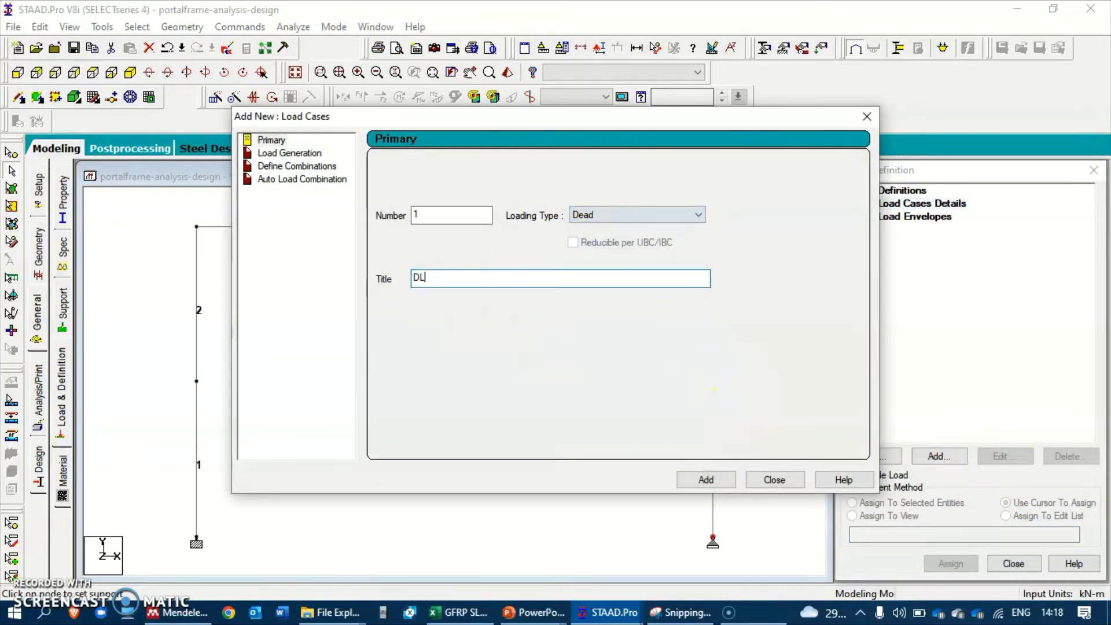
{"action": "left_click", "coordinate": [723, 484]}
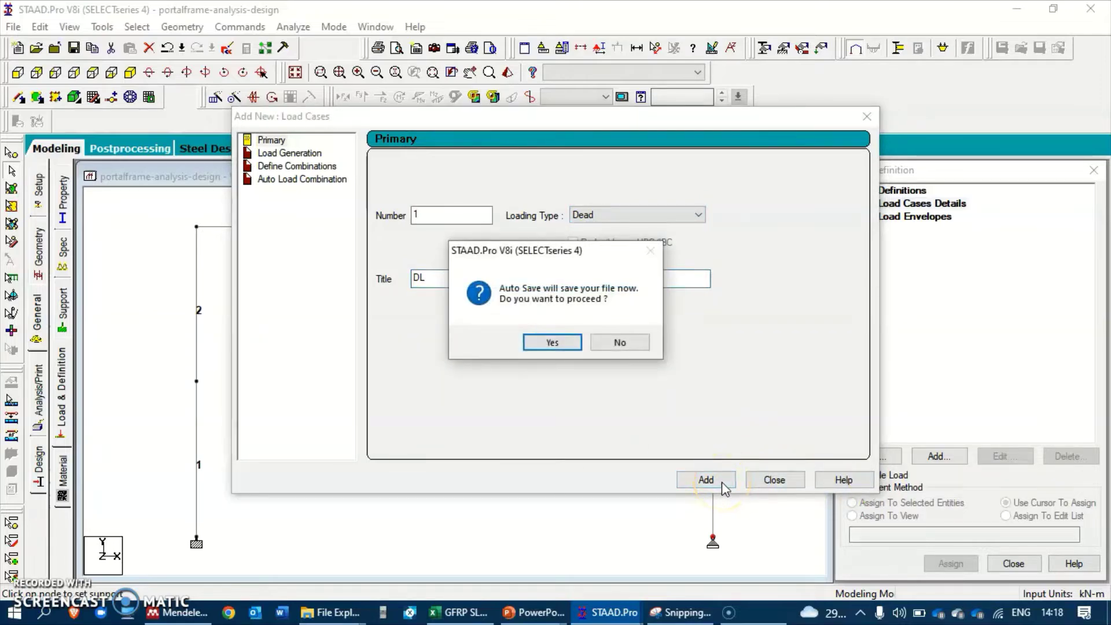
{"action": "left_click", "coordinate": [576, 349]}
{"action": "left_click", "coordinate": [463, 329]}
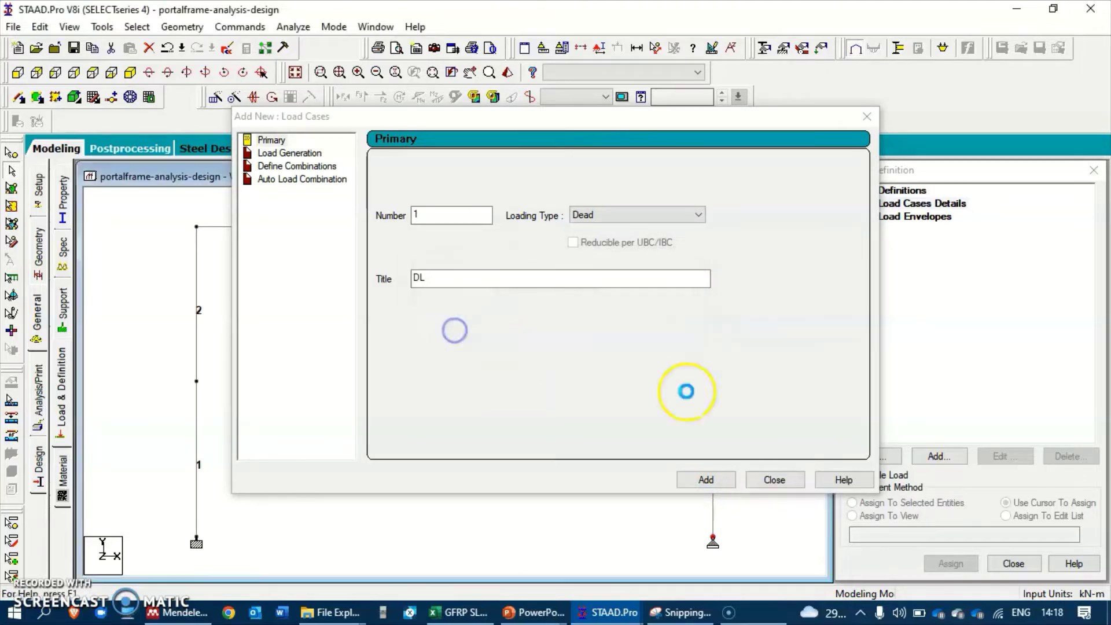
{"action": "left_click", "coordinate": [707, 480]}
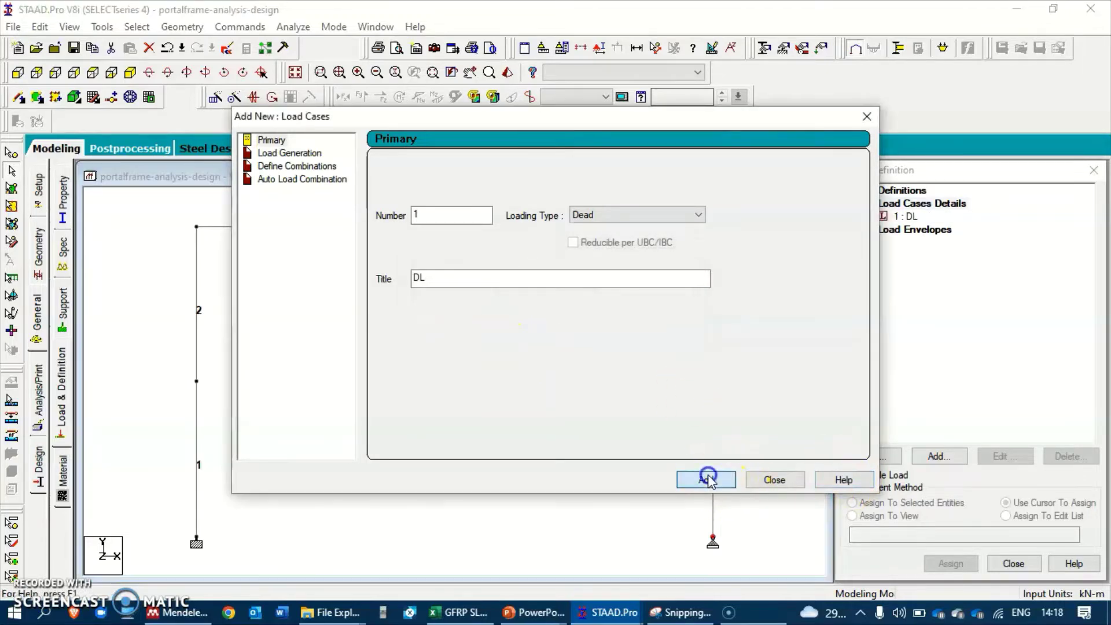
Add primary load case 2 with loading type Live and title LL, and close the load case dialog.
{"action": "left_click", "coordinate": [606, 216]}
{"action": "left_click", "coordinate": [593, 240]}
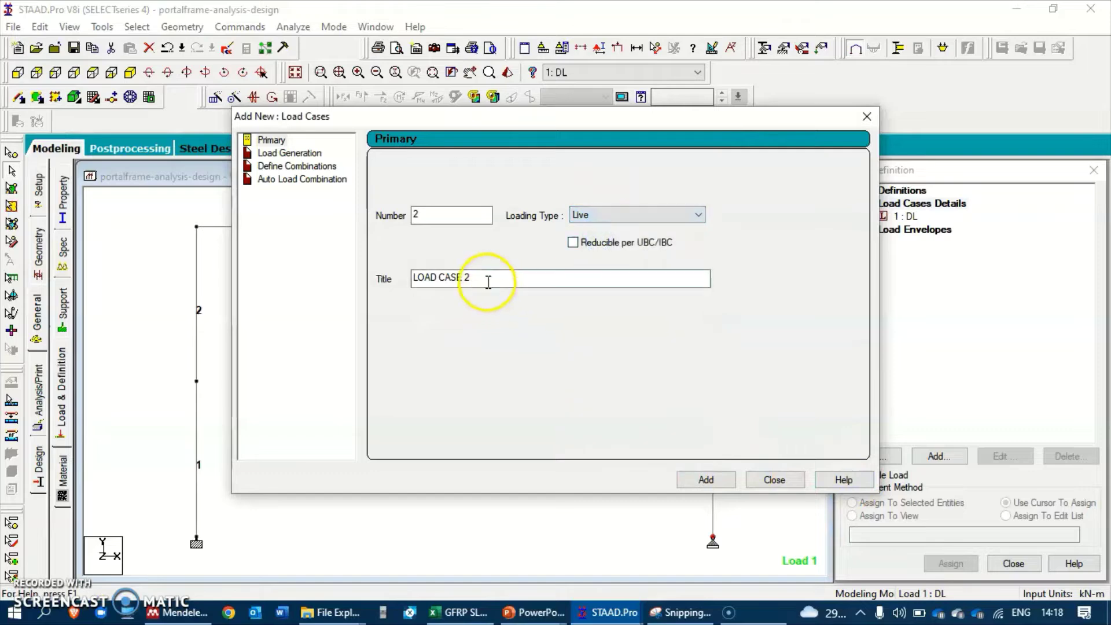
{"action": "left_click_drag", "start_coordinate": [487, 278], "coordinate": [352, 279]}
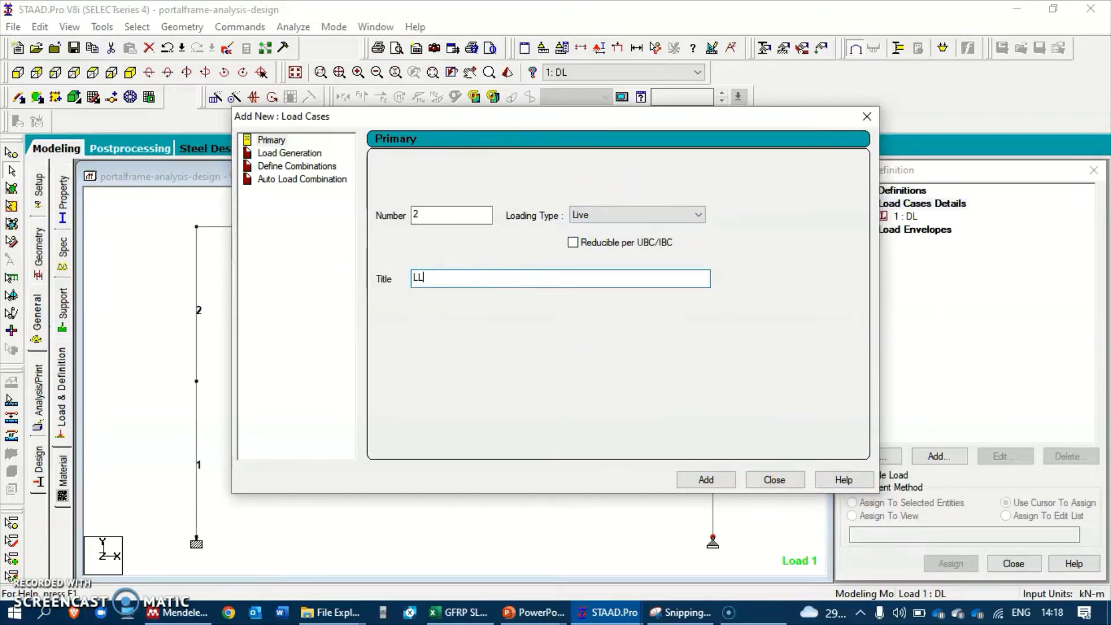
{"action": "type", "text": "LL"}
{"action": "left_click", "coordinate": [716, 481]}
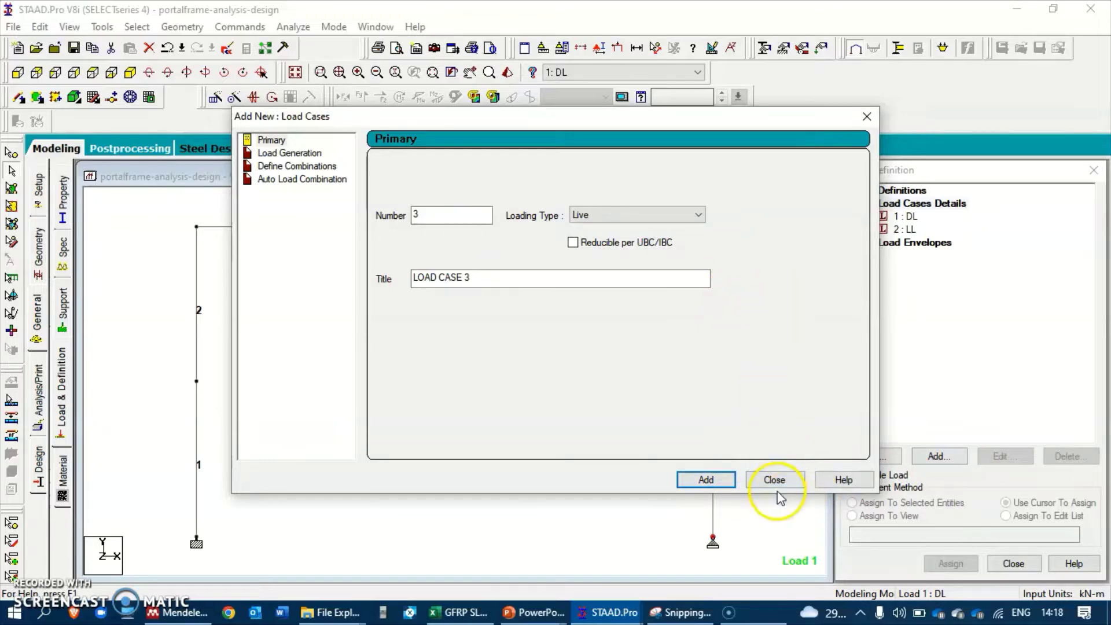
{"action": "left_click", "coordinate": [862, 116]}
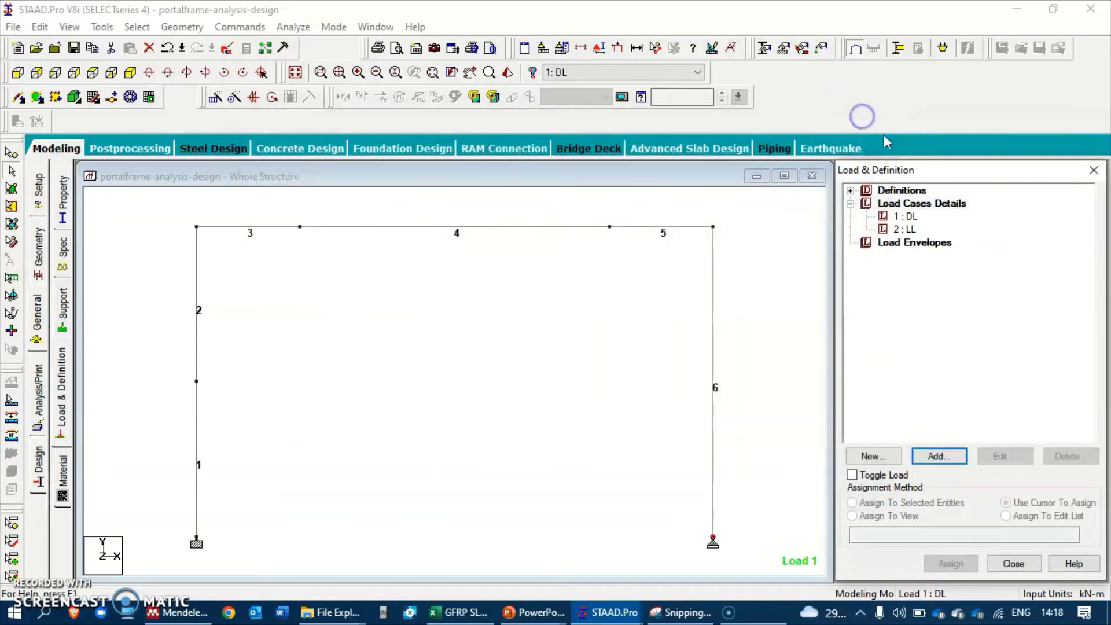
Check the required load combos on the Example #1 slide in PowerPoint and add combination load case 3 with a factor of 1.4 on DL.
{"action": "left_click", "coordinate": [915, 208]}
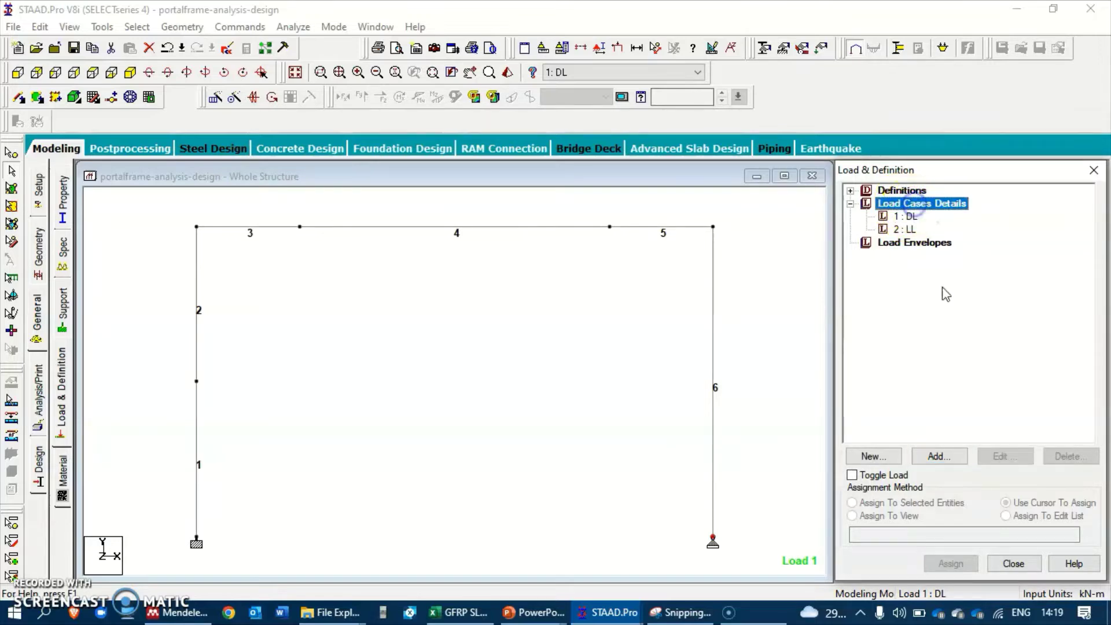
{"action": "left_click", "coordinate": [939, 456]}
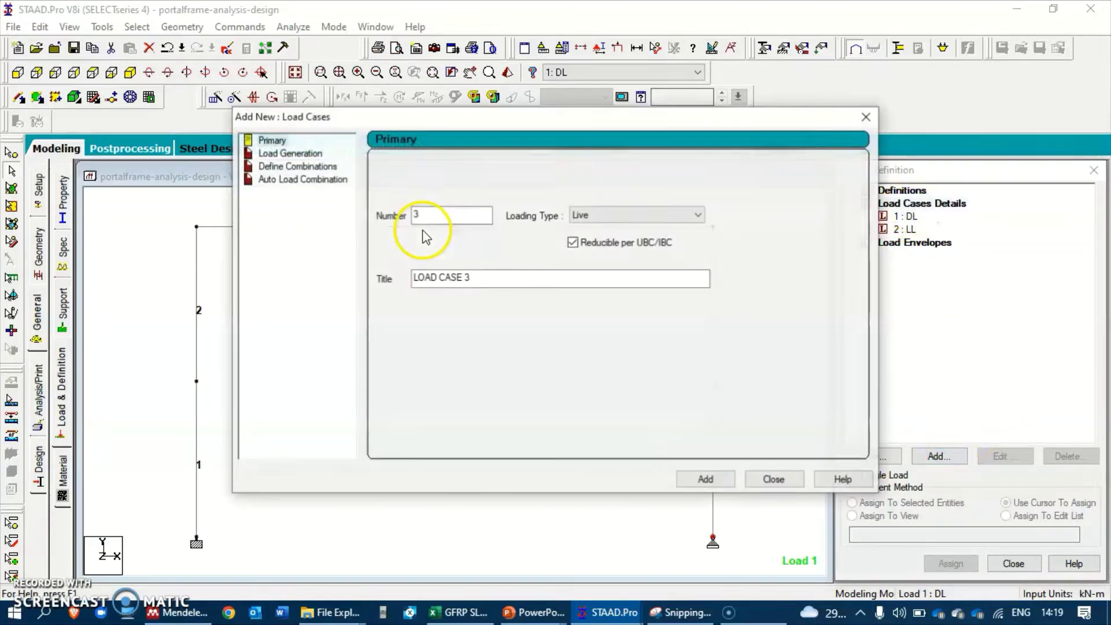
{"action": "left_click", "coordinate": [305, 179]}
{"action": "left_click", "coordinate": [303, 168]}
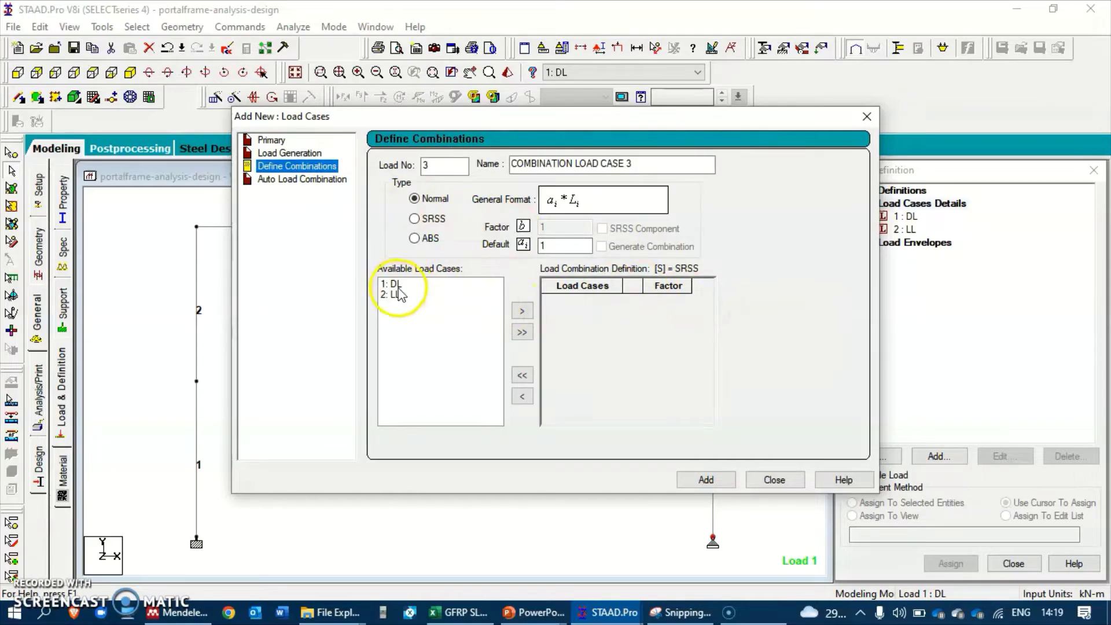
{"action": "key", "text": "alt+Tab"}
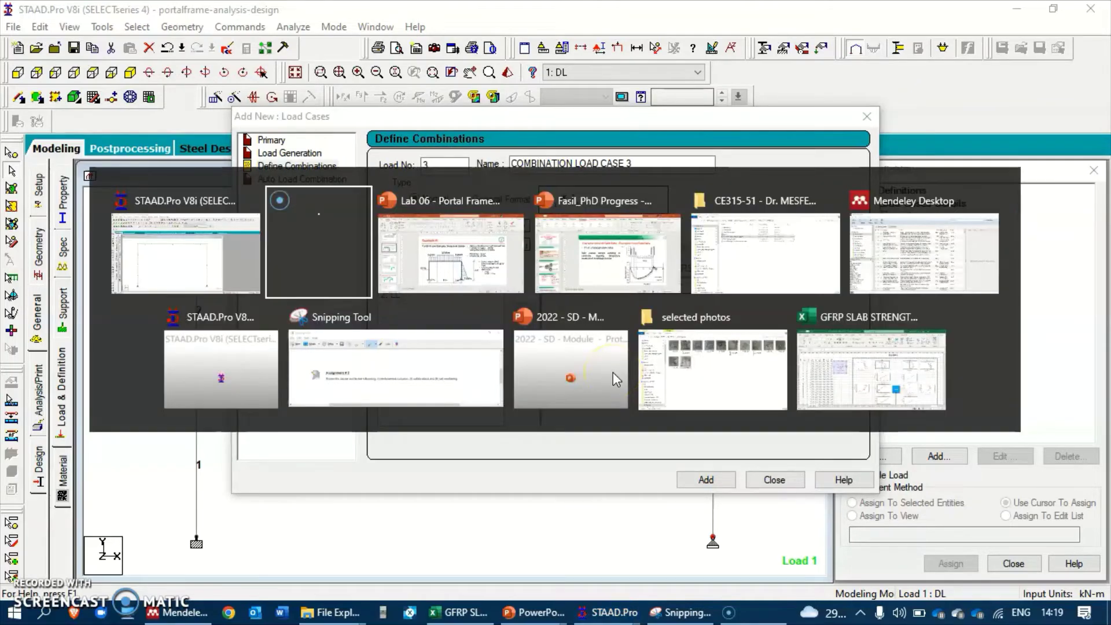
{"action": "key", "text": "alt+Tab"}
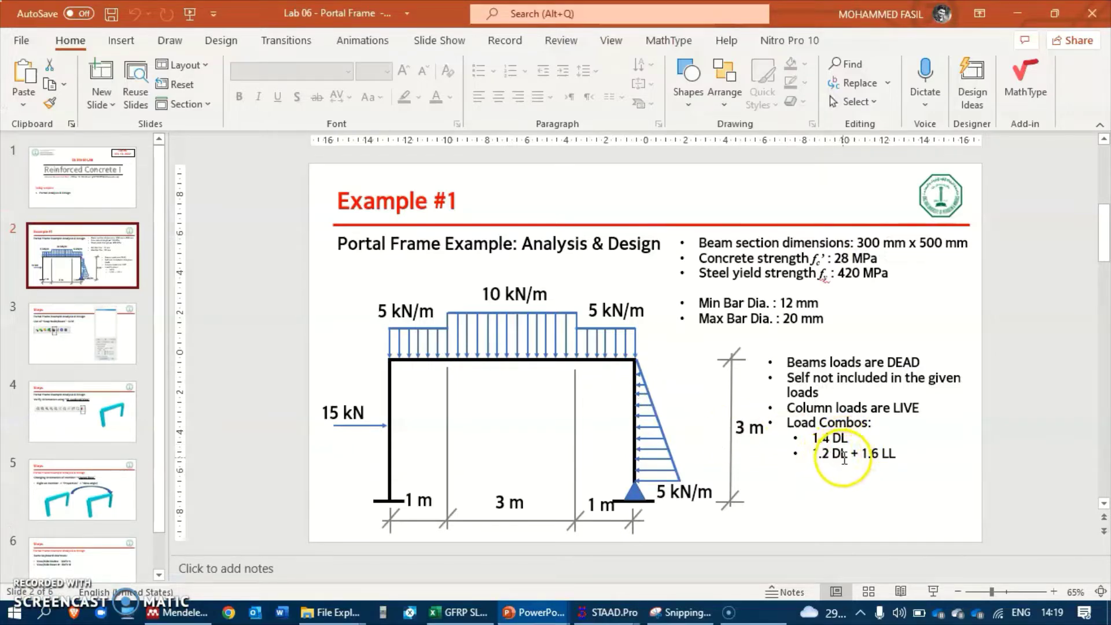
{"action": "key", "text": "alt+Tab"}
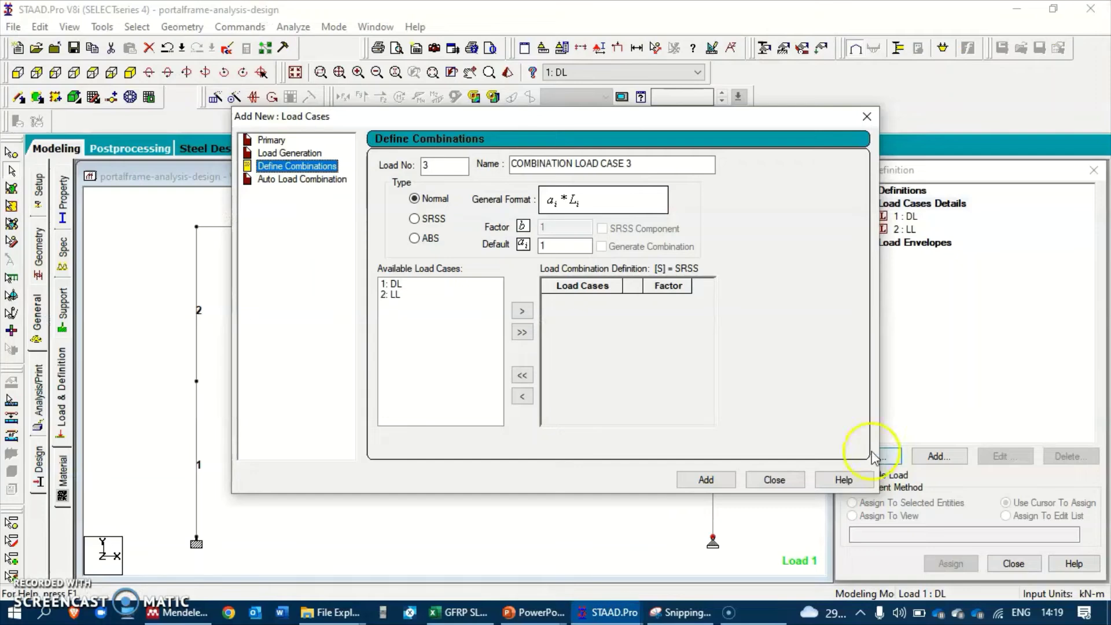
{"action": "left_click", "coordinate": [404, 284]}
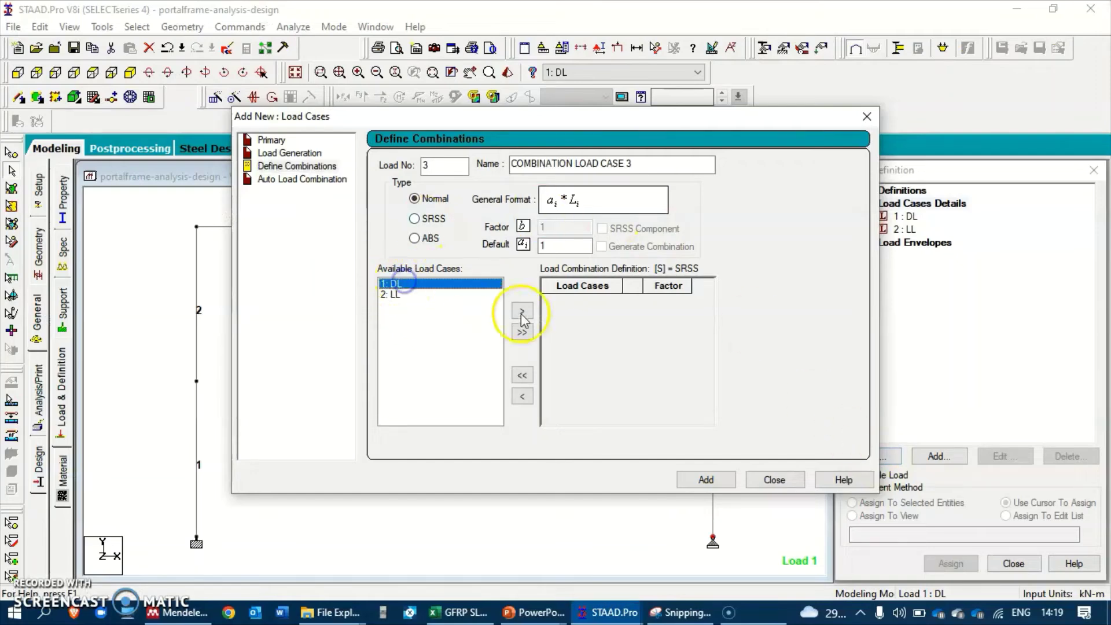
{"action": "left_click", "coordinate": [531, 314]}
{"action": "left_click", "coordinate": [663, 300]}
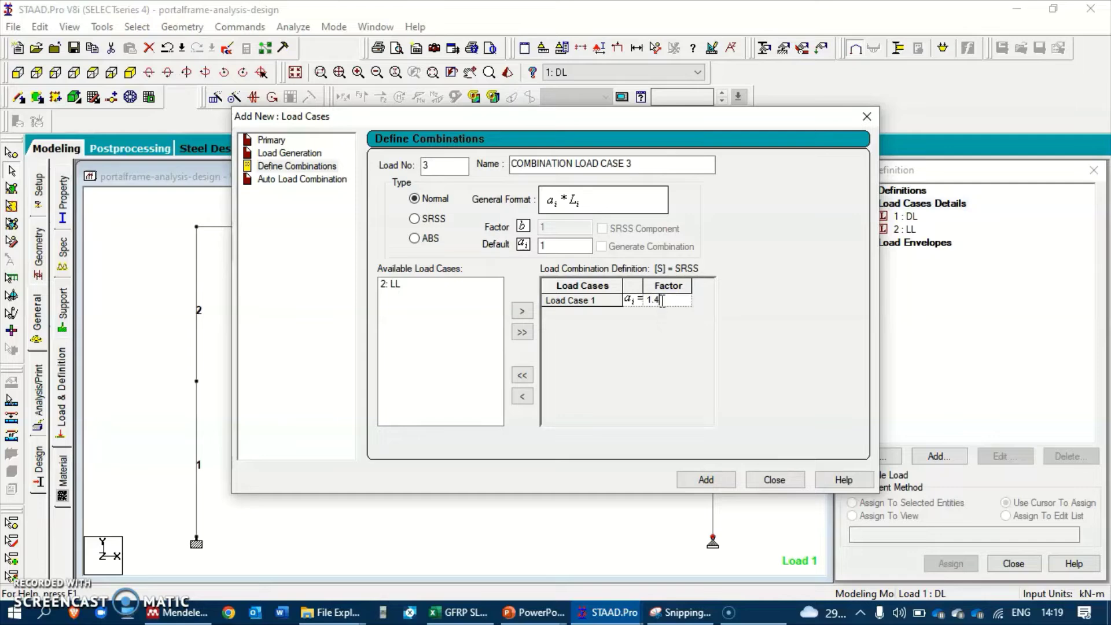
{"action": "type", "text": ".4"}
{"action": "left_click", "coordinate": [705, 480]}
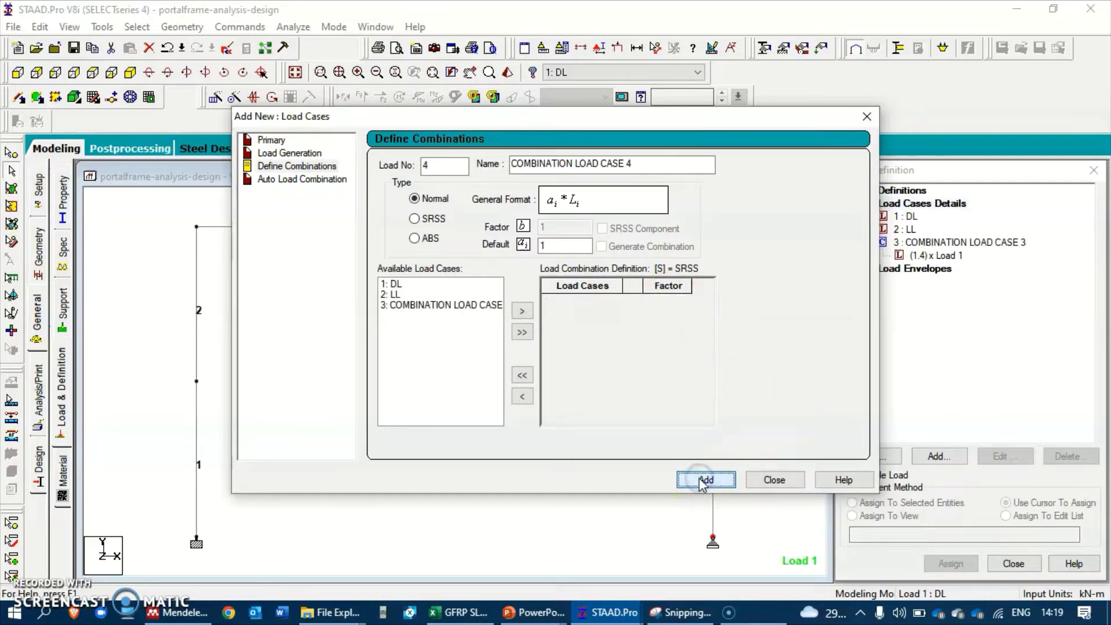
{"action": "left_click", "coordinate": [405, 284]}
{"action": "left_click", "coordinate": [392, 294], "text": "ctrl"}
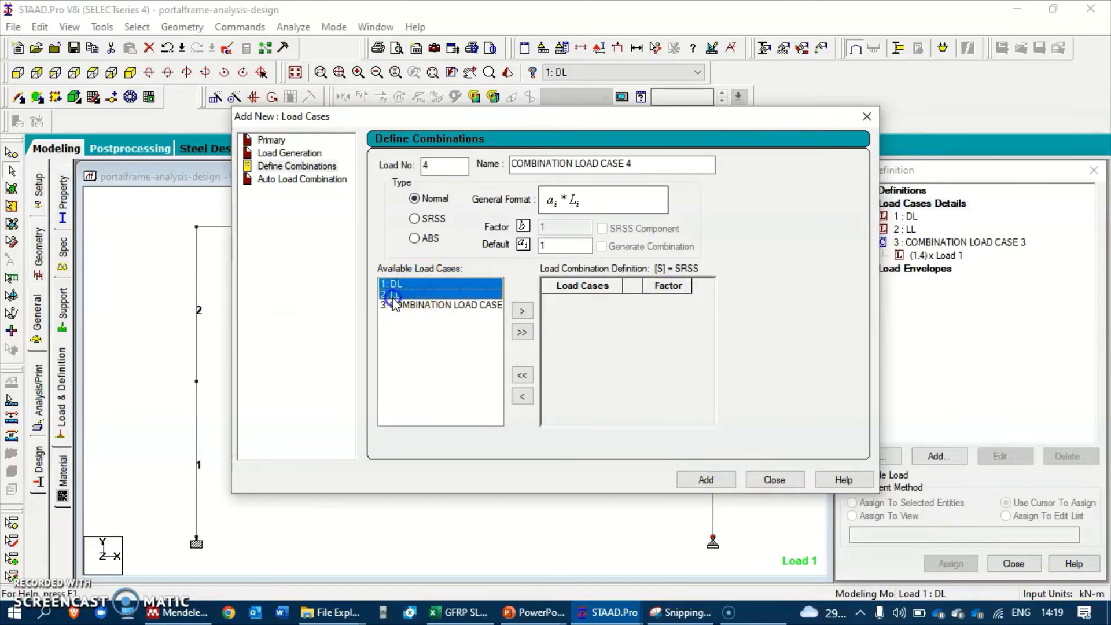
{"action": "left_click", "coordinate": [443, 305]}
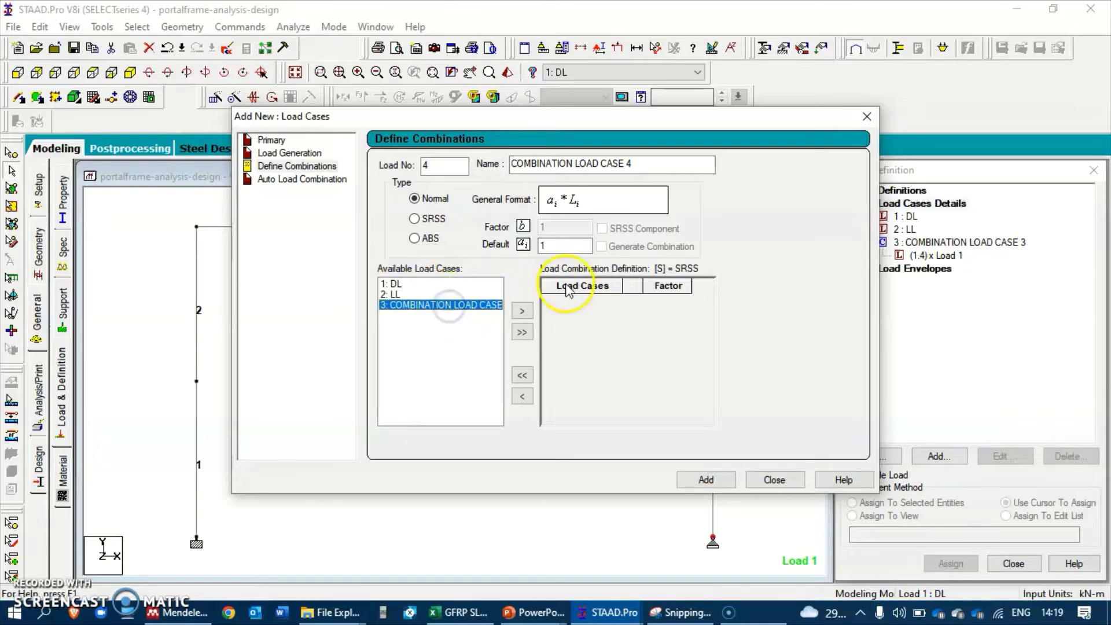
{"action": "key", "text": "Escape"}
Rename combination load case 3 as 1.4DL.
{"action": "left_click", "coordinate": [928, 241]}
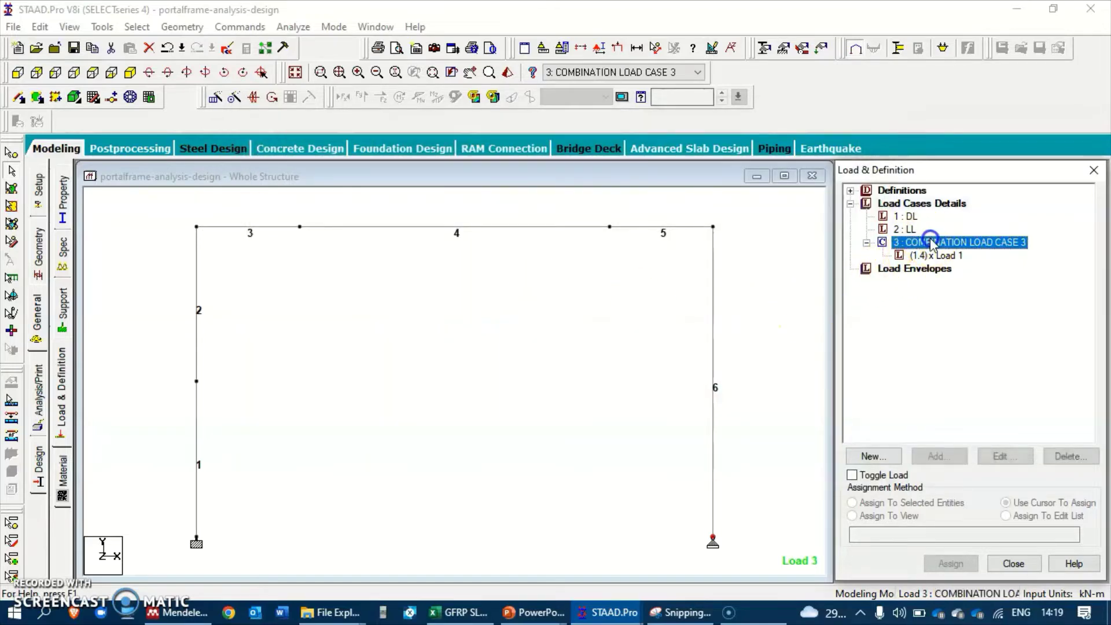
{"action": "left_click", "coordinate": [1005, 456]}
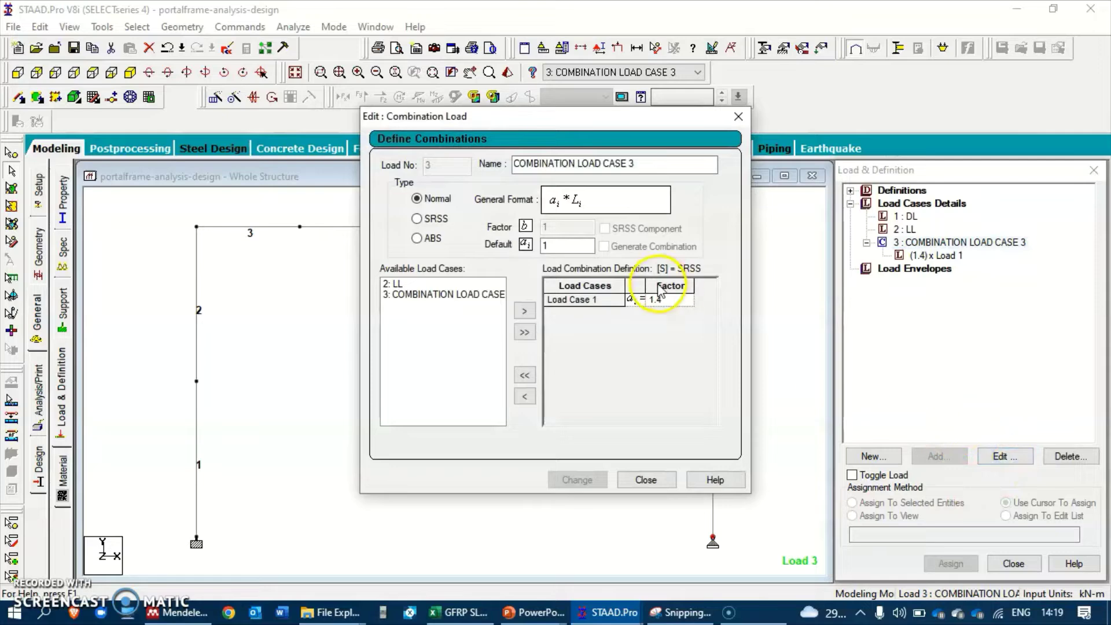
{"action": "left_click", "coordinate": [636, 163]}
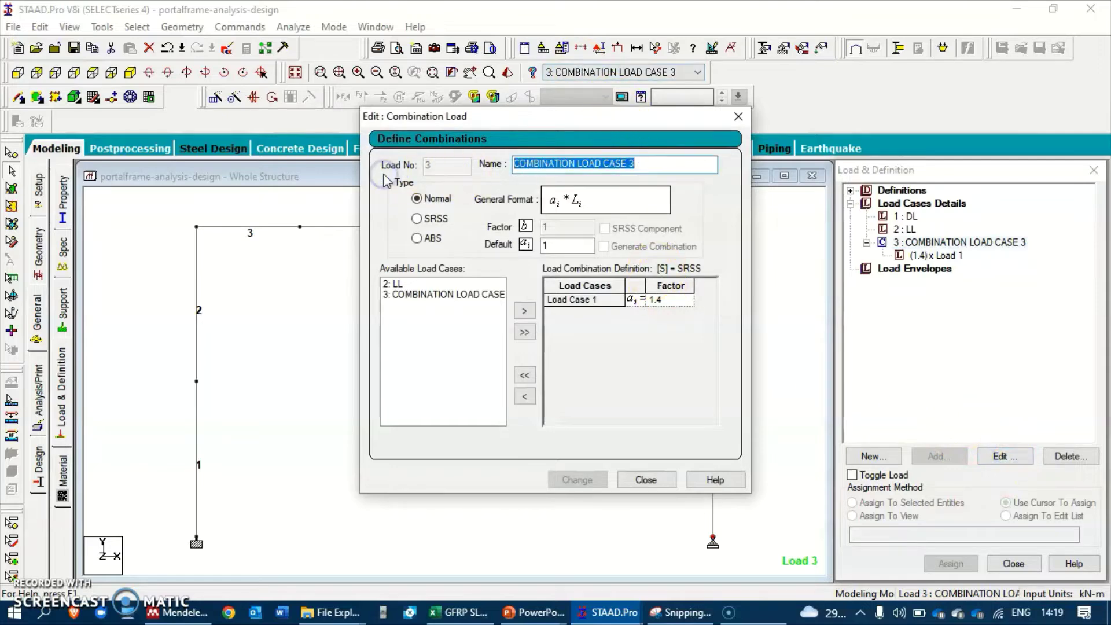
{"action": "type", "text": "1.4DL"}
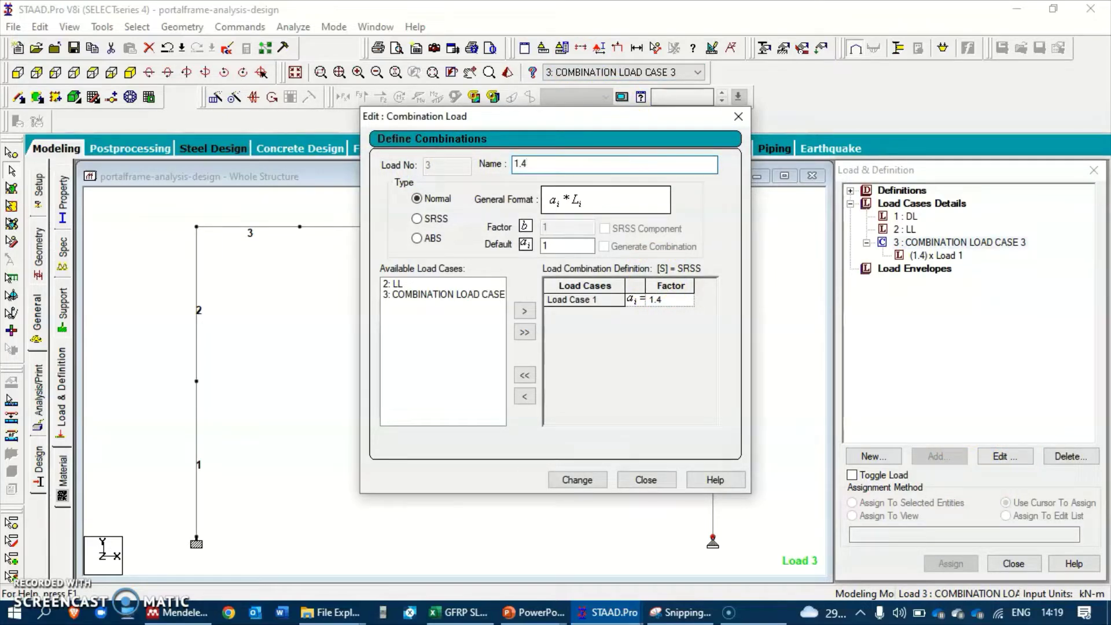
{"action": "left_click", "coordinate": [577, 482]}
{"action": "left_click", "coordinate": [739, 116]}
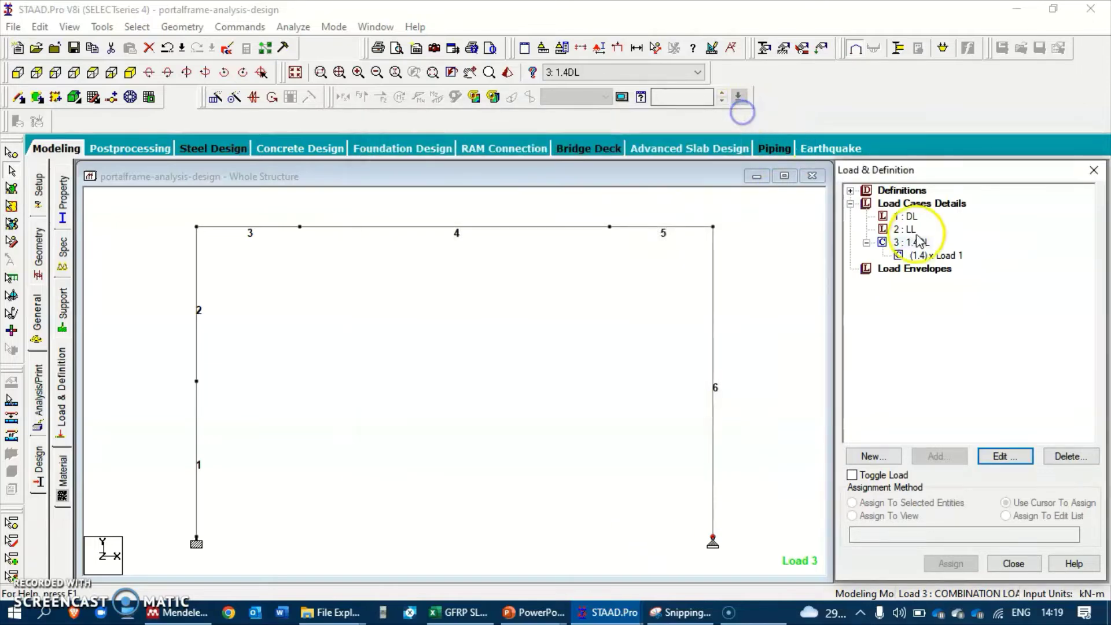
{"action": "left_click", "coordinate": [917, 242]}
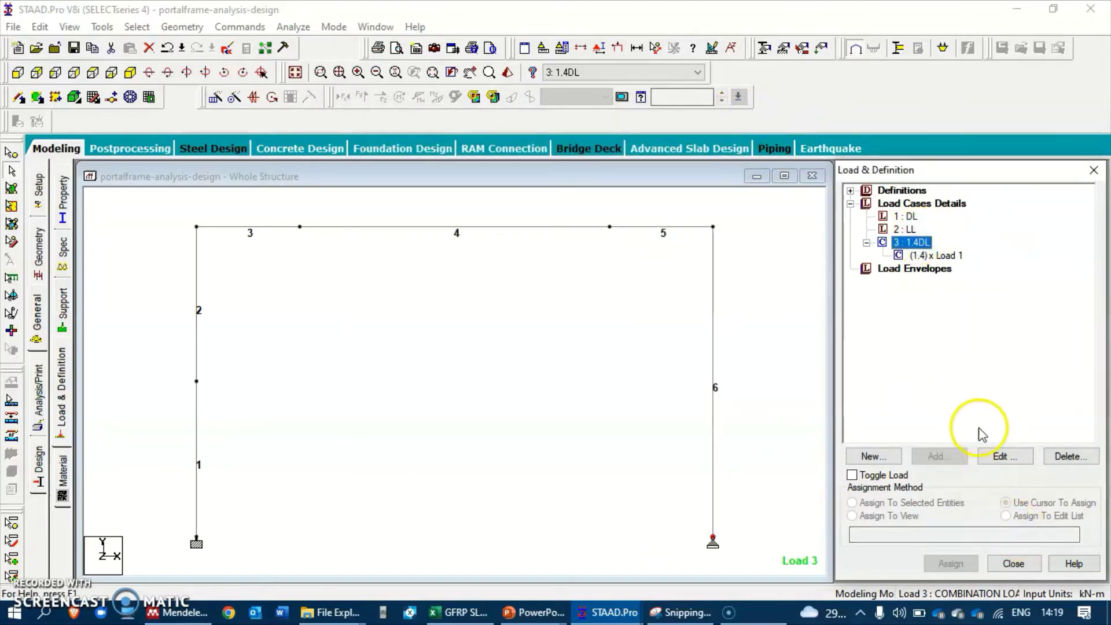
Add combination load case 4 named 1.2DL+1.6LL with factors 1.2 on DL and 1.6 on LL, and close the dialog.
{"action": "left_click", "coordinate": [896, 203]}
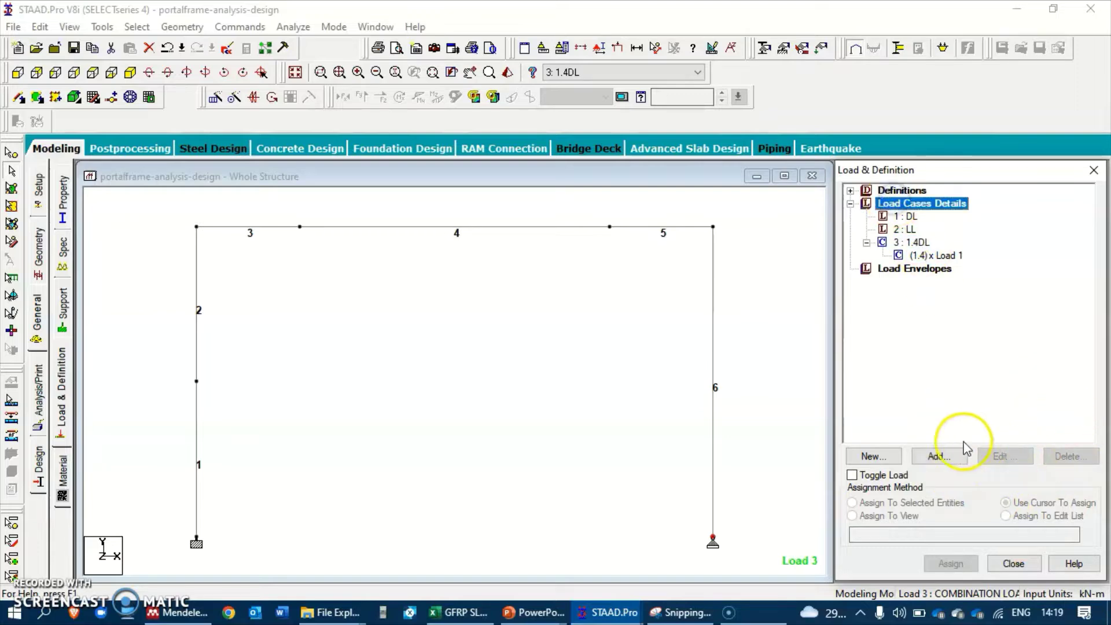
{"action": "left_click", "coordinate": [938, 457]}
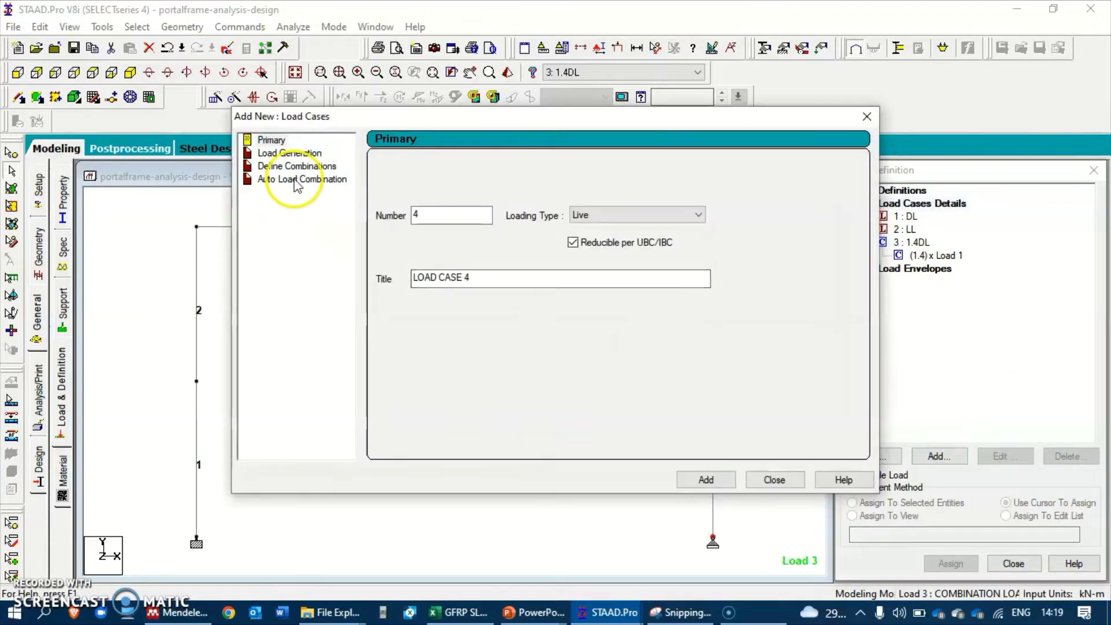
{"action": "left_click", "coordinate": [298, 167]}
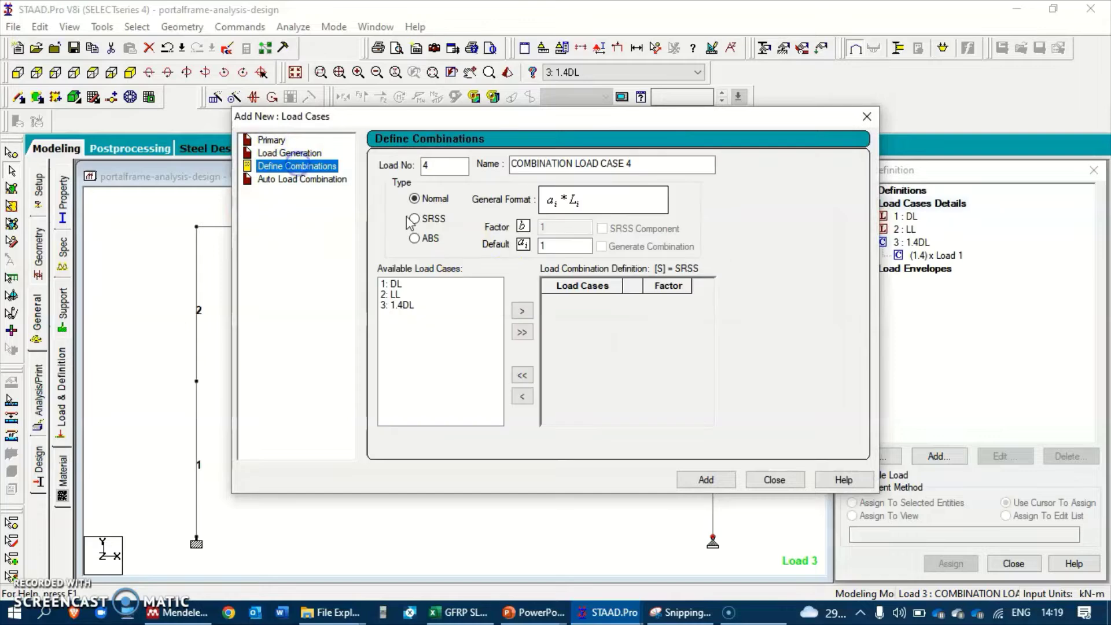
{"action": "left_click", "coordinate": [454, 283]}
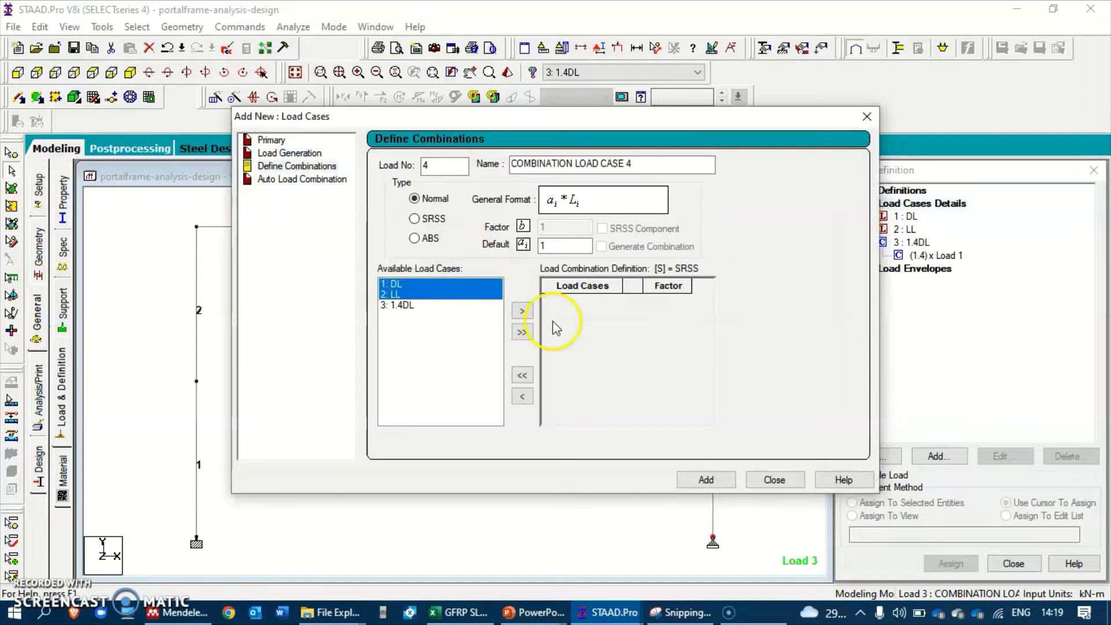
{"action": "left_click", "coordinate": [522, 311]}
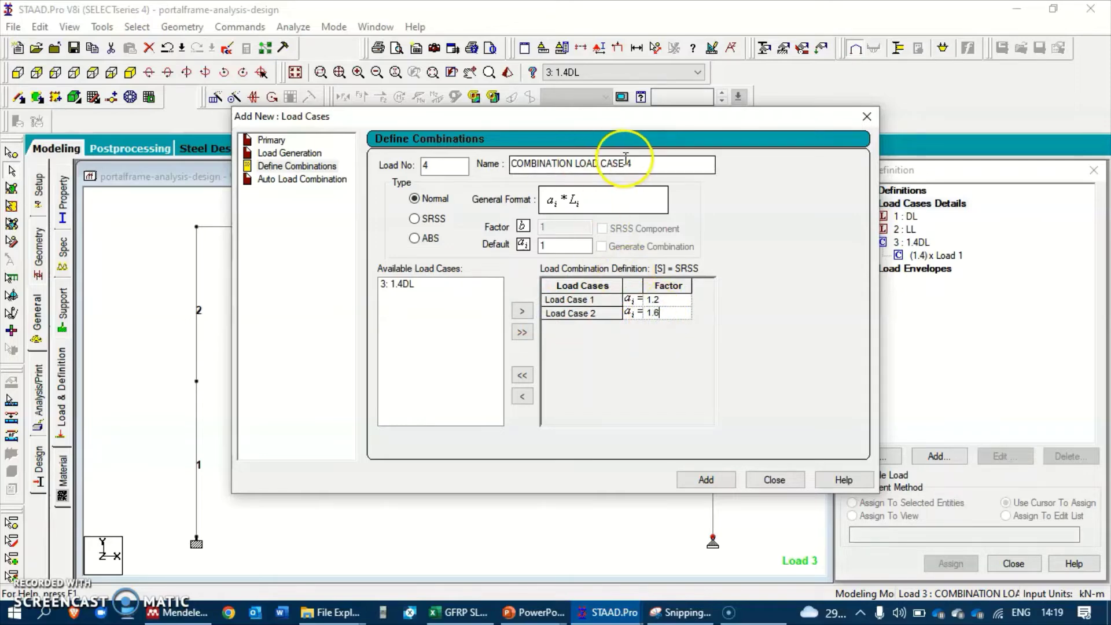
{"action": "left_click_drag", "start_coordinate": [636, 164], "coordinate": [370, 200]}
{"action": "type", "text": "12."}
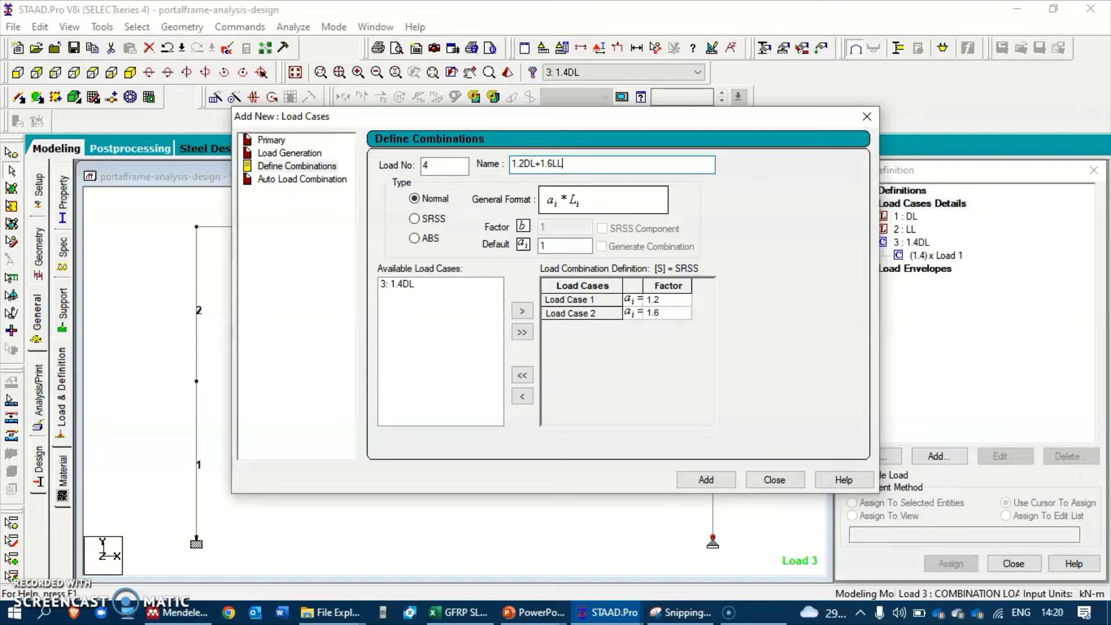
{"action": "left_click", "coordinate": [706, 479]}
{"action": "left_click", "coordinate": [865, 116]}
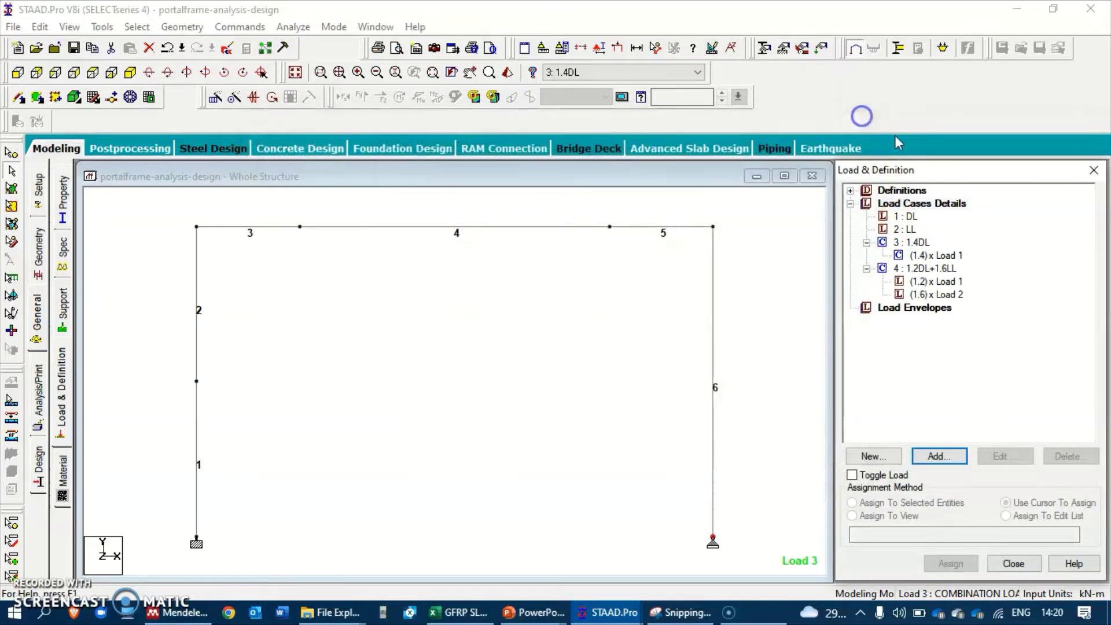
Add a selfweight load in the Y direction with factor -1 to load case 1 DL.
{"action": "left_click", "coordinate": [906, 217]}
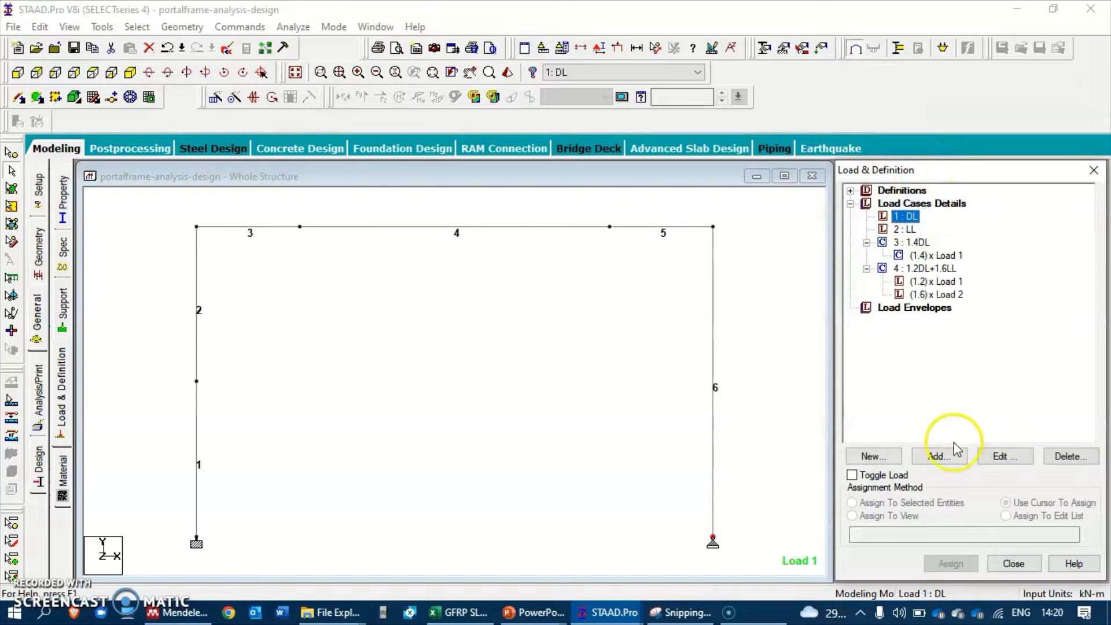
{"action": "left_click", "coordinate": [938, 456]}
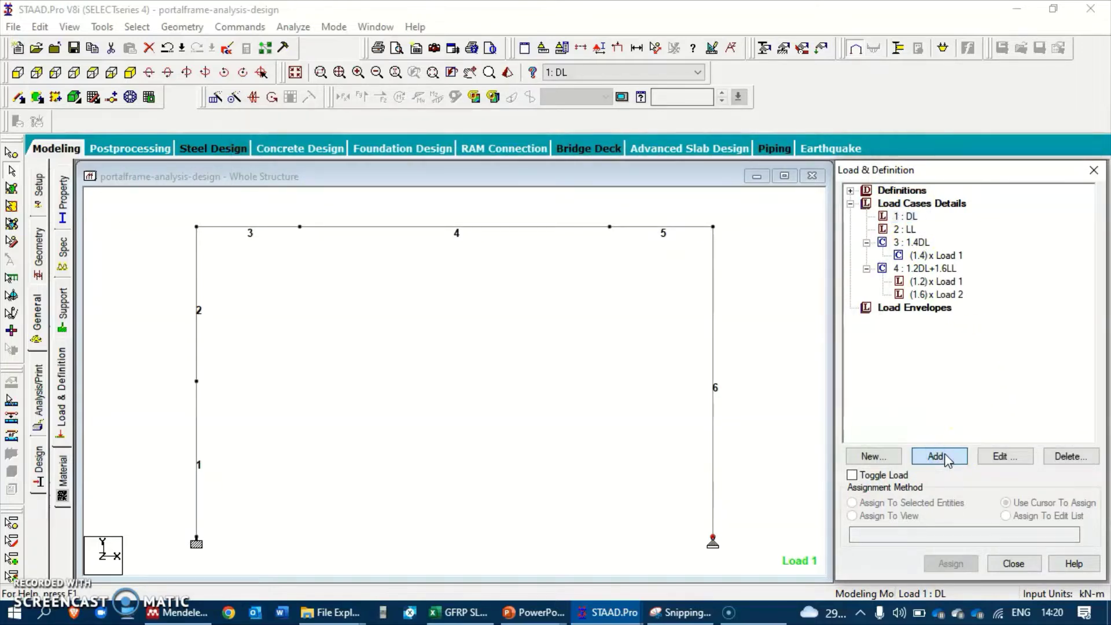
{"action": "left_click", "coordinate": [938, 457]}
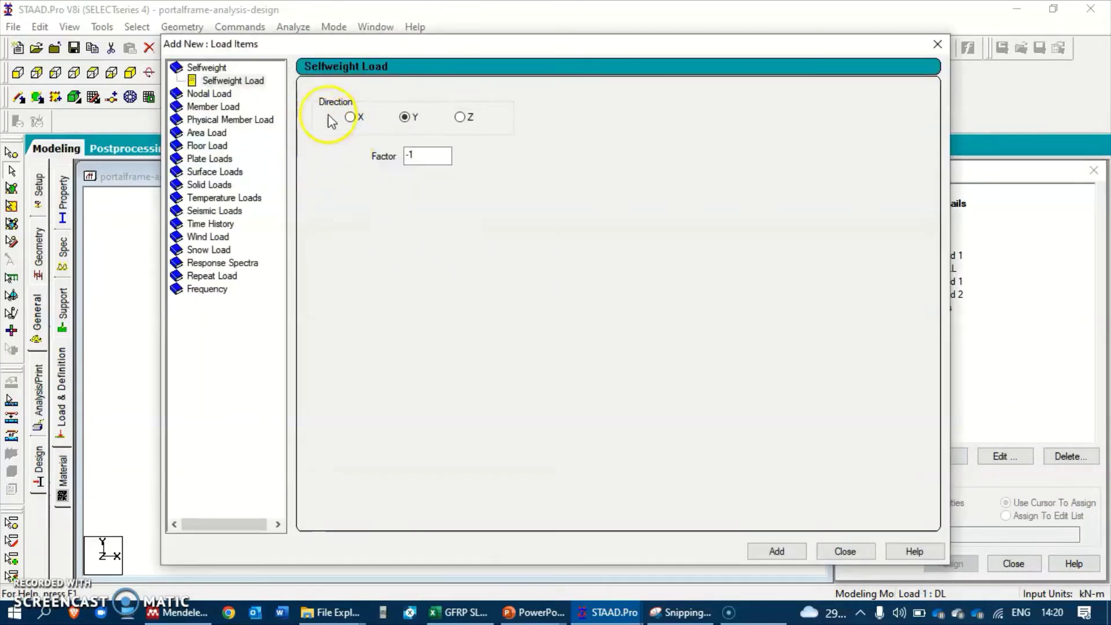
{"action": "left_click", "coordinate": [775, 552]}
{"action": "left_click_drag", "start_coordinate": [703, 51], "coordinate": [584, 43]}
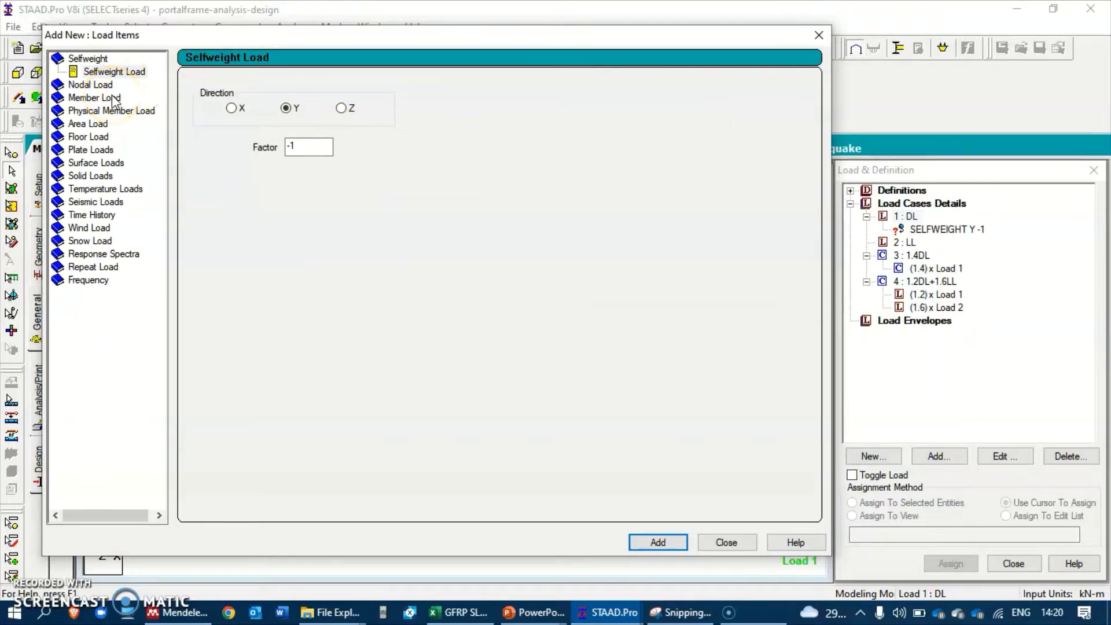
Check the dead loads on the Example #1 slide in PowerPoint and add uniform member forces of -5 and -10 kN/m in GY to DL.
{"action": "key", "text": "alt+Tab"}
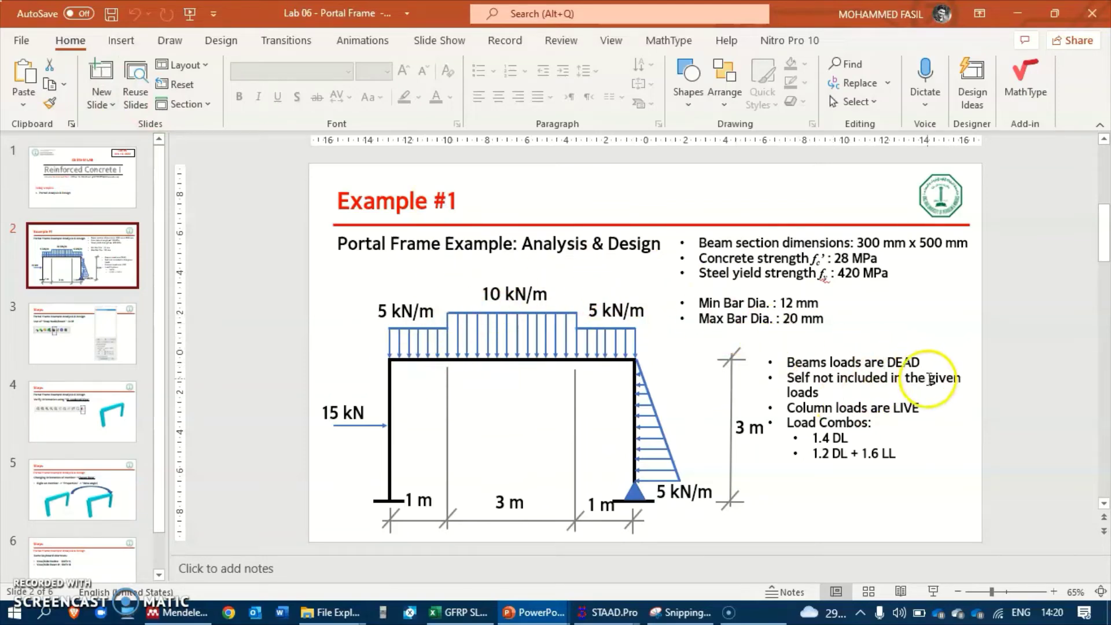
{"action": "key", "text": "alt+Tab"}
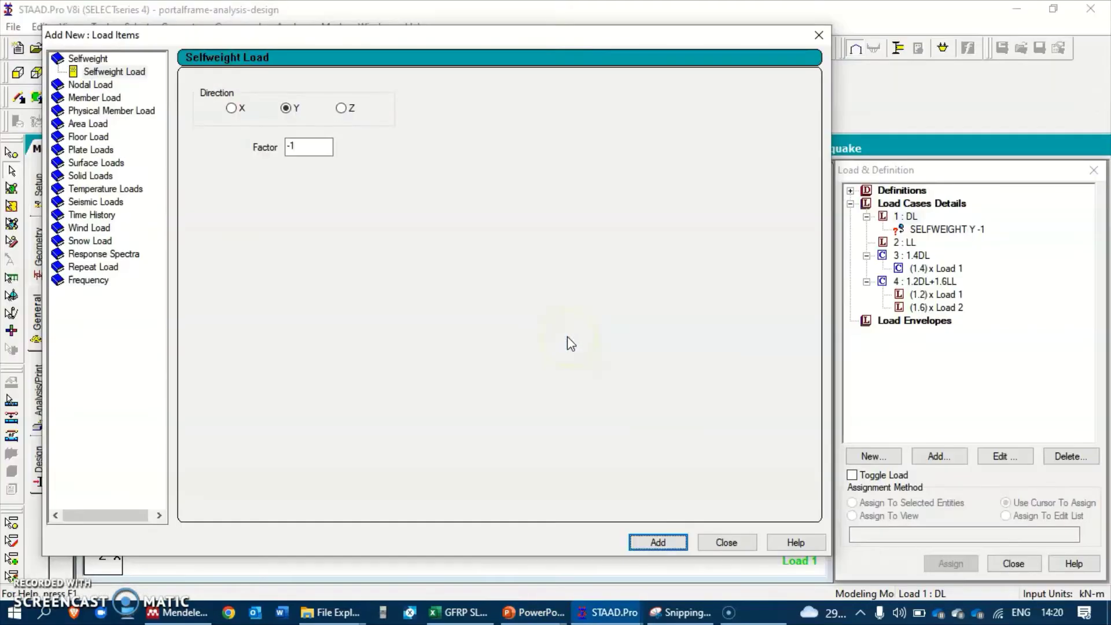
{"action": "left_click", "coordinate": [110, 97]}
{"action": "double_click", "coordinate": [346, 127]}
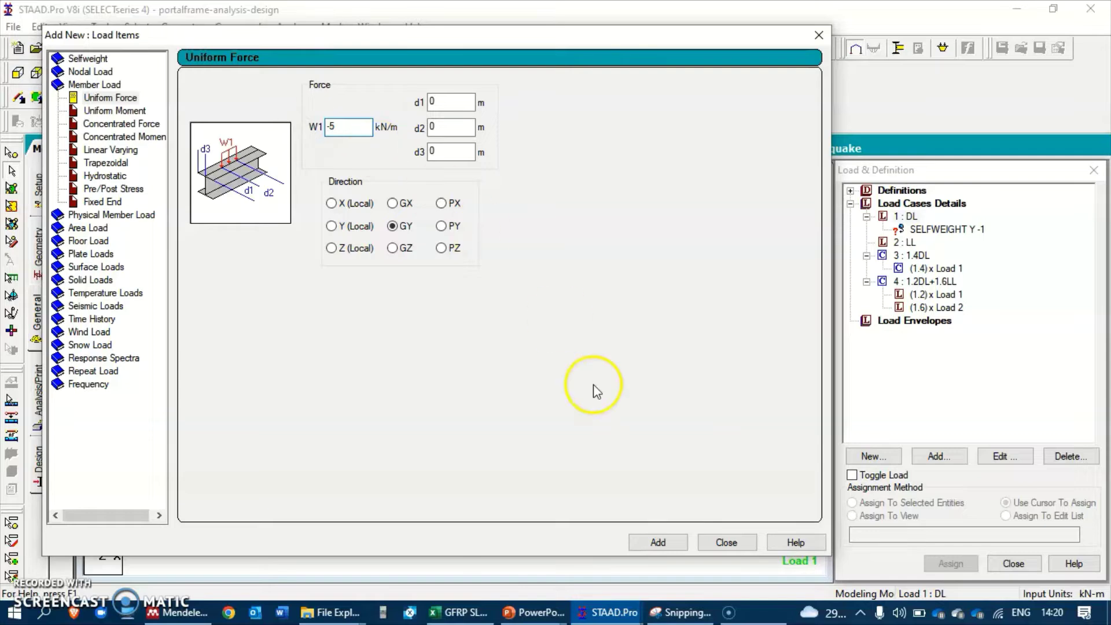
{"action": "left_click", "coordinate": [663, 541]}
{"action": "left_click", "coordinate": [348, 124]}
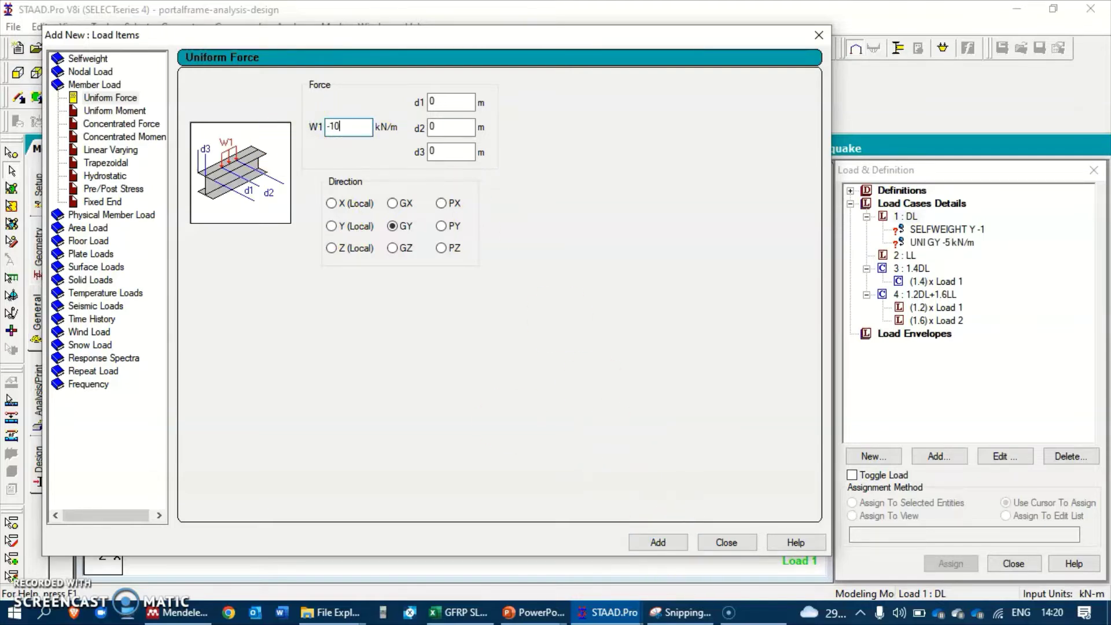
{"action": "left_click", "coordinate": [669, 543]}
{"action": "left_click", "coordinate": [818, 35]}
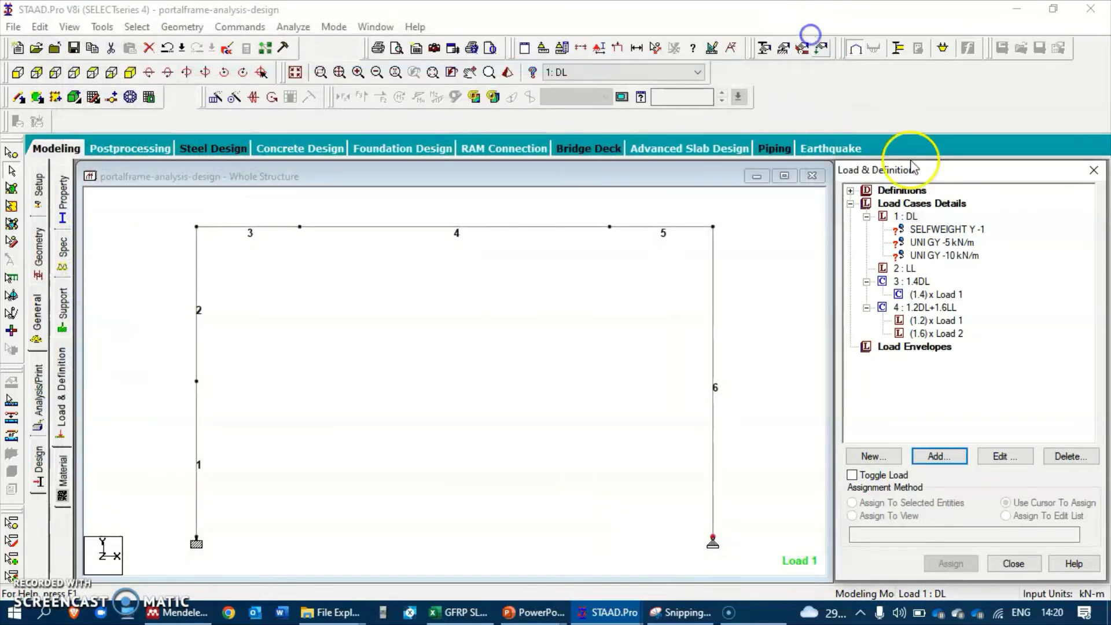
Add a nodal load with Fx 15 kN to load case 2 LL, checking the column load on the PowerPoint slide.
{"action": "left_click", "coordinate": [904, 268]}
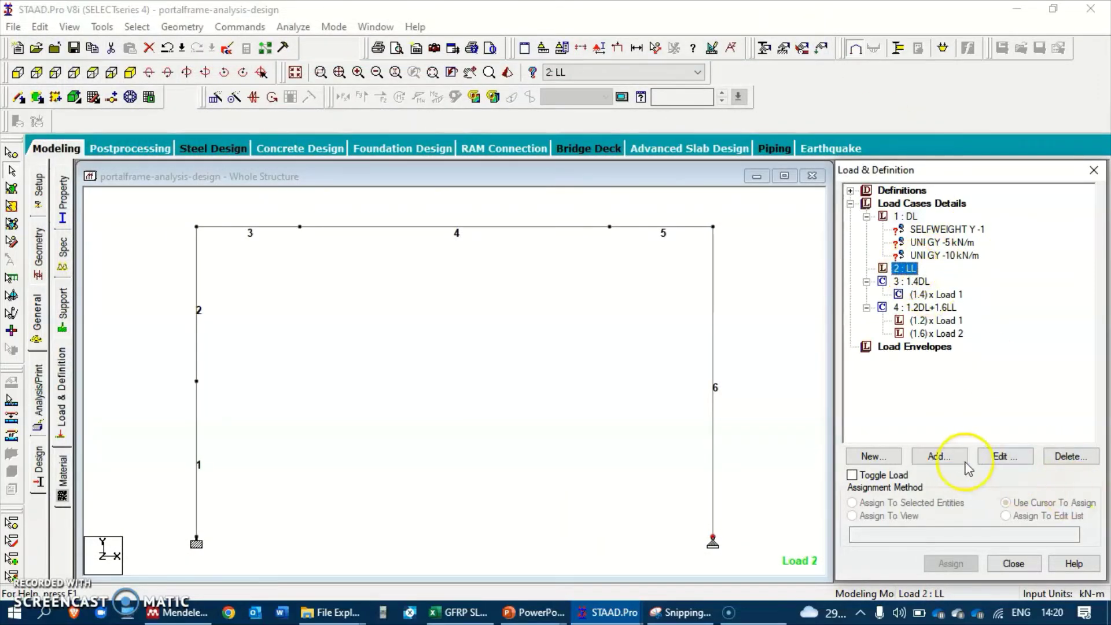
{"action": "left_click", "coordinate": [940, 457]}
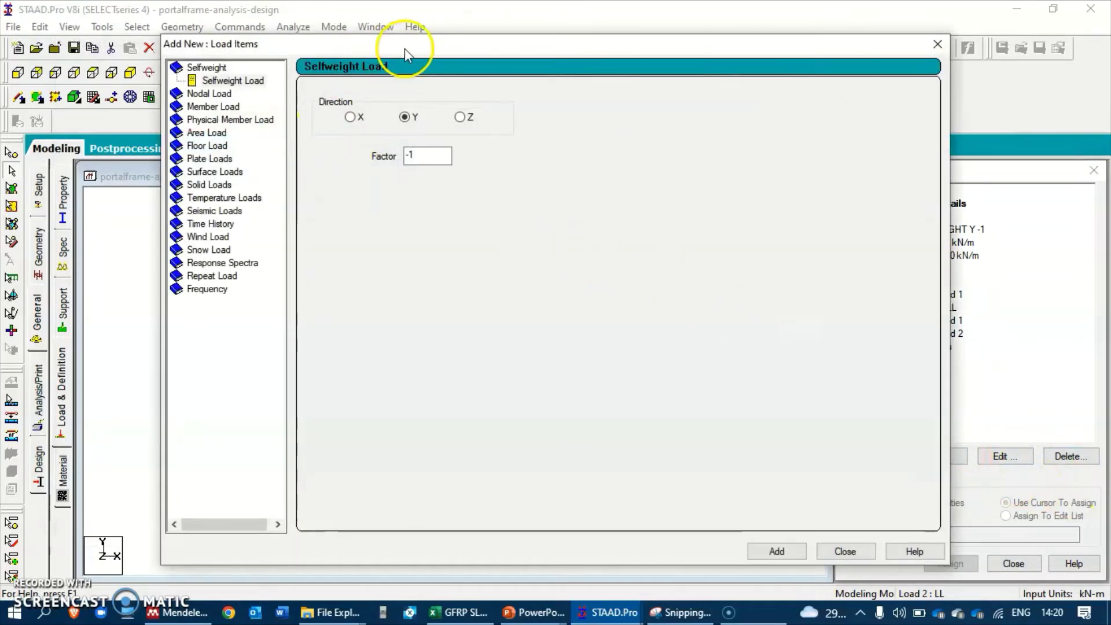
{"action": "left_click_drag", "start_coordinate": [436, 47], "coordinate": [269, 54]}
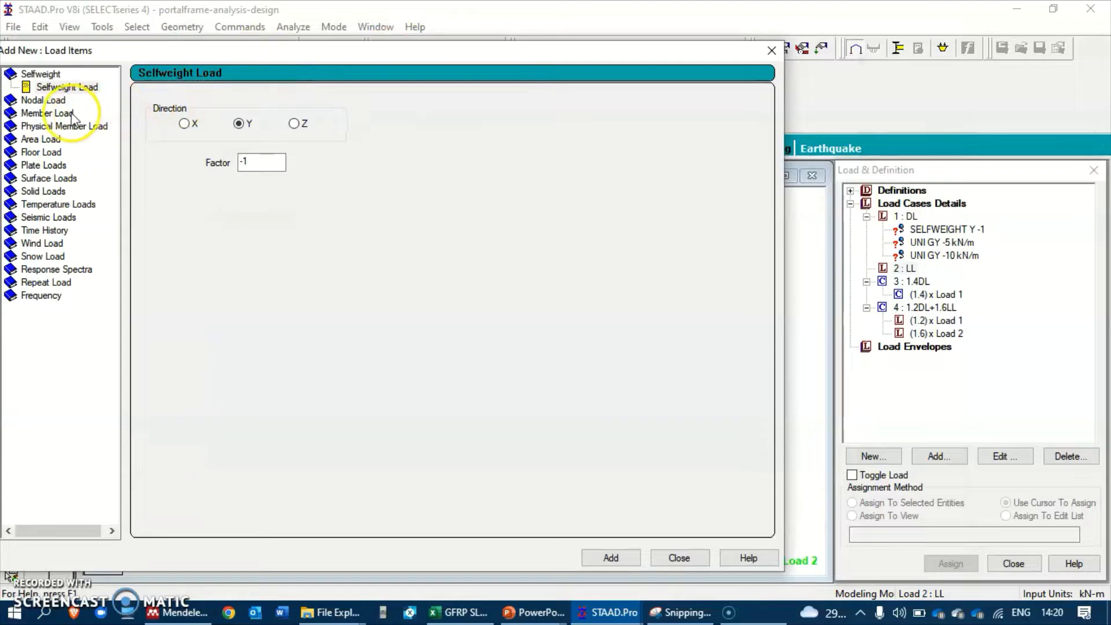
{"action": "left_click", "coordinate": [46, 100]}
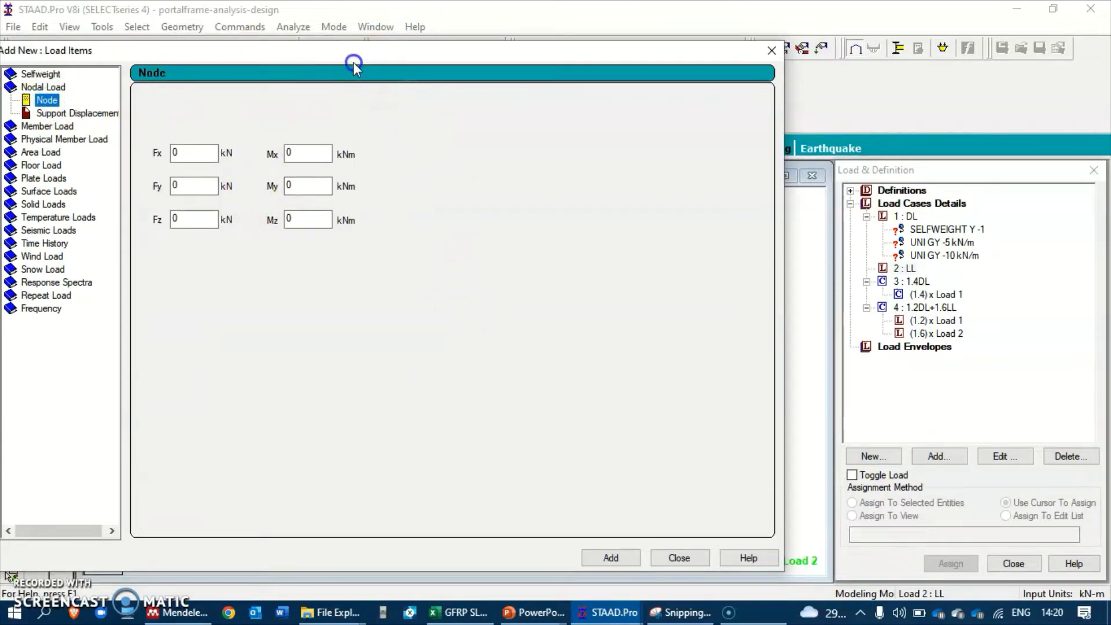
{"action": "left_click_drag", "start_coordinate": [355, 54], "coordinate": [525, 50]}
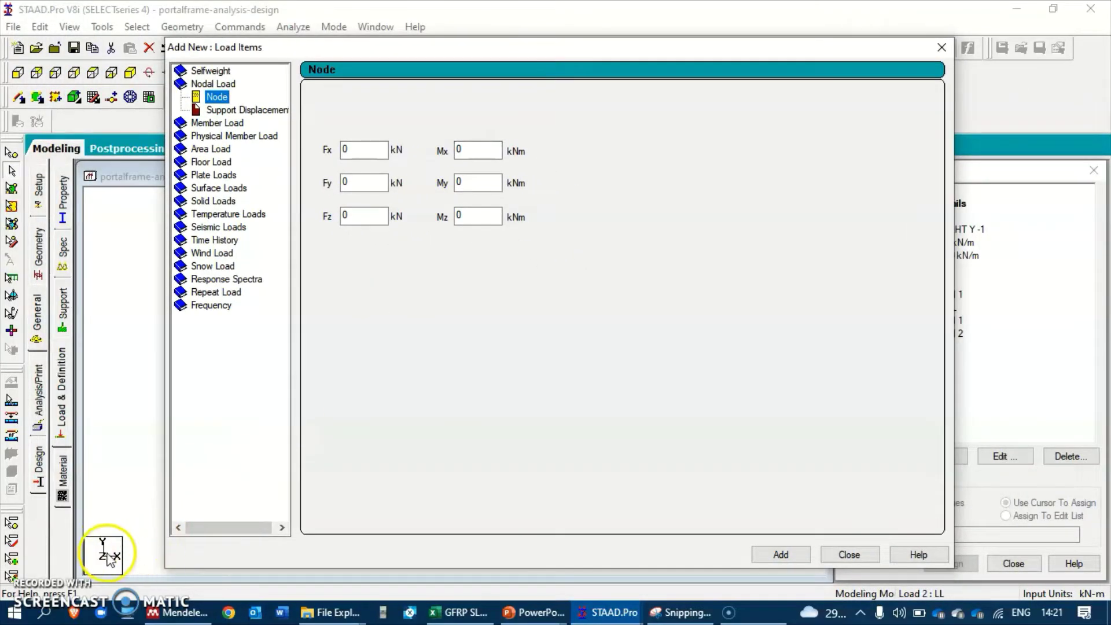
{"action": "double_click", "coordinate": [364, 149]}
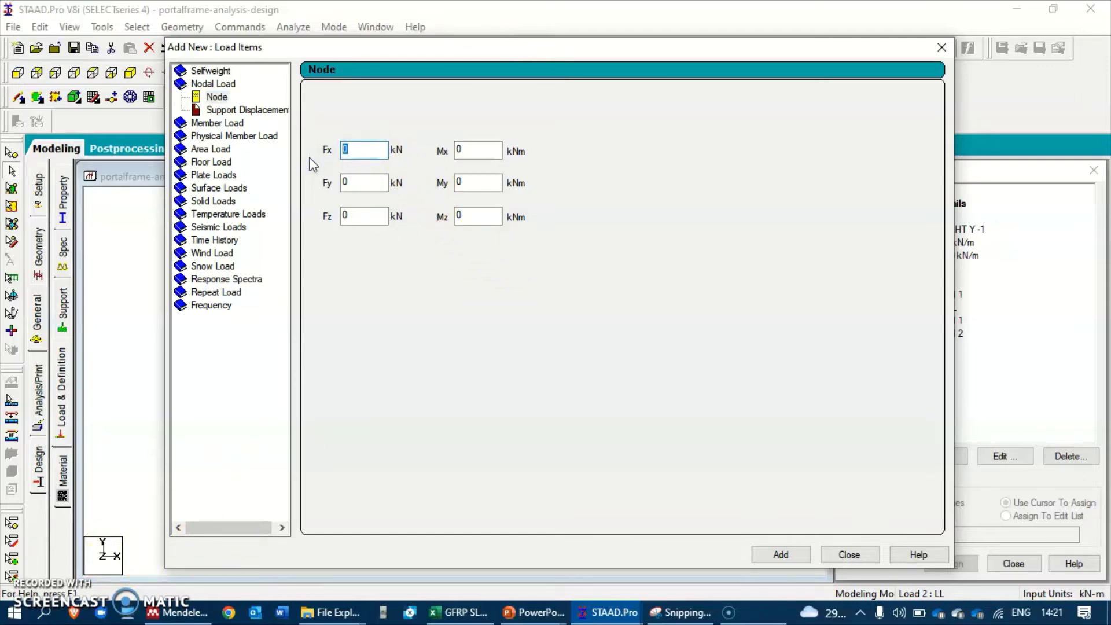
{"action": "key", "text": "alt+Tab"}
{"action": "key", "text": "alt+Tab"}
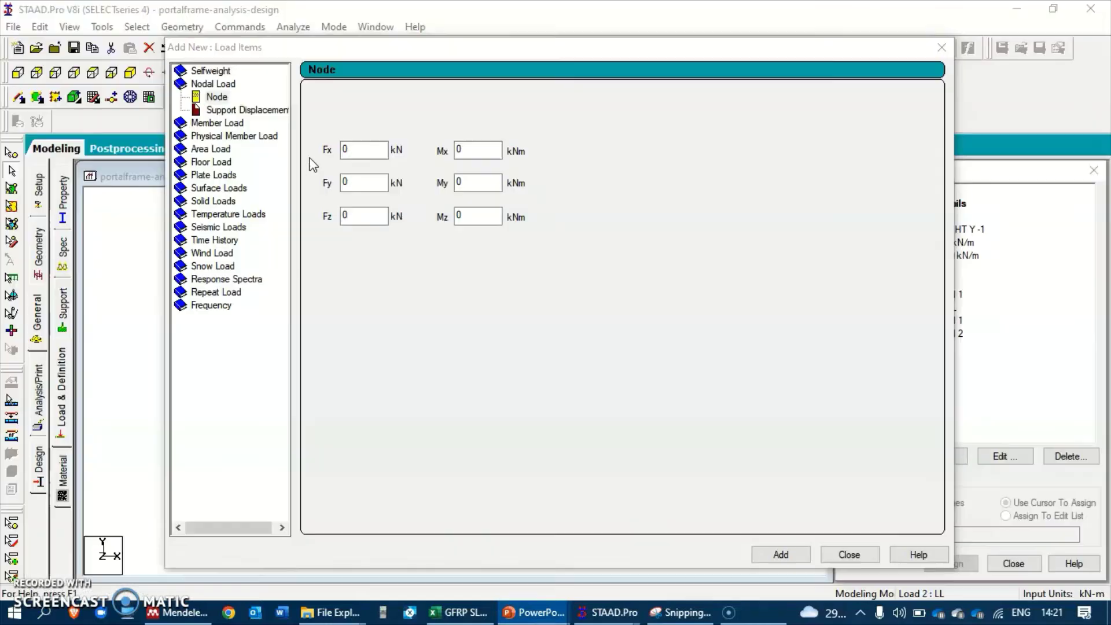
{"action": "type", "text": "-"}
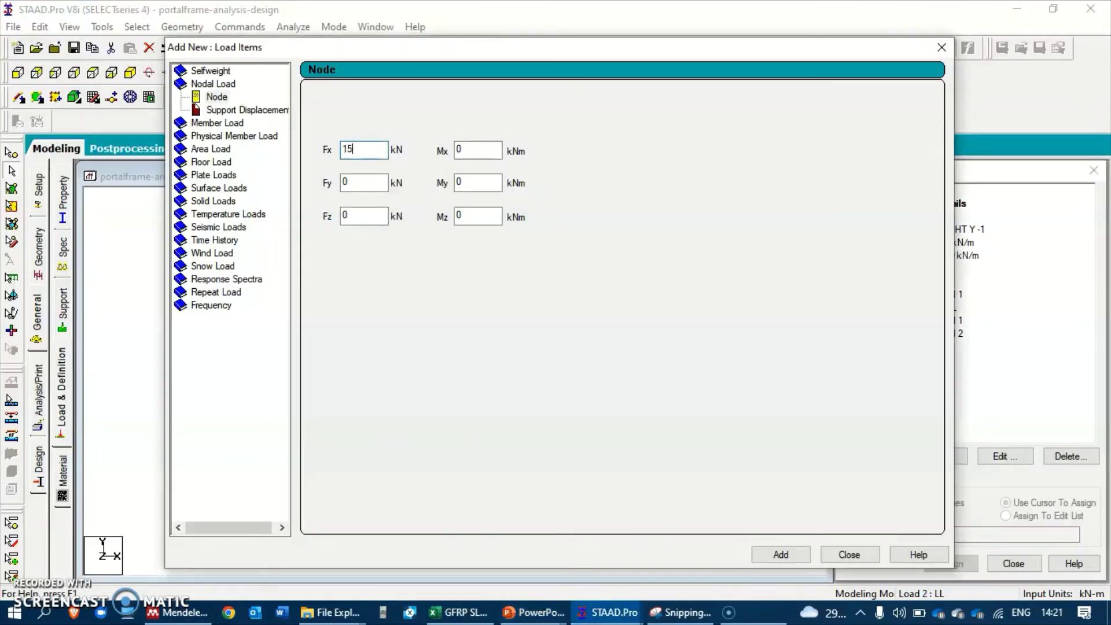
{"action": "left_click", "coordinate": [358, 185]}
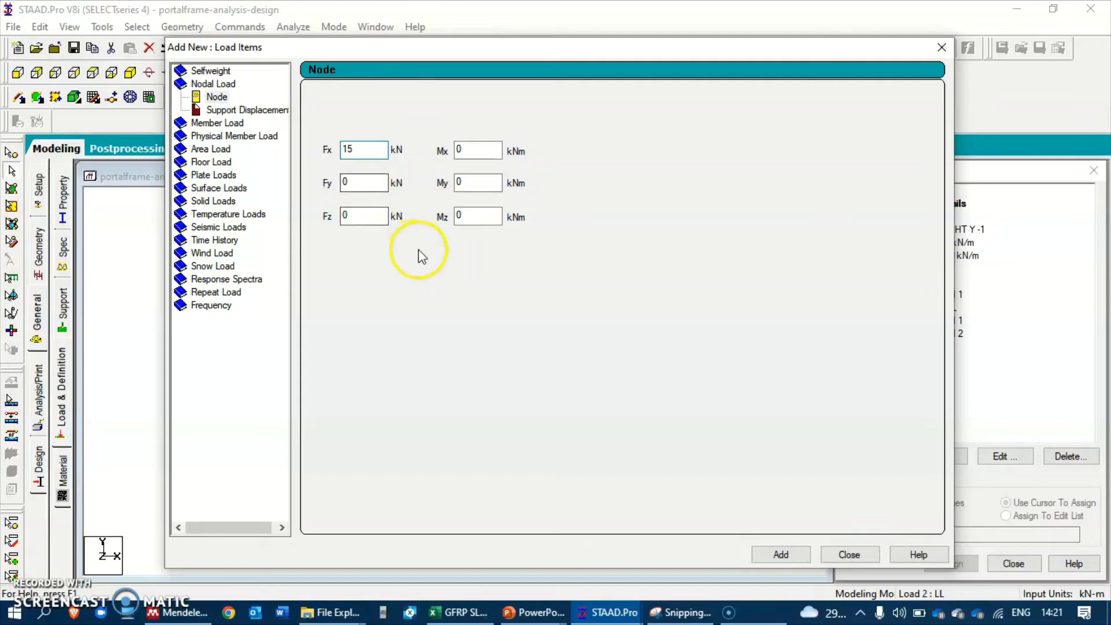
{"action": "left_click", "coordinate": [775, 555]}
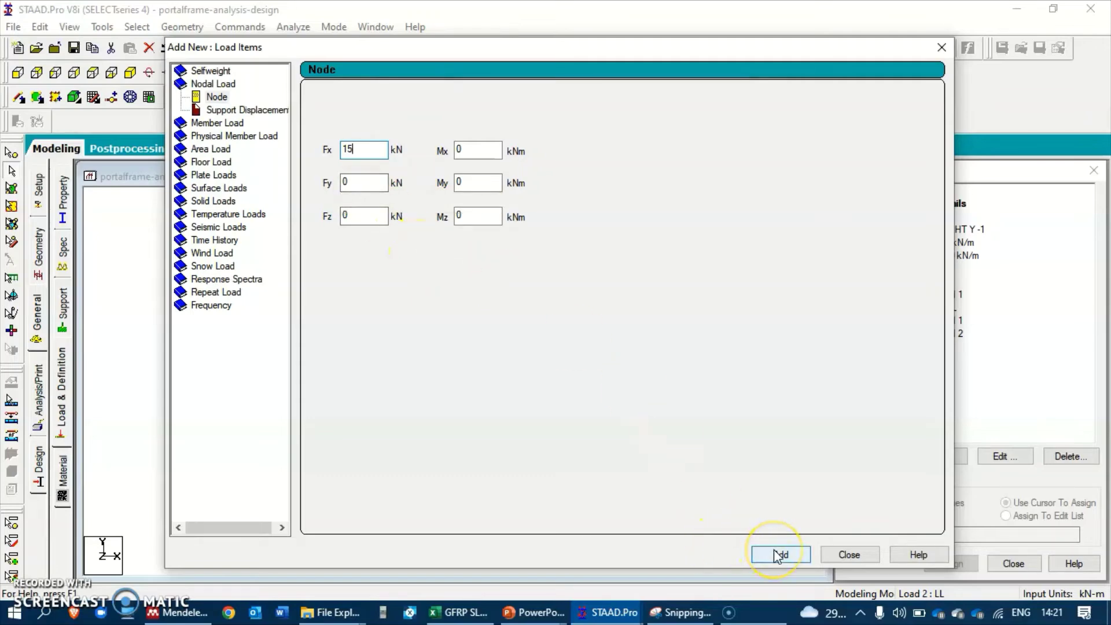
Check the triangular column load on the PowerPoint slide and add a linear varying member load to LL with W1 0, W2 -5 kN/m in local Y.
{"action": "left_click_drag", "start_coordinate": [727, 43], "coordinate": [604, 55]}
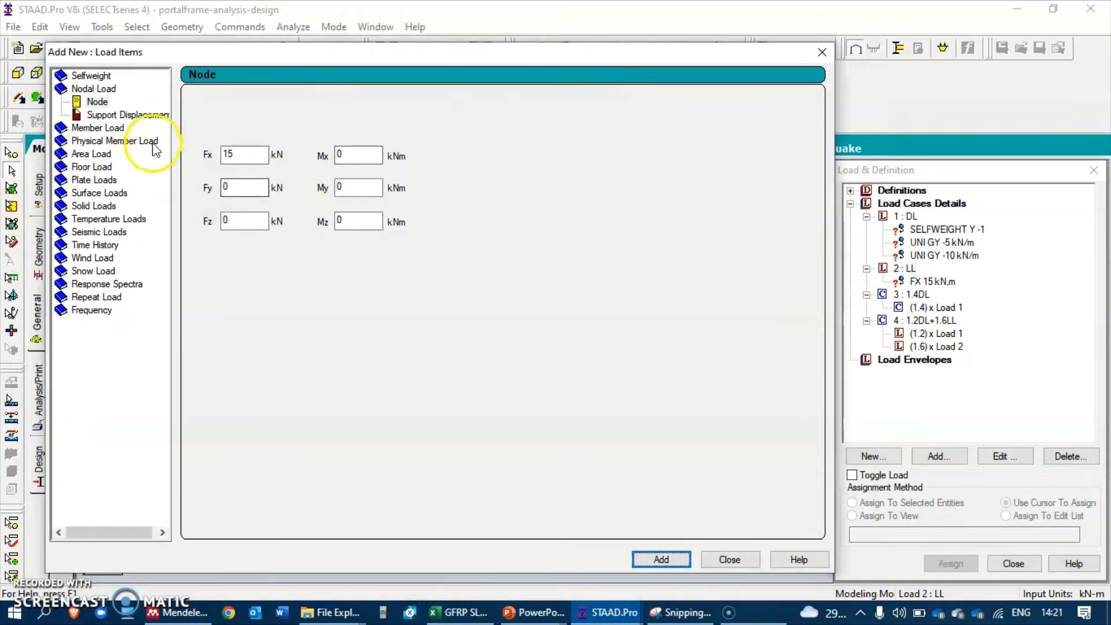
{"action": "left_click", "coordinate": [97, 134]}
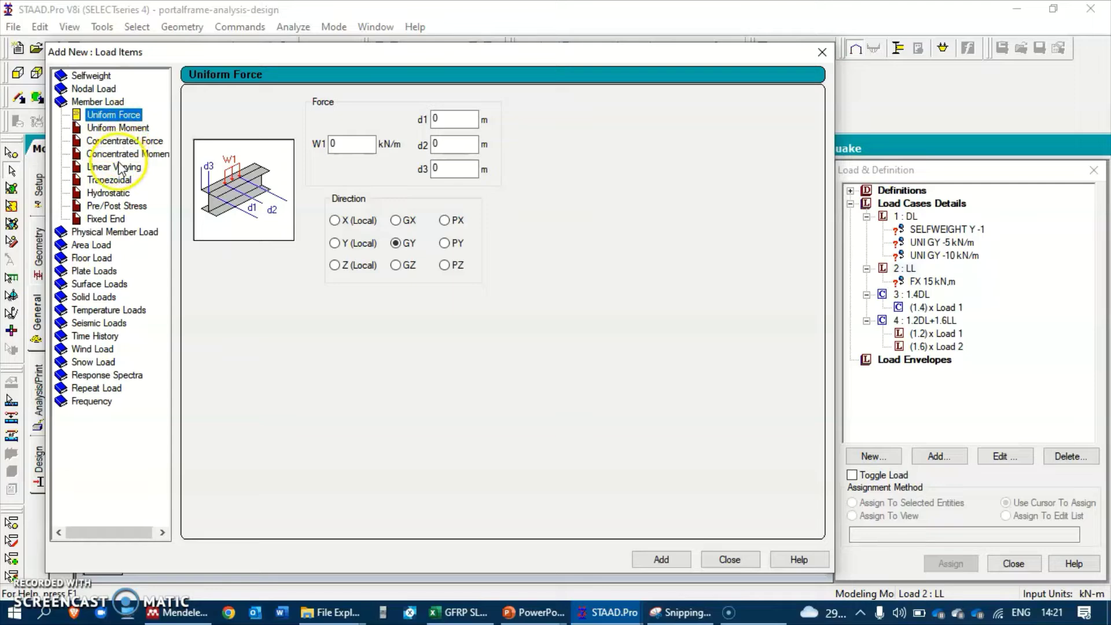
{"action": "left_click", "coordinate": [113, 168]}
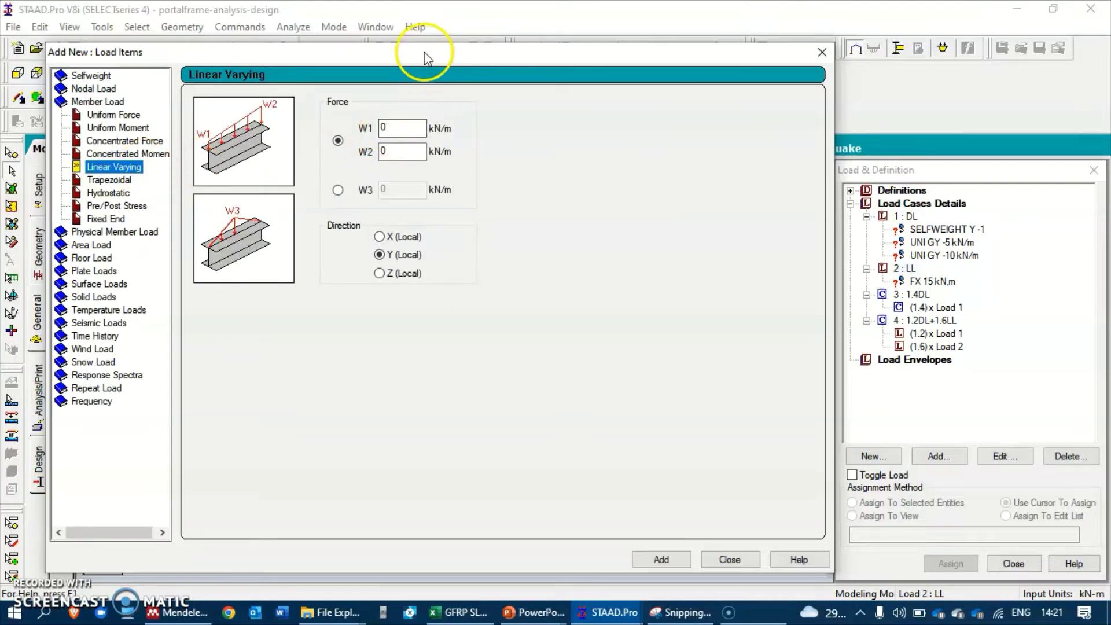
{"action": "left_click_drag", "start_coordinate": [429, 52], "coordinate": [382, 40]}
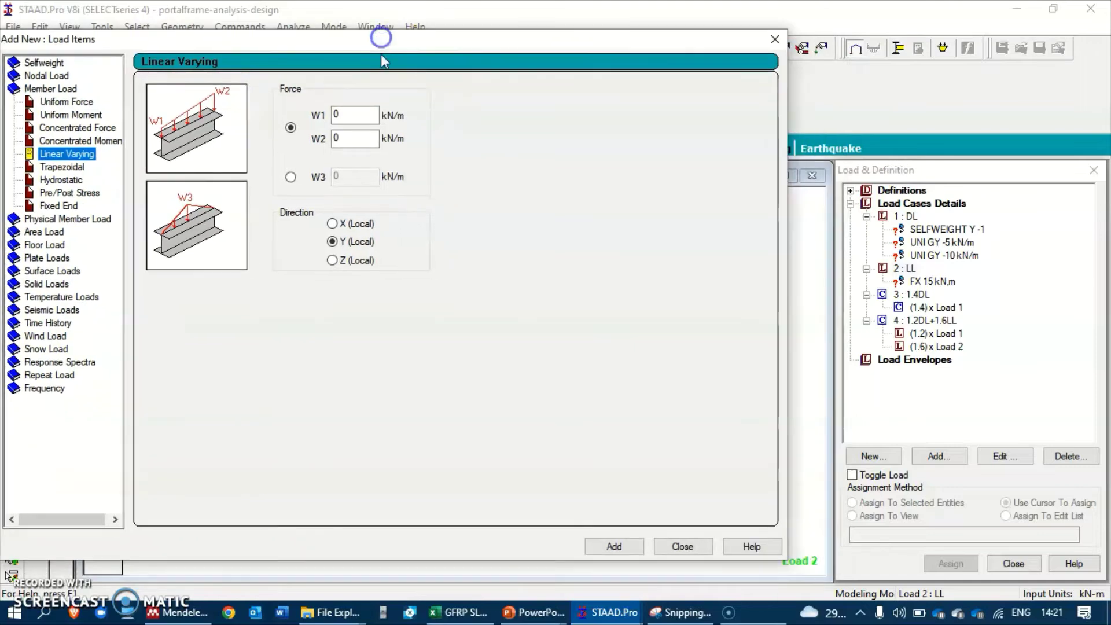
{"action": "key", "text": "alt+Tab"}
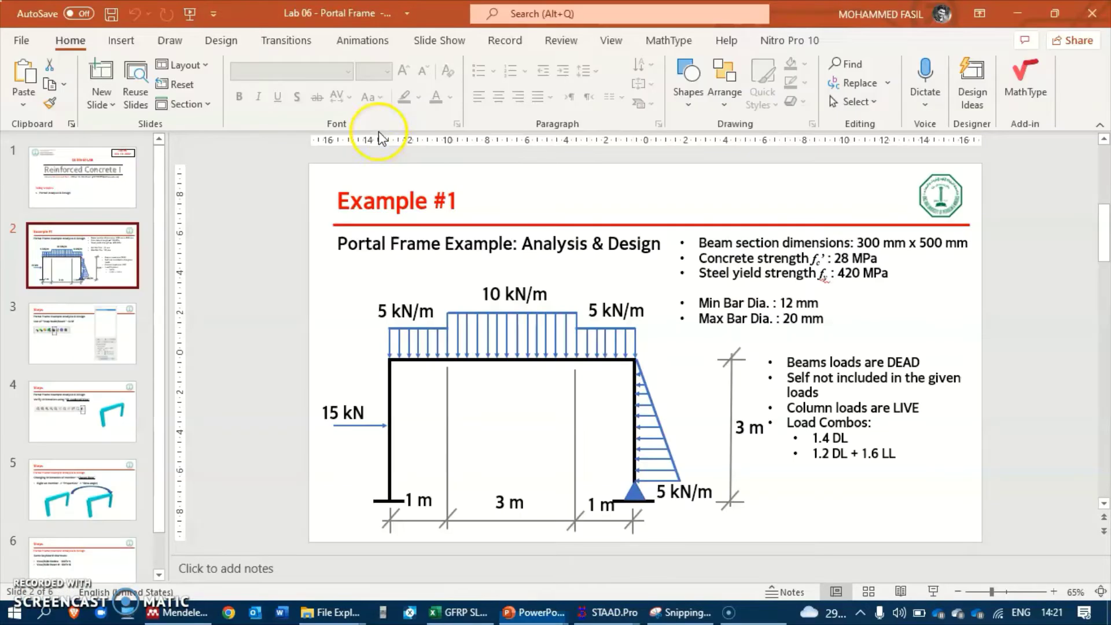
{"action": "key", "text": "alt+Tab"}
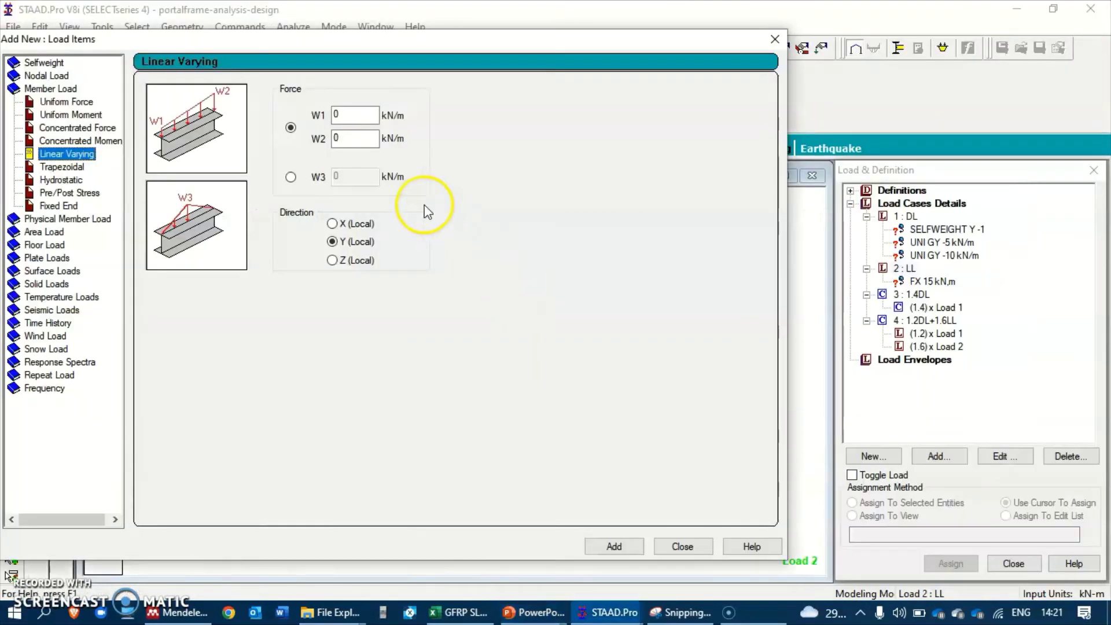
{"action": "double_click", "coordinate": [333, 142]}
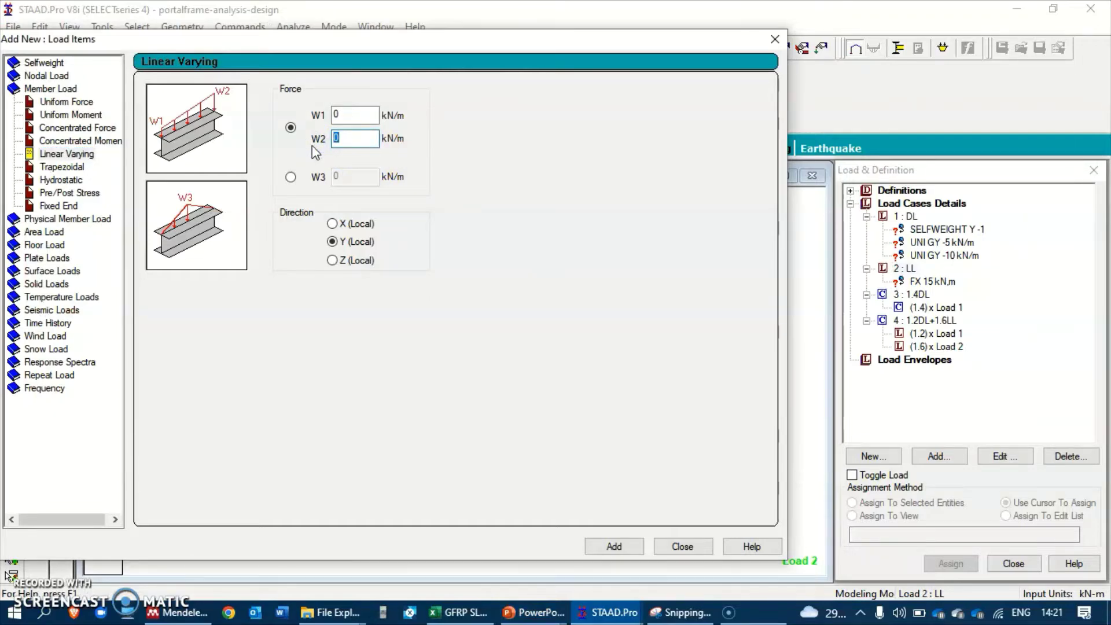
{"action": "key", "text": "alt+Tab"}
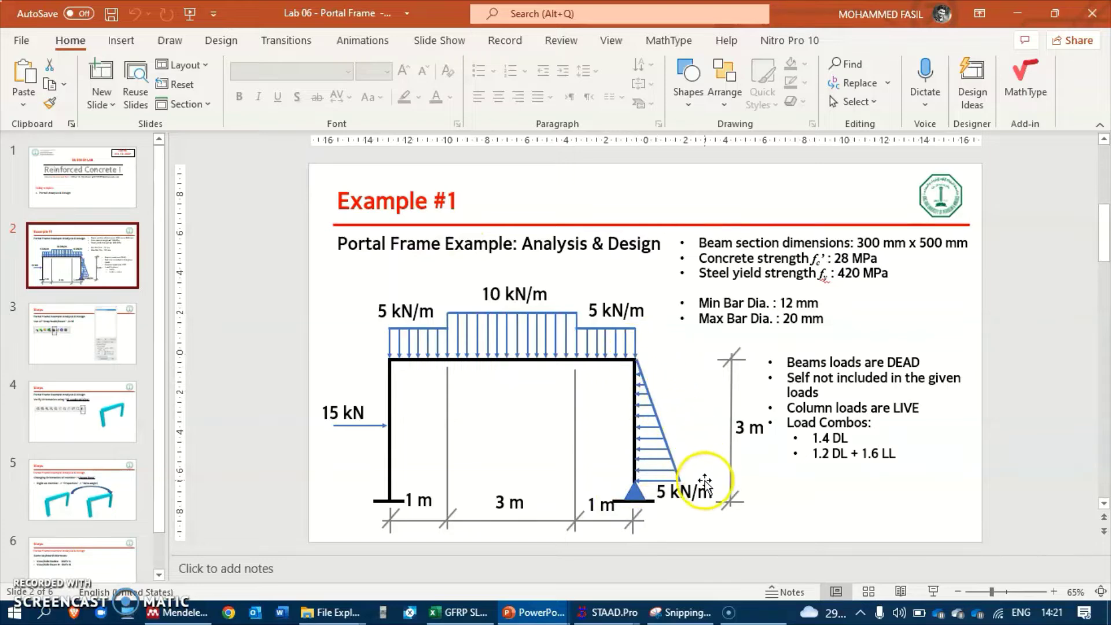
{"action": "key", "text": "alt+Tab"}
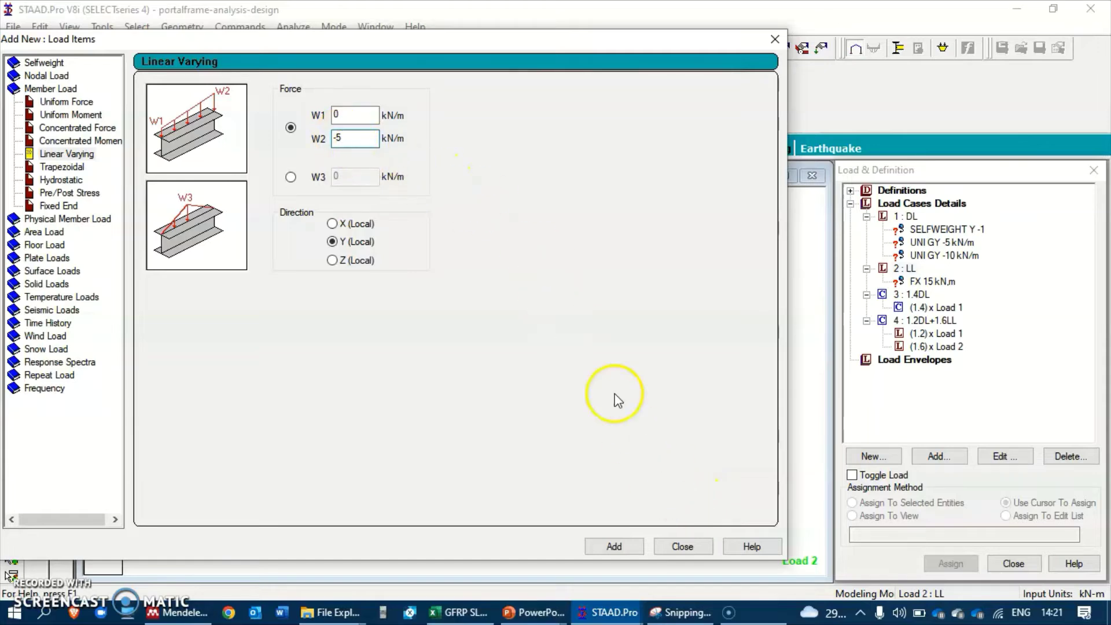
{"action": "left_click", "coordinate": [614, 547]}
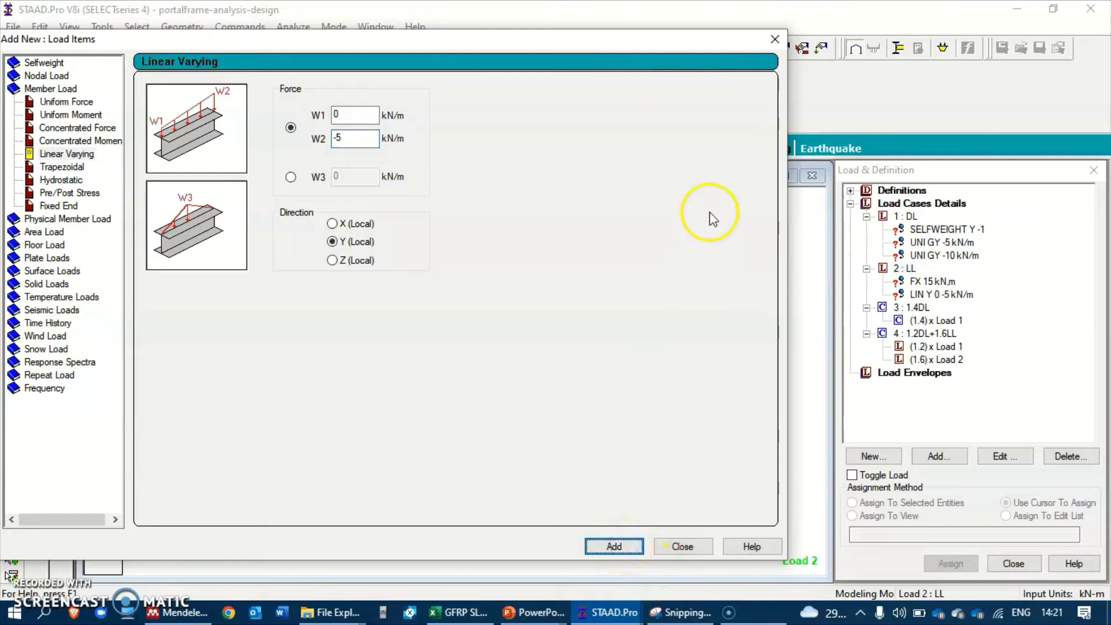
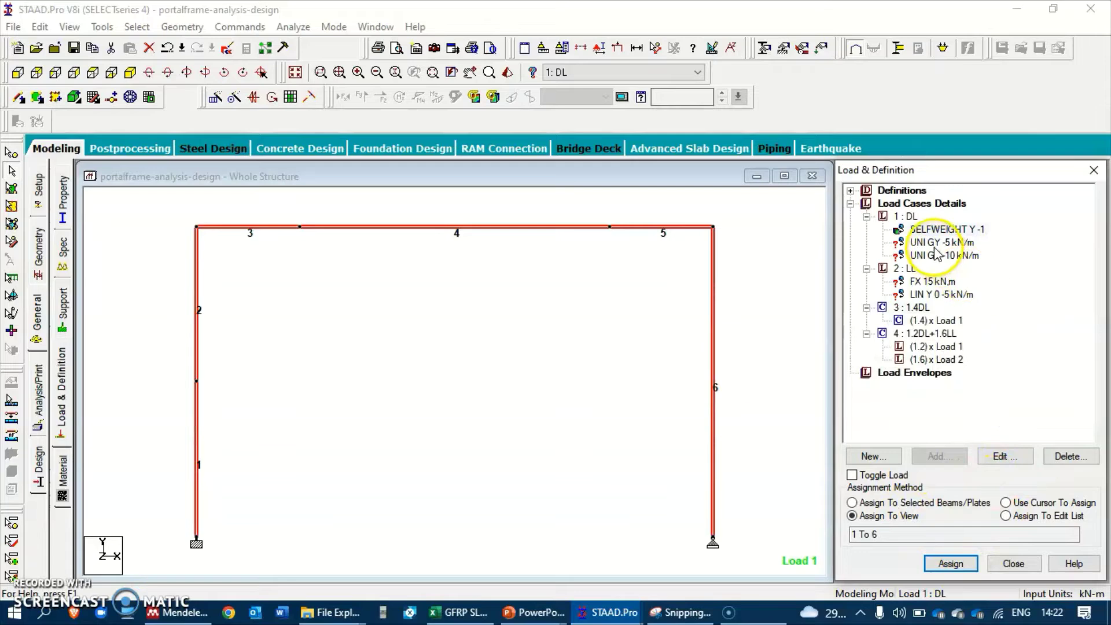
Assign the -5 kN/m uniform dead load to beams 3 and 5 and the -10 kN/m load to beam 4, using the cursor method.
{"action": "left_click", "coordinate": [1006, 502]}
{"action": "left_click", "coordinate": [972, 567]}
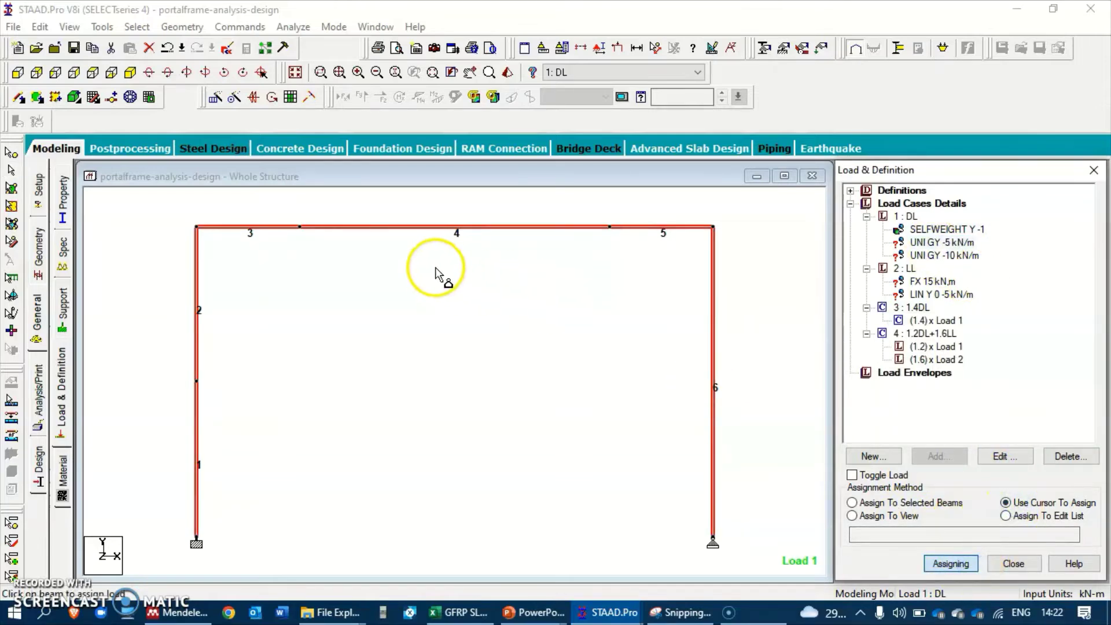
{"action": "left_click", "coordinate": [276, 227]}
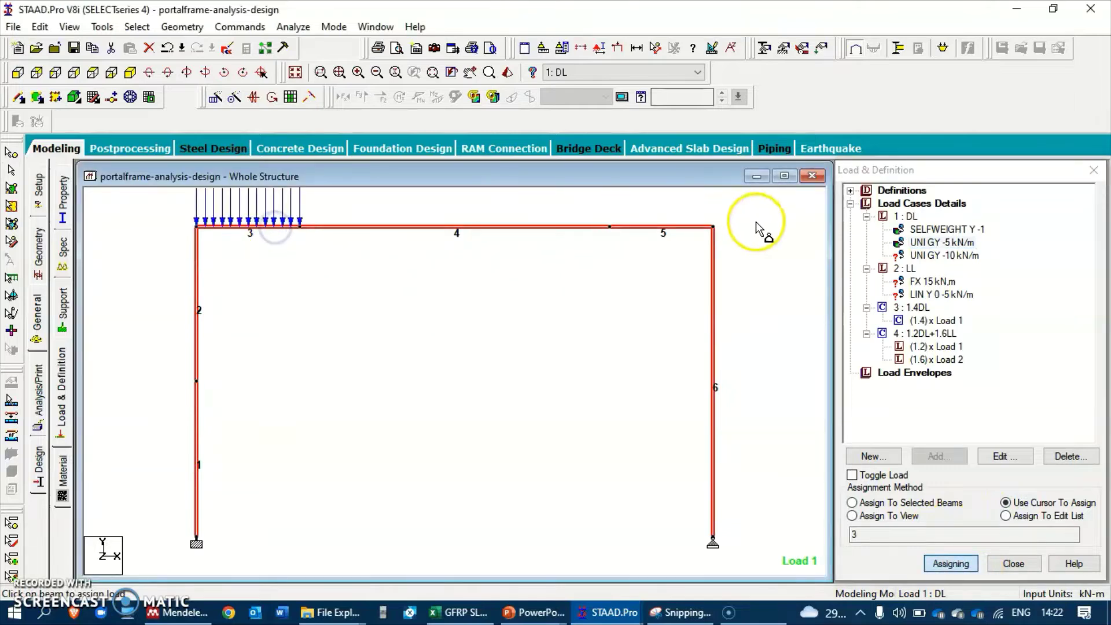
{"action": "left_click", "coordinate": [667, 228]}
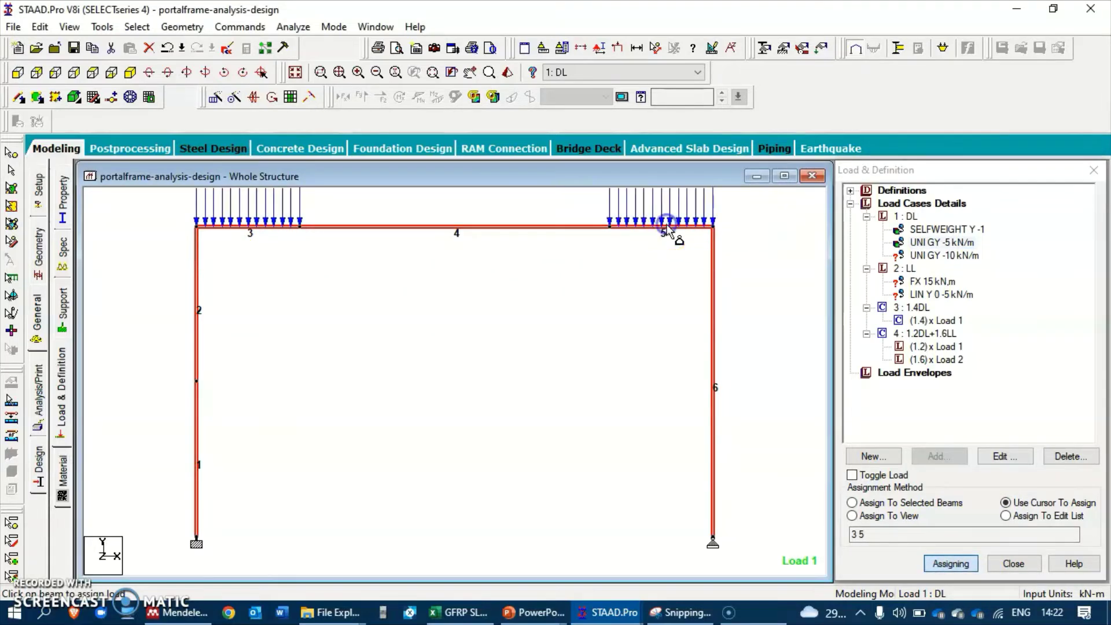
{"action": "left_click", "coordinate": [928, 255]}
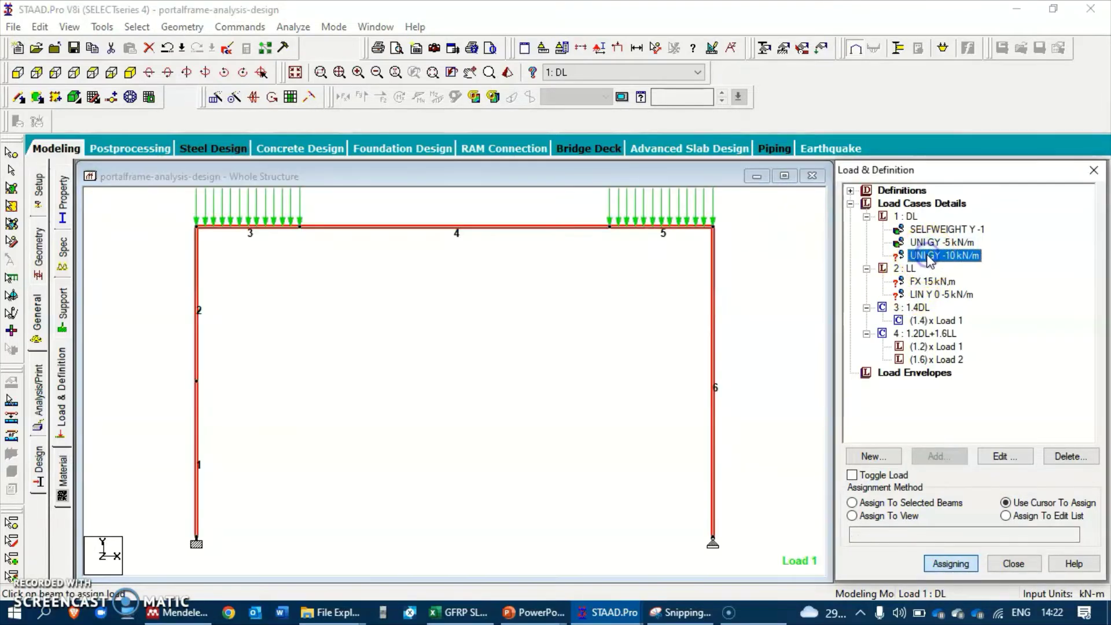
{"action": "left_click", "coordinate": [527, 228]}
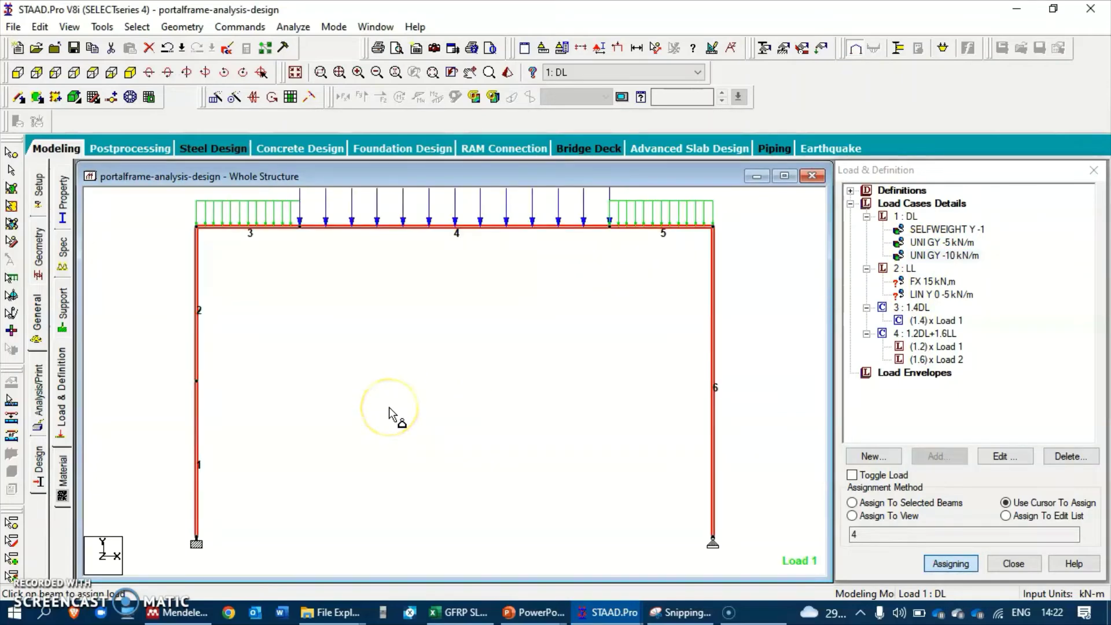
Assign the FX 15 kN live load to the node at mid-height of the column between beams 1 and 2, and LIN Y 0 -5 kN/m to beam 6.
{"action": "left_click", "coordinate": [377, 72]}
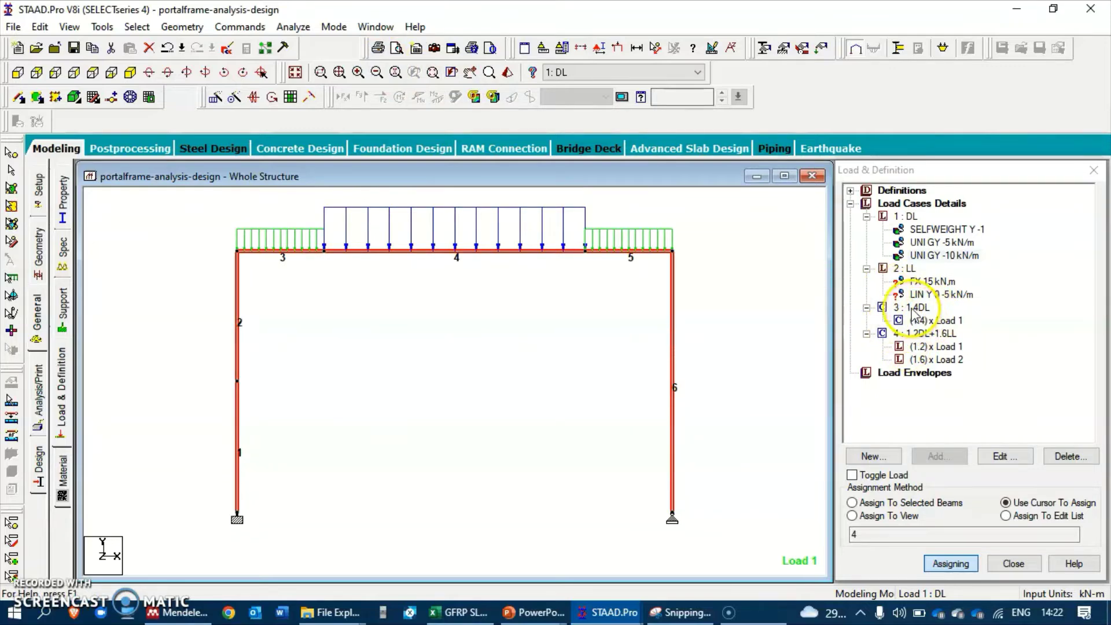
{"action": "left_click", "coordinate": [916, 282]}
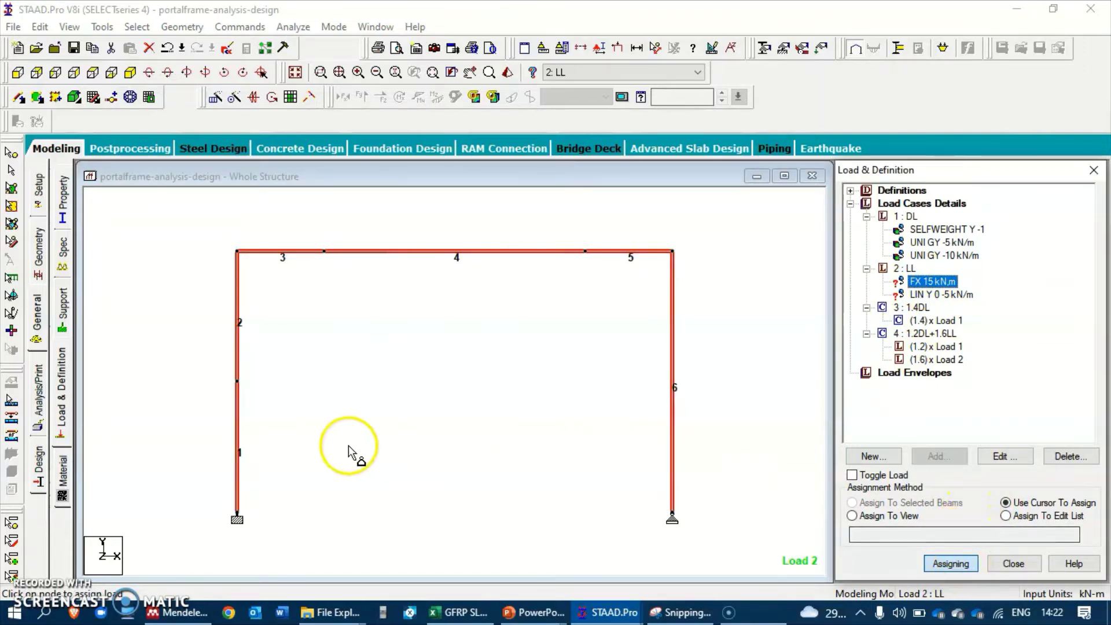
{"action": "left_click", "coordinate": [237, 381]}
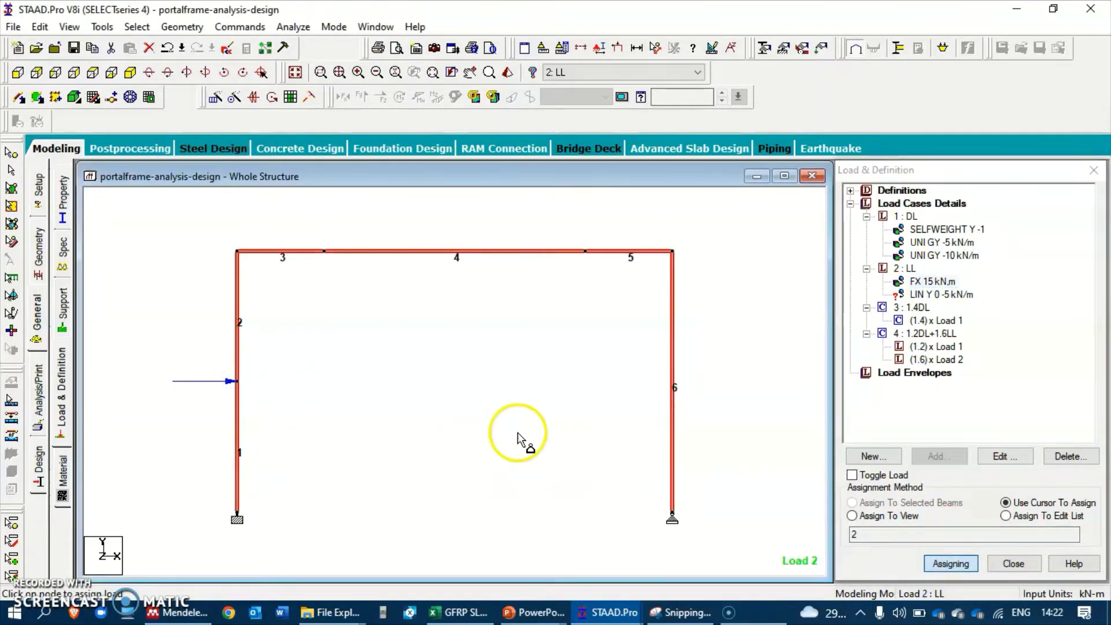
{"action": "left_click", "coordinate": [941, 295]}
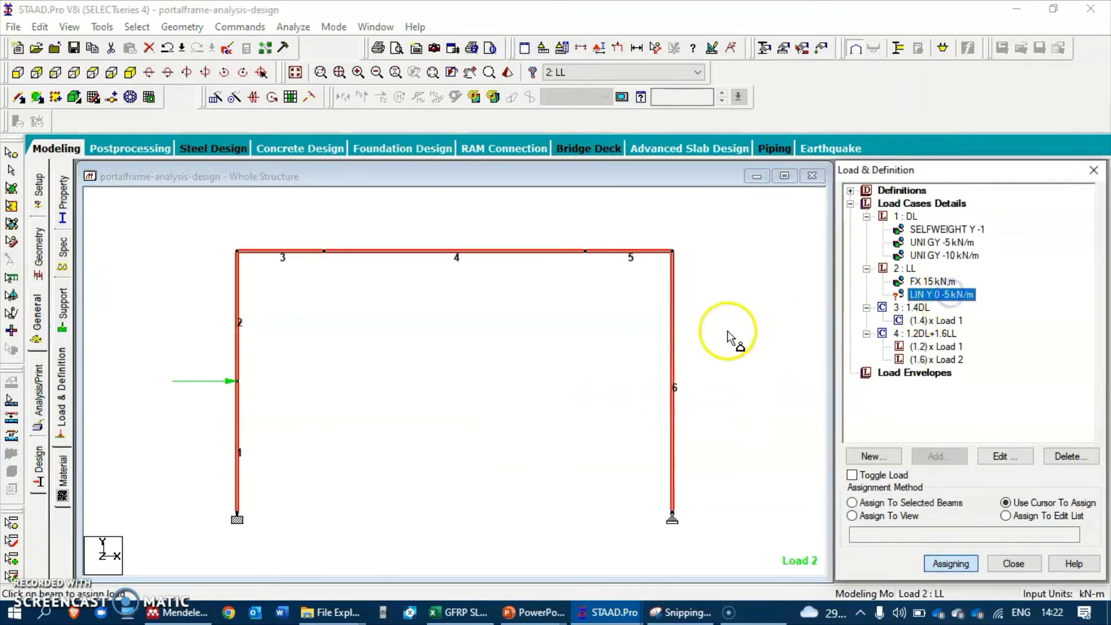
{"action": "left_click", "coordinate": [671, 341]}
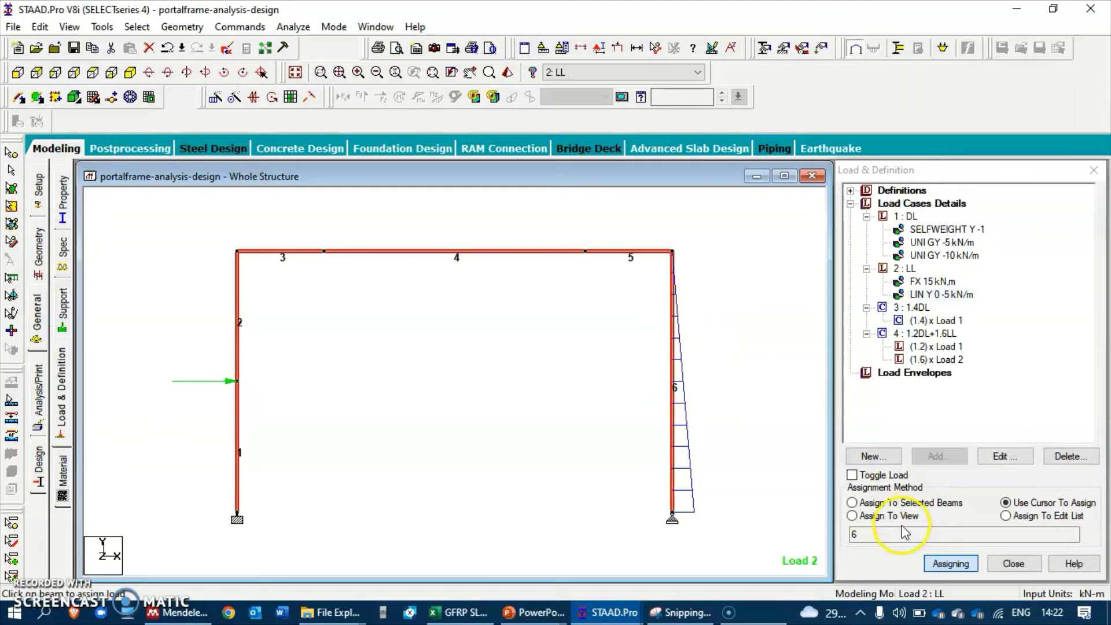
{"action": "left_click", "coordinate": [911, 204]}
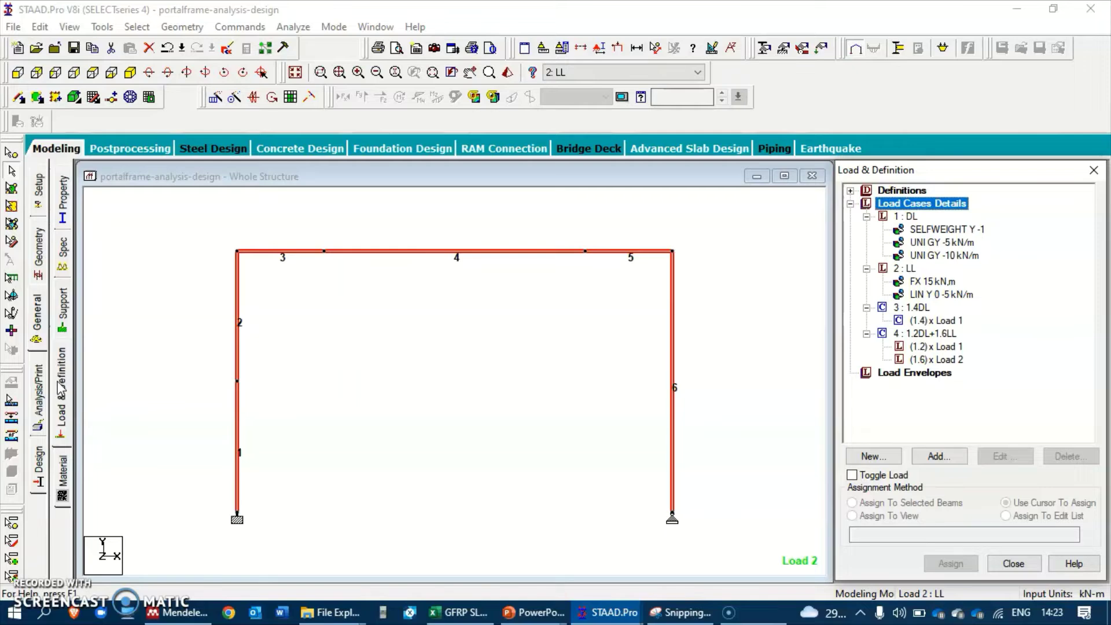
Add a Perform Analysis command with the No Print option.
{"action": "left_click", "coordinate": [237, 27]}
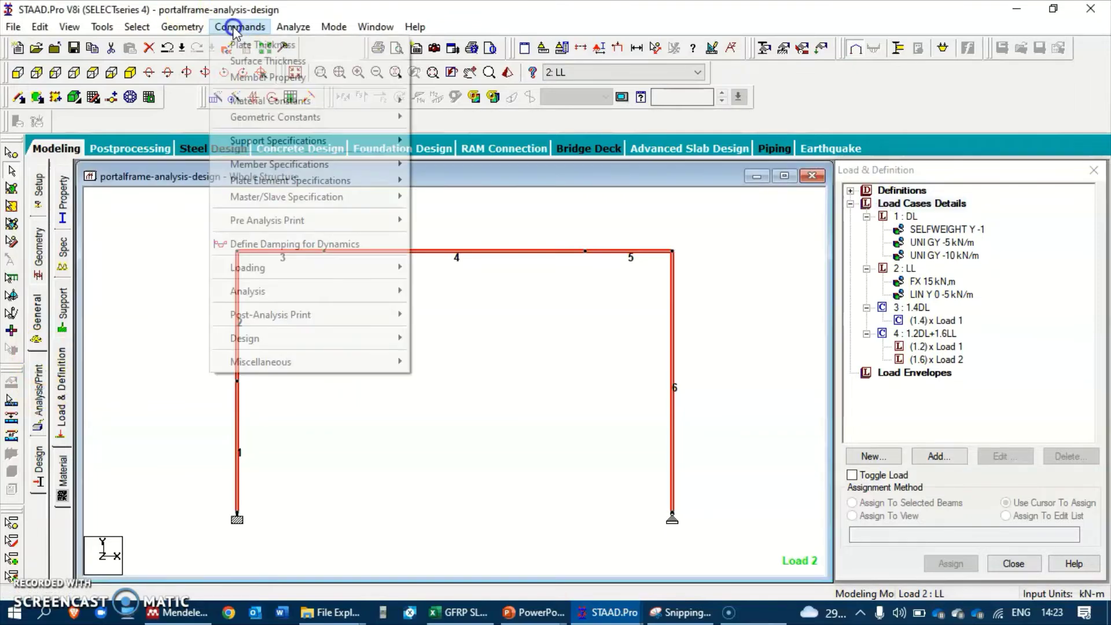
{"action": "left_click", "coordinate": [319, 291]}
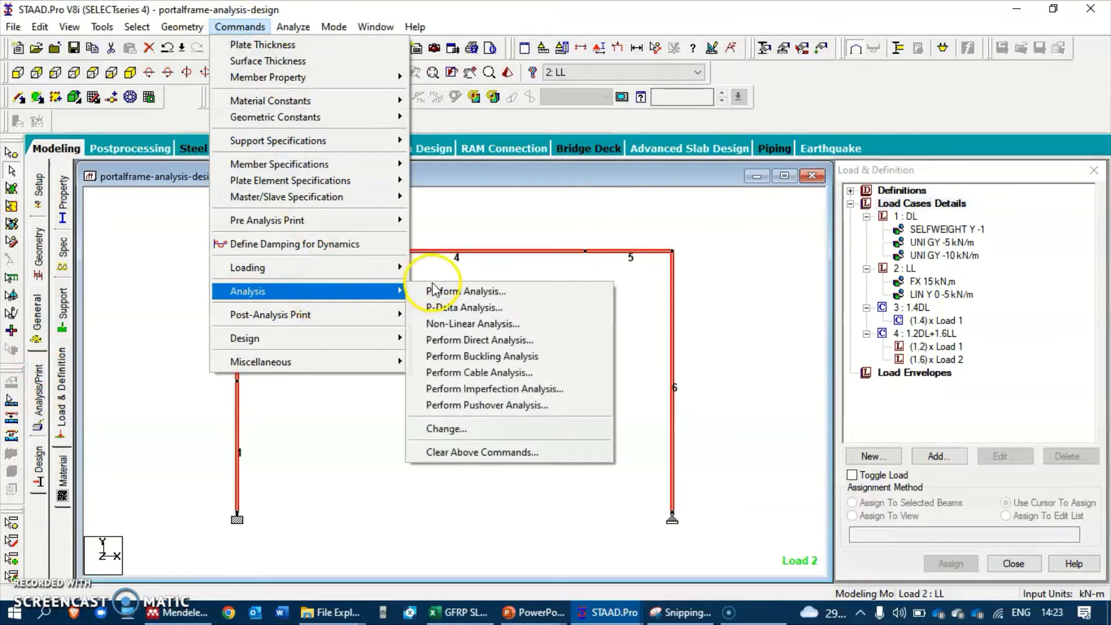
{"action": "left_click", "coordinate": [428, 291]}
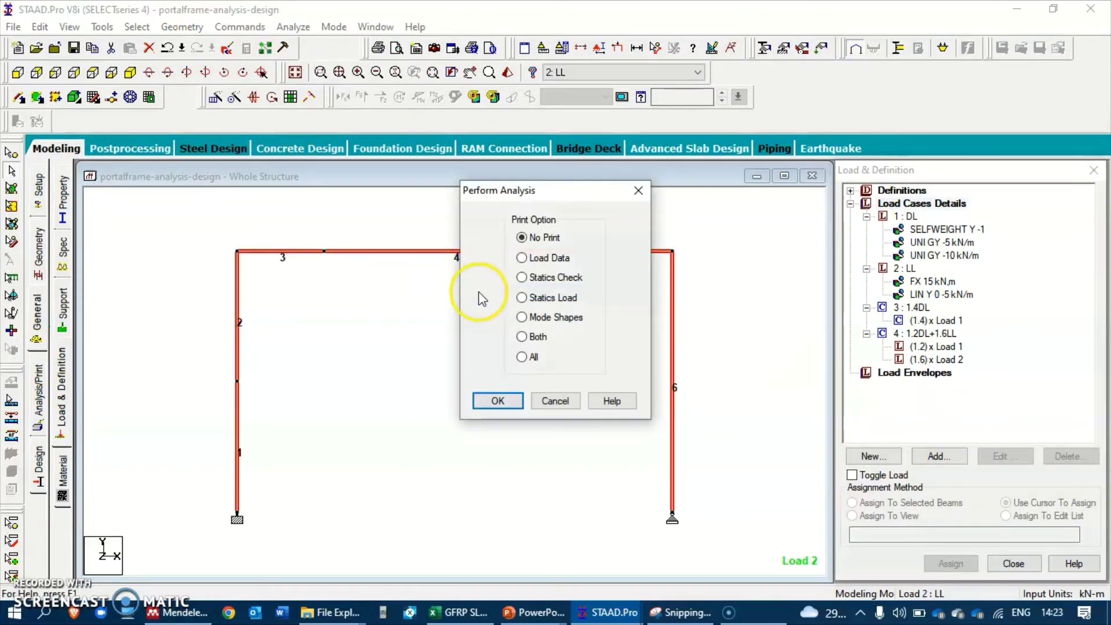
{"action": "left_click", "coordinate": [494, 401]}
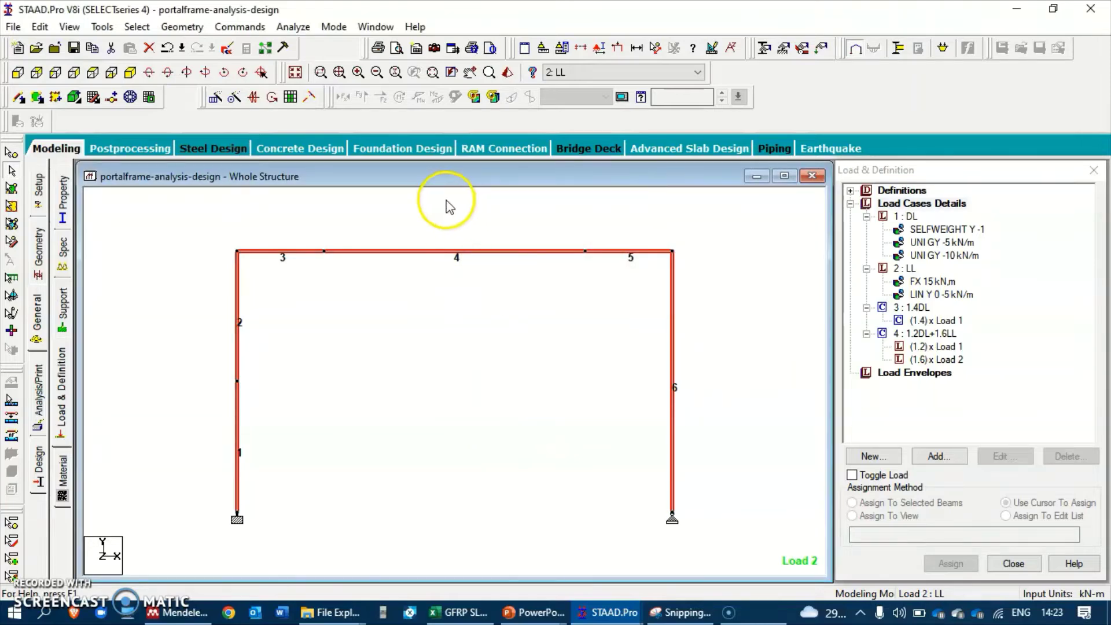
Save the model, run the analysis and enter post-processing mode with all four load cases selected for results.
{"action": "left_click", "coordinate": [292, 27]}
{"action": "left_click", "coordinate": [321, 45]}
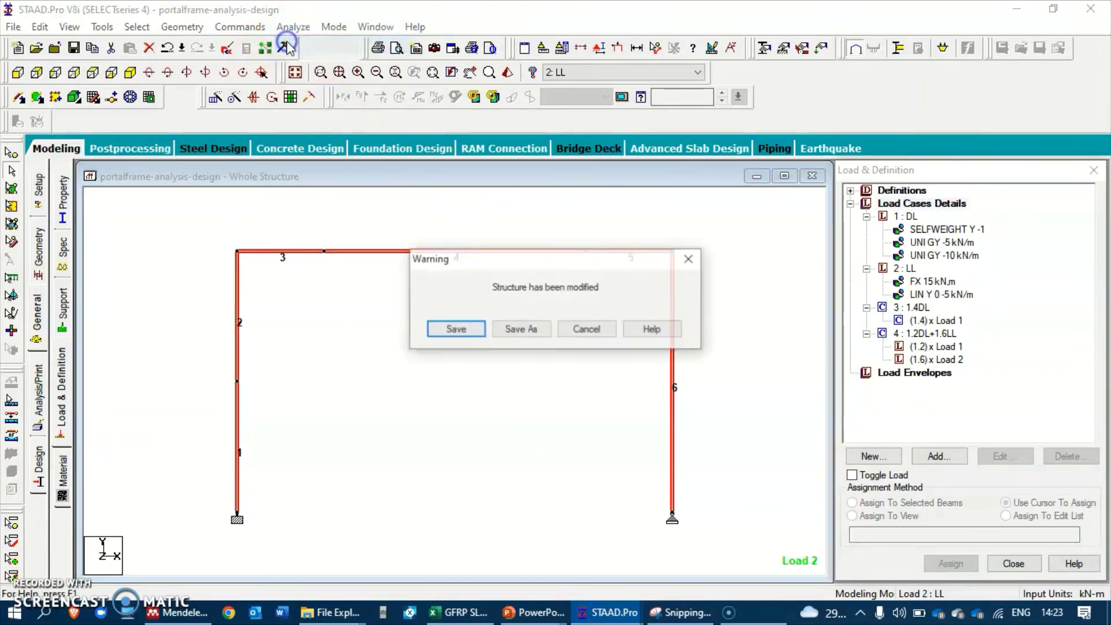
{"action": "left_click", "coordinate": [453, 328]}
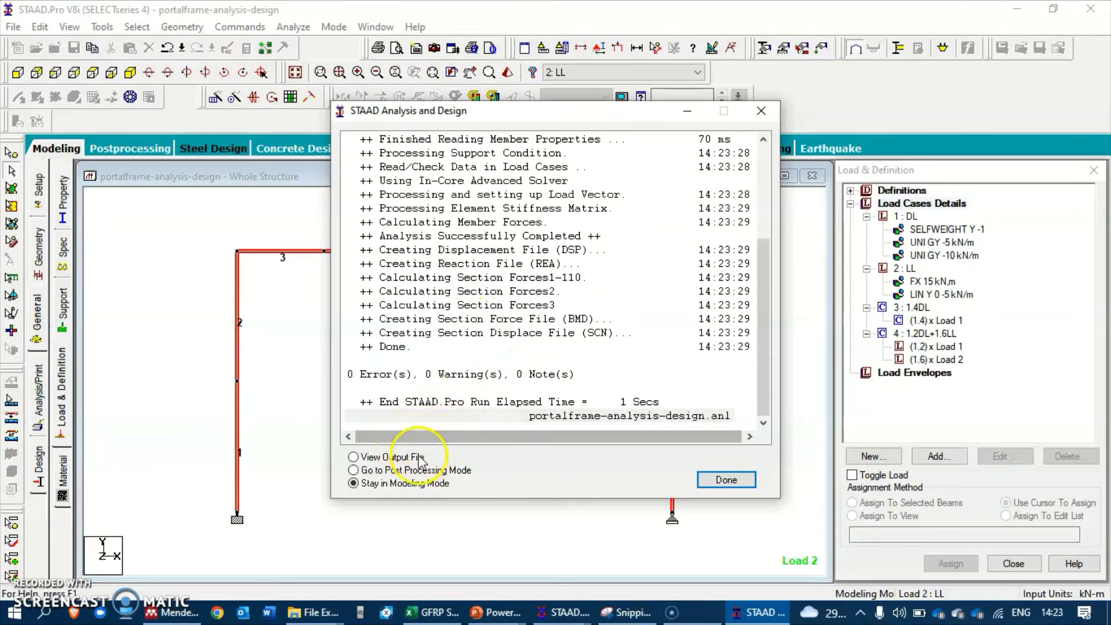
{"action": "left_click", "coordinate": [399, 469]}
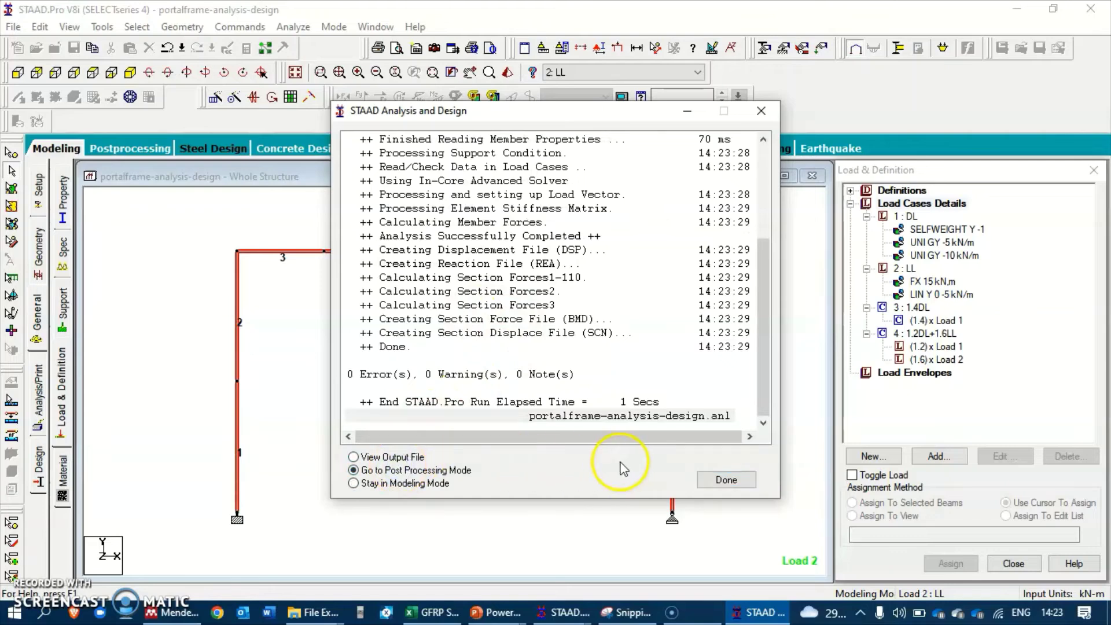
{"action": "left_click", "coordinate": [717, 481]}
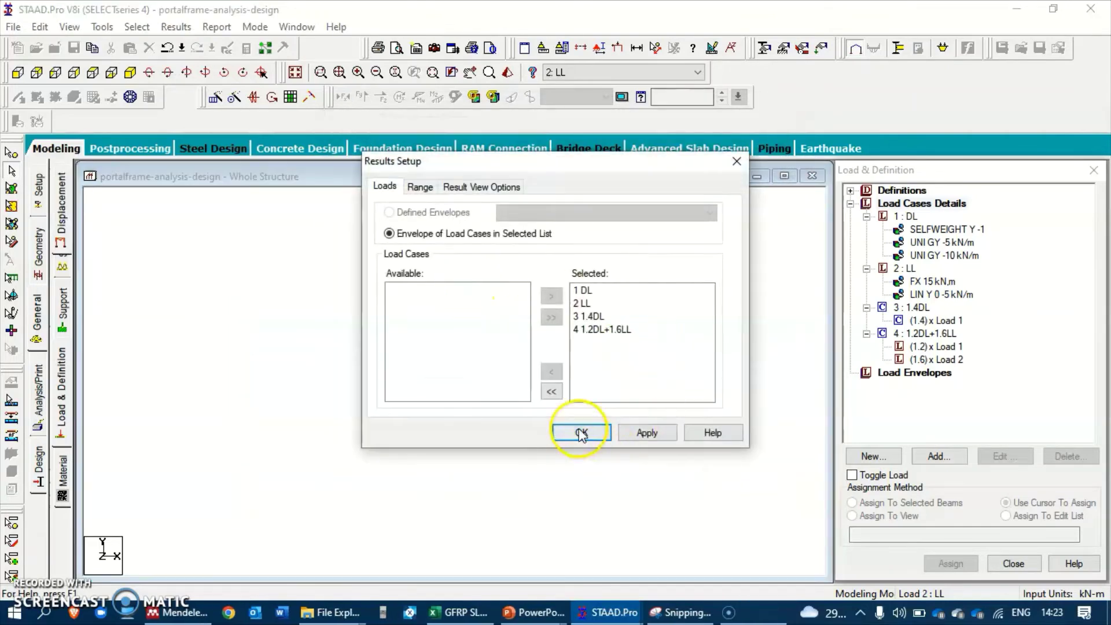
{"action": "left_click", "coordinate": [581, 433]}
Display the Shear Y diagram for load case 2 LL and set its scale to 3 kN per m with changes applied immediately.
{"action": "left_click", "coordinate": [286, 307]}
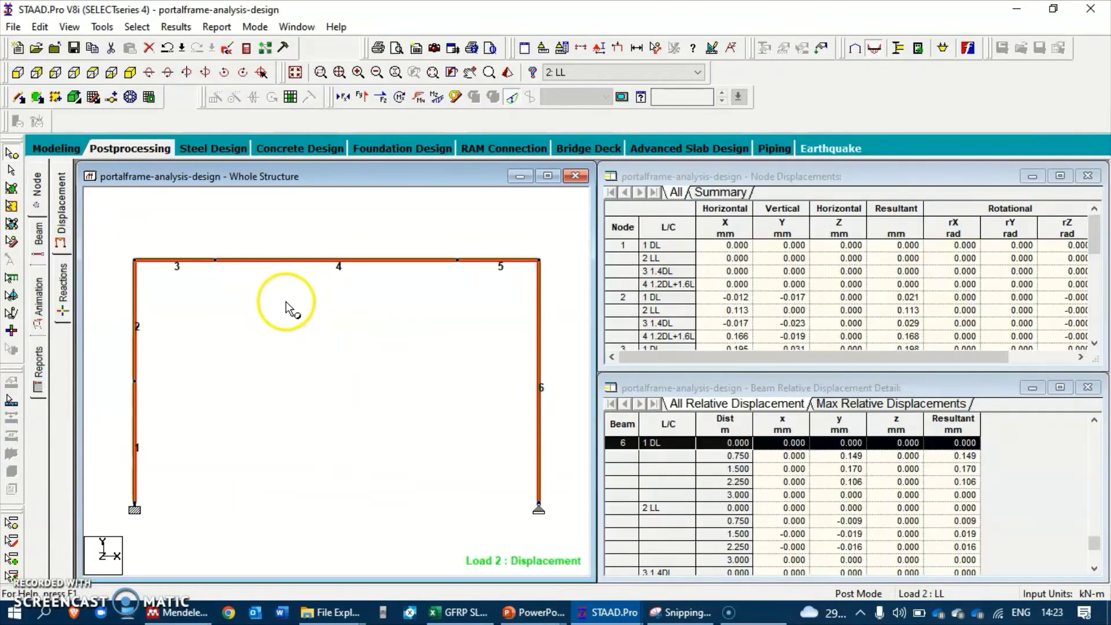
{"action": "left_click", "coordinate": [366, 97]}
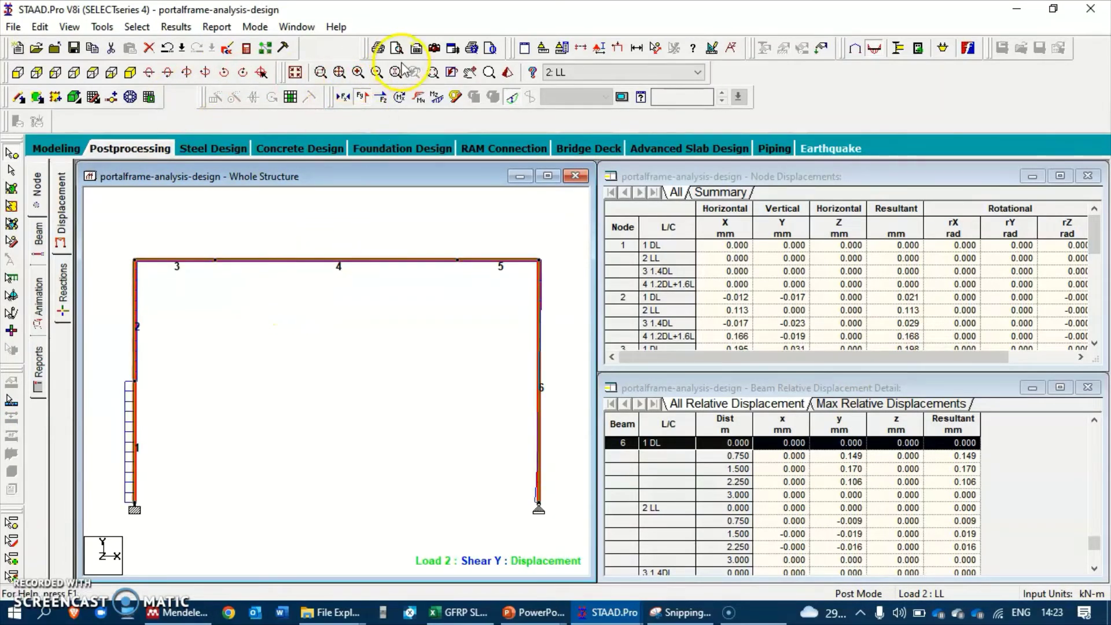
{"action": "left_click", "coordinate": [730, 49]}
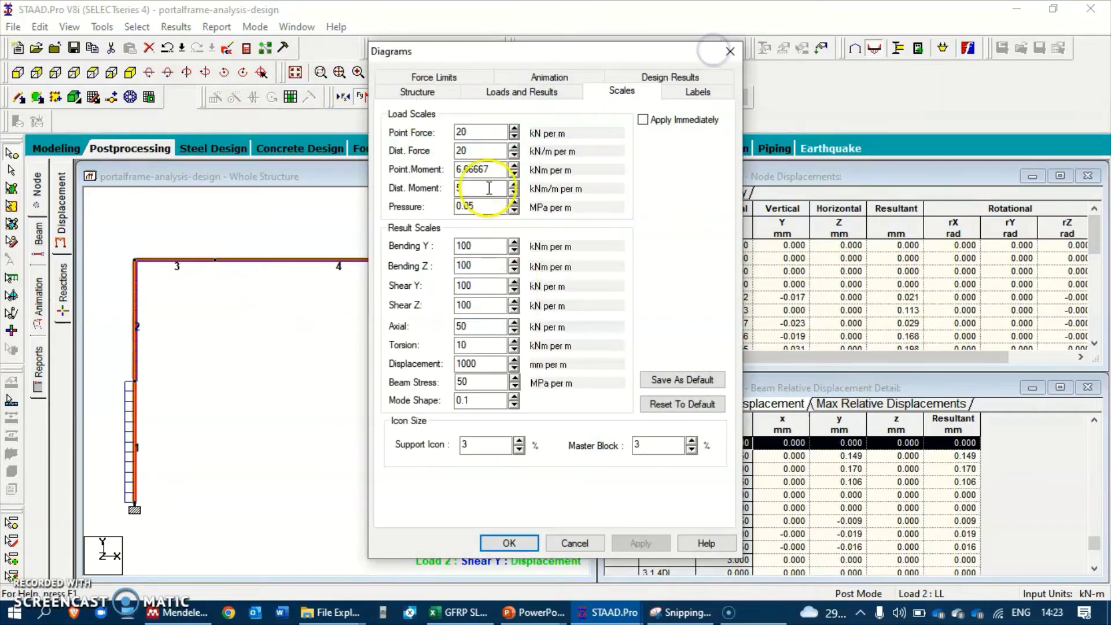
{"action": "left_click_drag", "start_coordinate": [523, 53], "coordinate": [723, 58]}
{"action": "left_click", "coordinate": [915, 121]}
{"action": "left_click", "coordinate": [788, 290]}
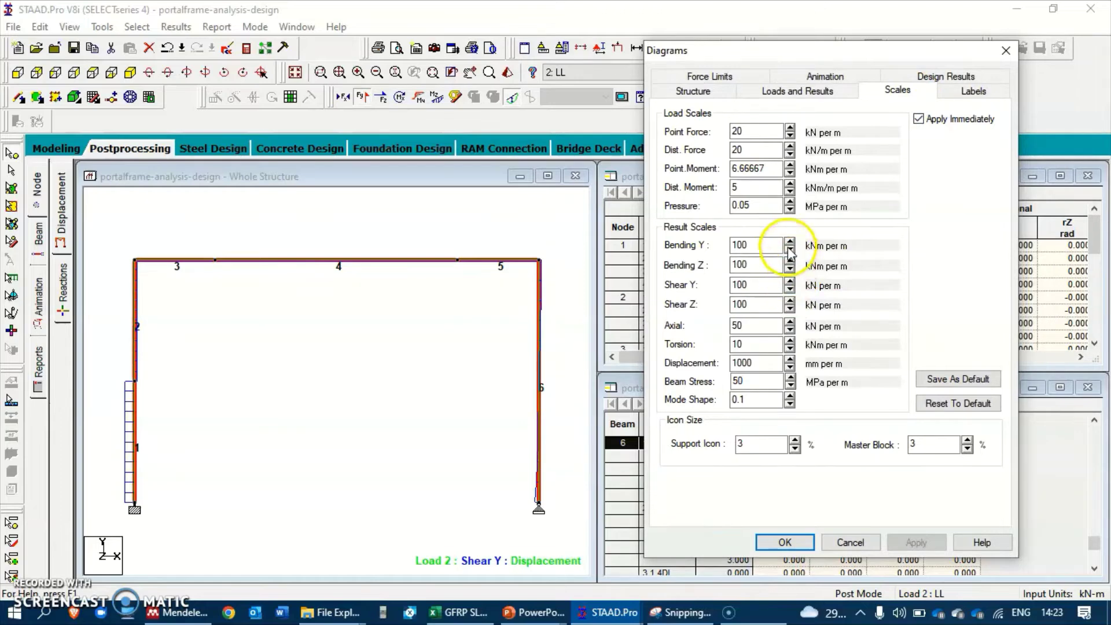
{"action": "left_click", "coordinate": [789, 280]}
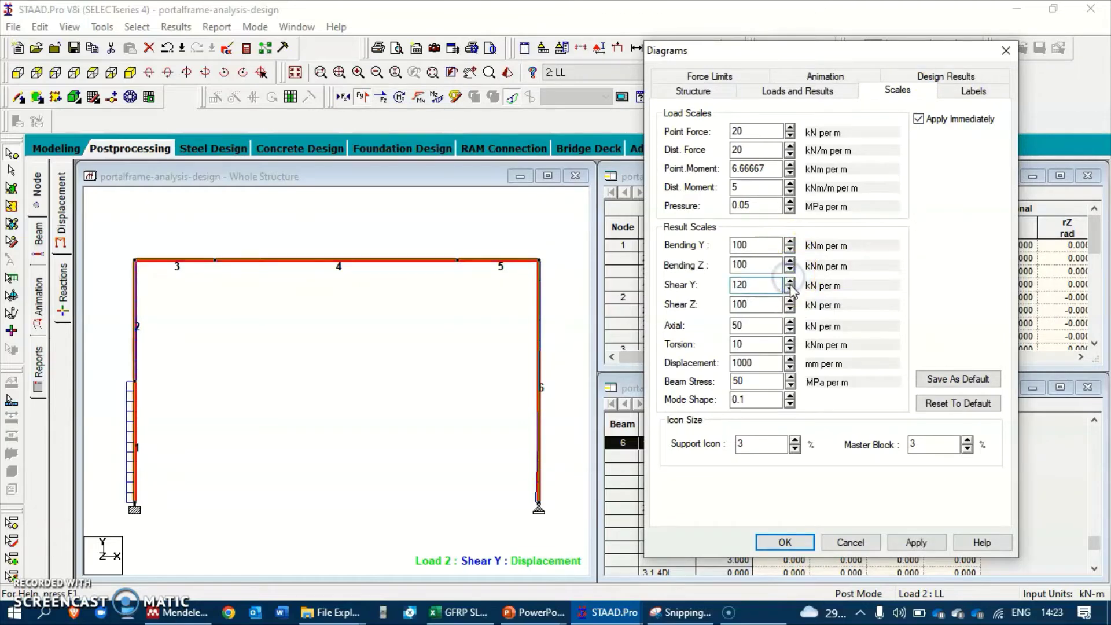
{"action": "key", "text": "Return"}
Display the Bending Z diagram instead of Shear Y and set its scale to 3 kNm per m.
{"action": "left_click", "coordinate": [437, 96]}
{"action": "left_click", "coordinate": [362, 96]}
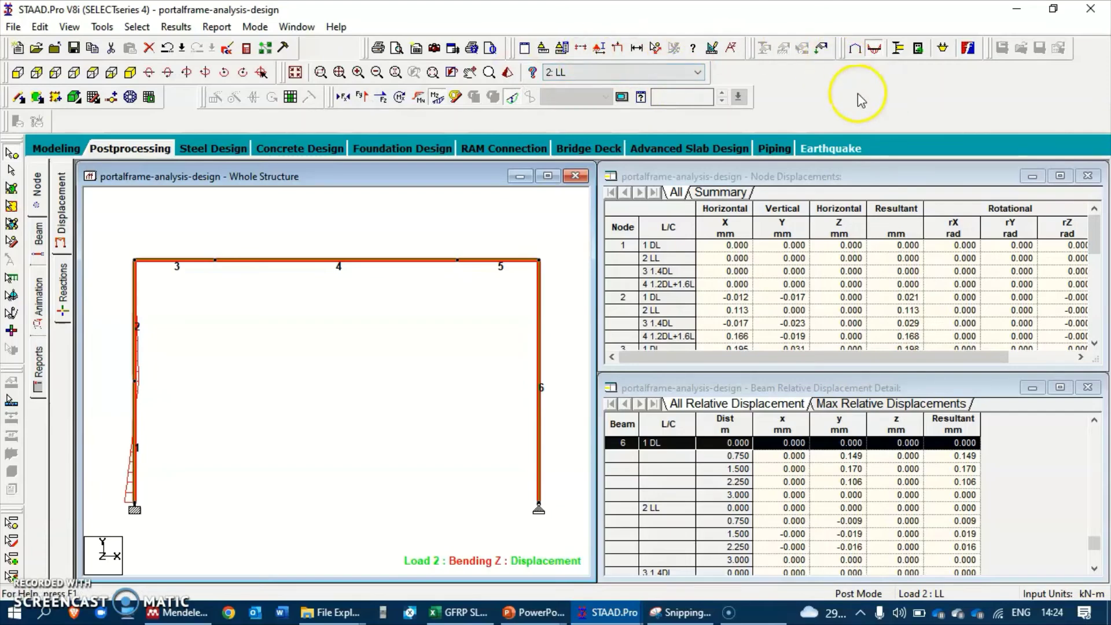
{"action": "left_click", "coordinate": [710, 48]}
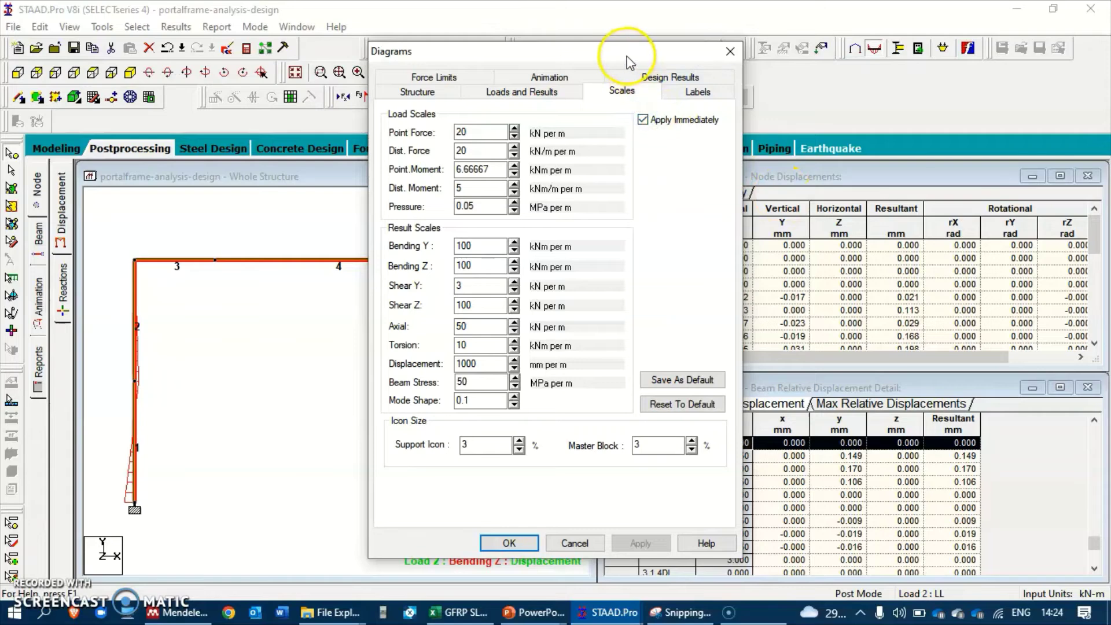
{"action": "left_click_drag", "start_coordinate": [633, 54], "coordinate": [809, 65]}
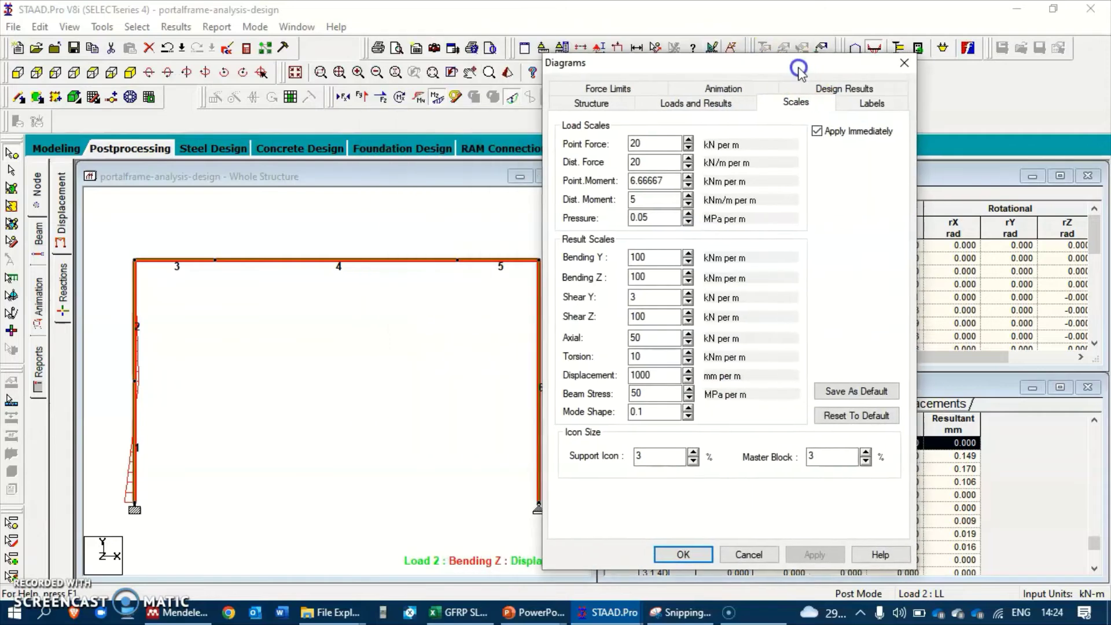
{"action": "left_click", "coordinate": [691, 272]}
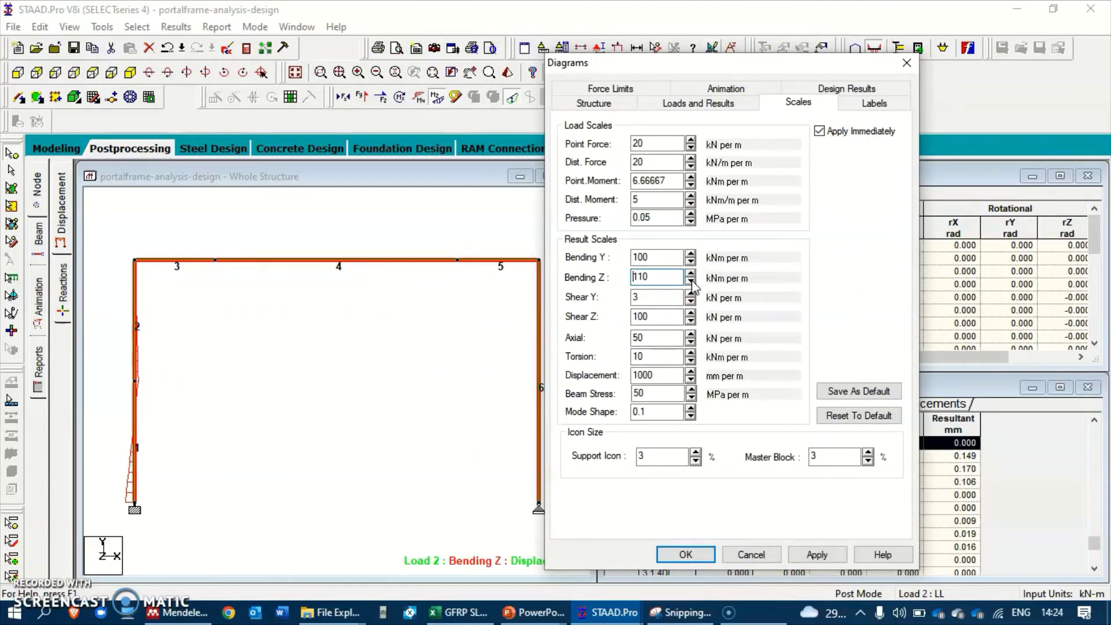
{"action": "left_click", "coordinate": [691, 281]}
{"action": "left_click", "coordinate": [692, 281]}
{"action": "left_click", "coordinate": [692, 282]}
{"action": "left_click", "coordinate": [691, 281]}
{"action": "left_click", "coordinate": [691, 282]}
{"action": "left_click", "coordinate": [691, 281]}
{"action": "left_click", "coordinate": [692, 281]}
{"action": "left_click", "coordinate": [691, 281]}
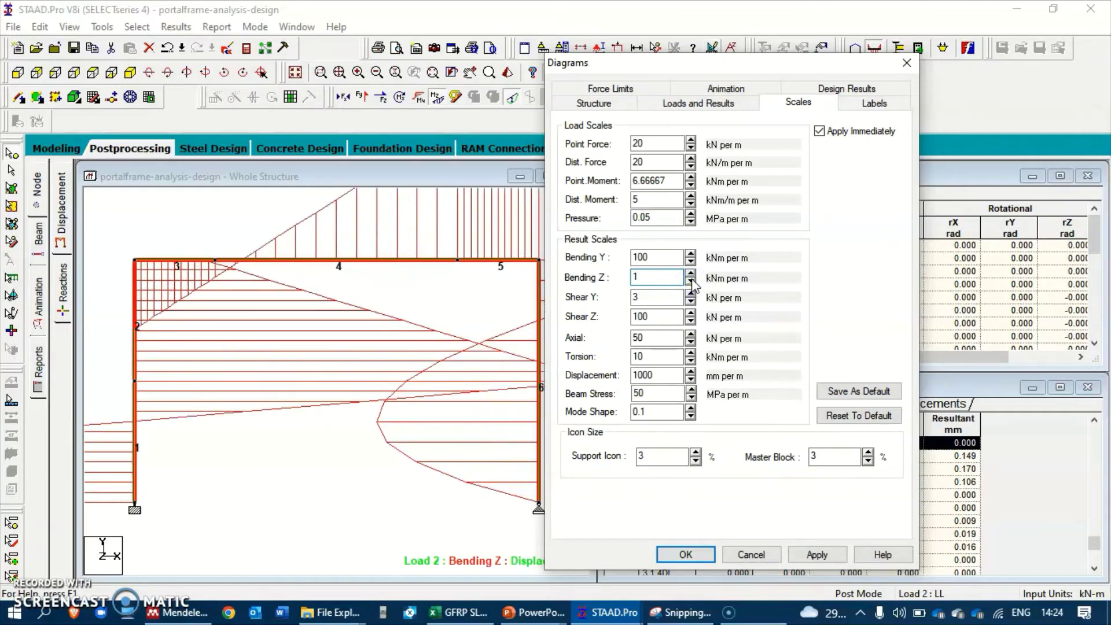
{"action": "left_click", "coordinate": [691, 273]}
{"action": "left_click", "coordinate": [691, 273]}
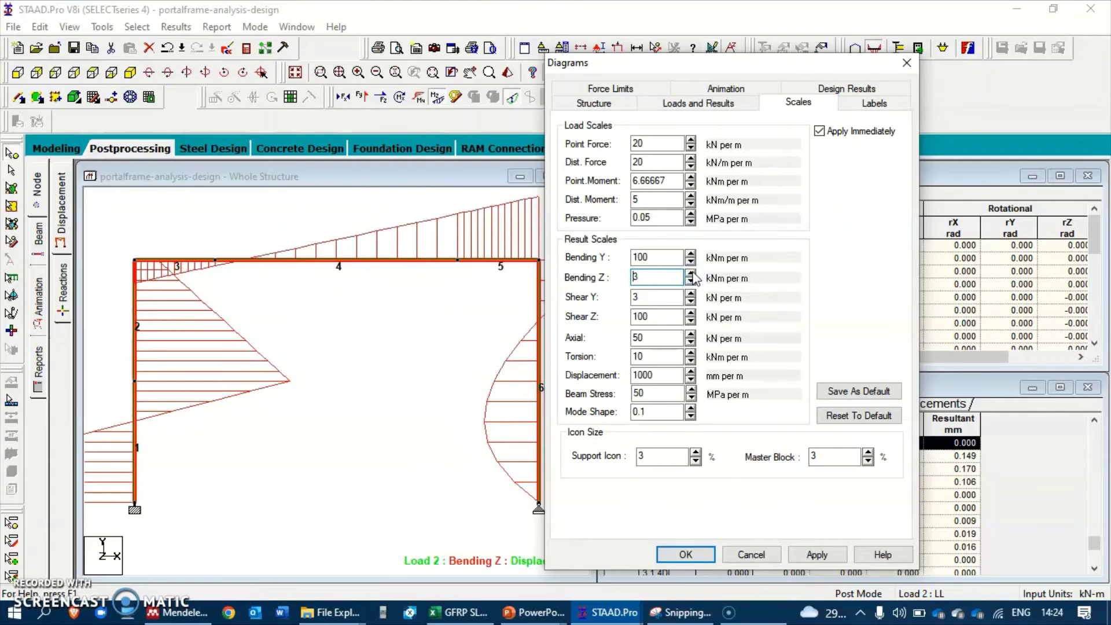
{"action": "left_click", "coordinate": [907, 63]}
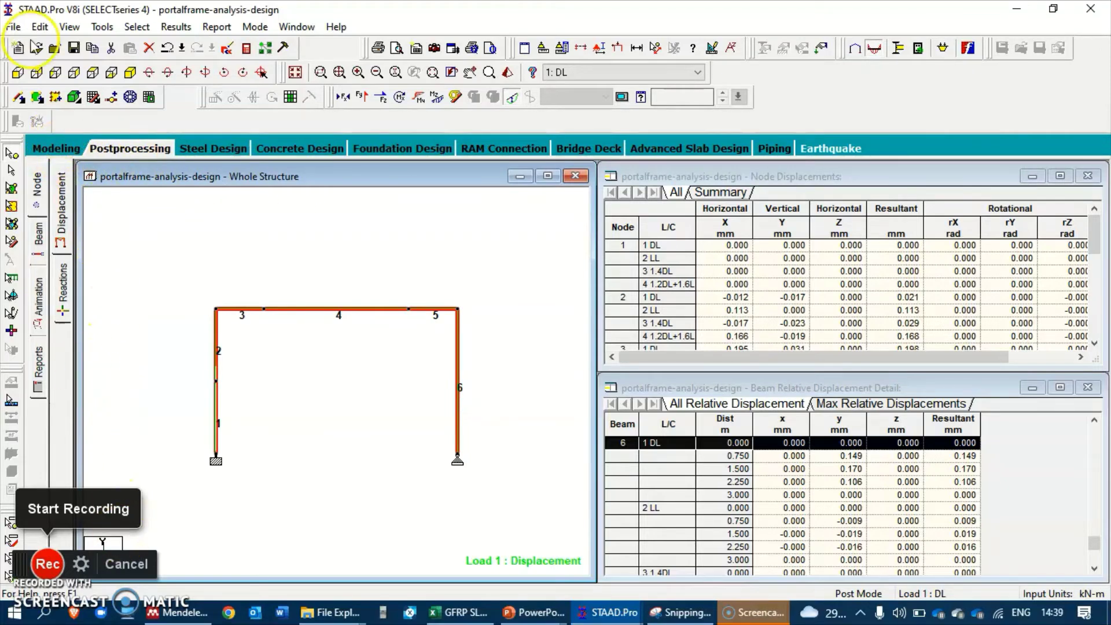
Return to modeling mode and open the concrete design settings, keeping ACI 318 2008 as the current code.
{"action": "left_click", "coordinate": [46, 149]}
{"action": "left_click", "coordinate": [42, 475]}
{"action": "left_click", "coordinate": [63, 234]}
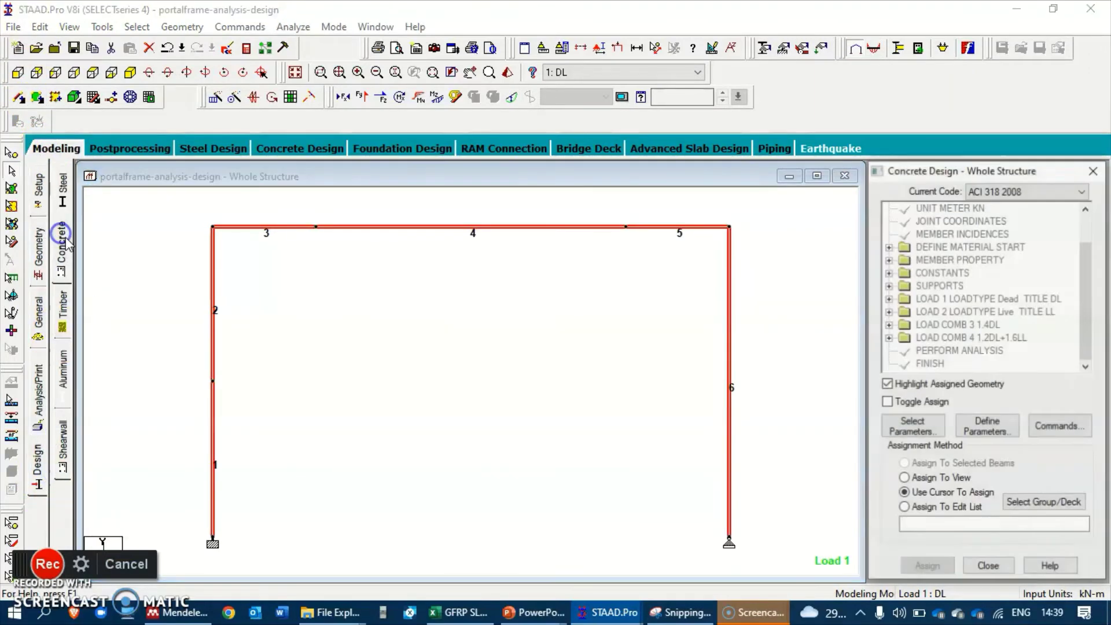
{"action": "left_click", "coordinate": [1043, 193]}
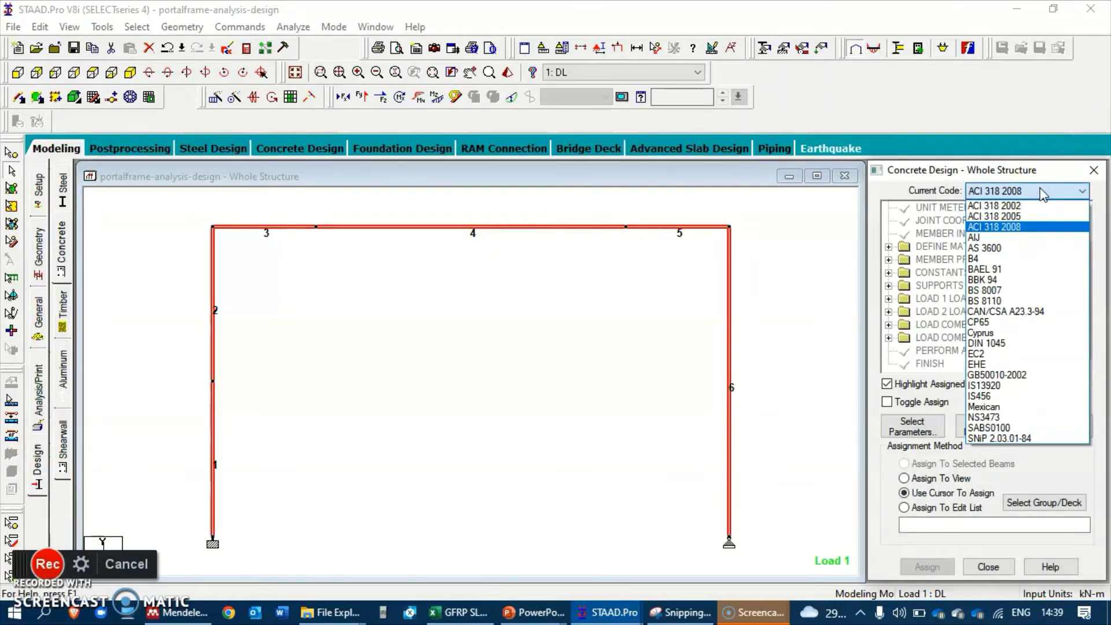
{"action": "left_click", "coordinate": [1042, 193]}
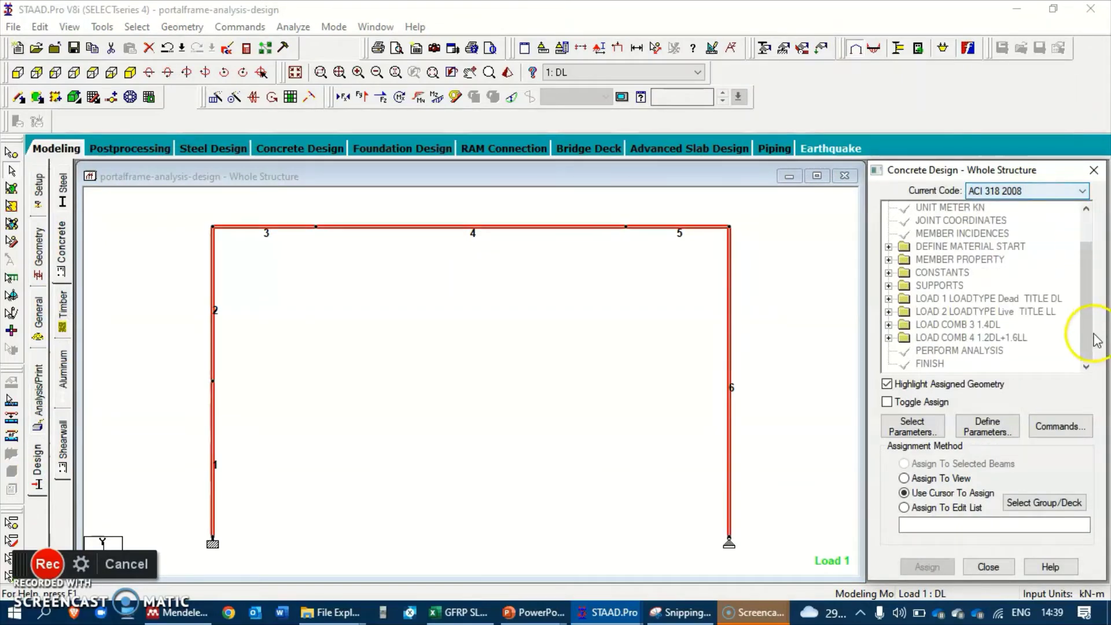
{"action": "left_click", "coordinate": [994, 427]}
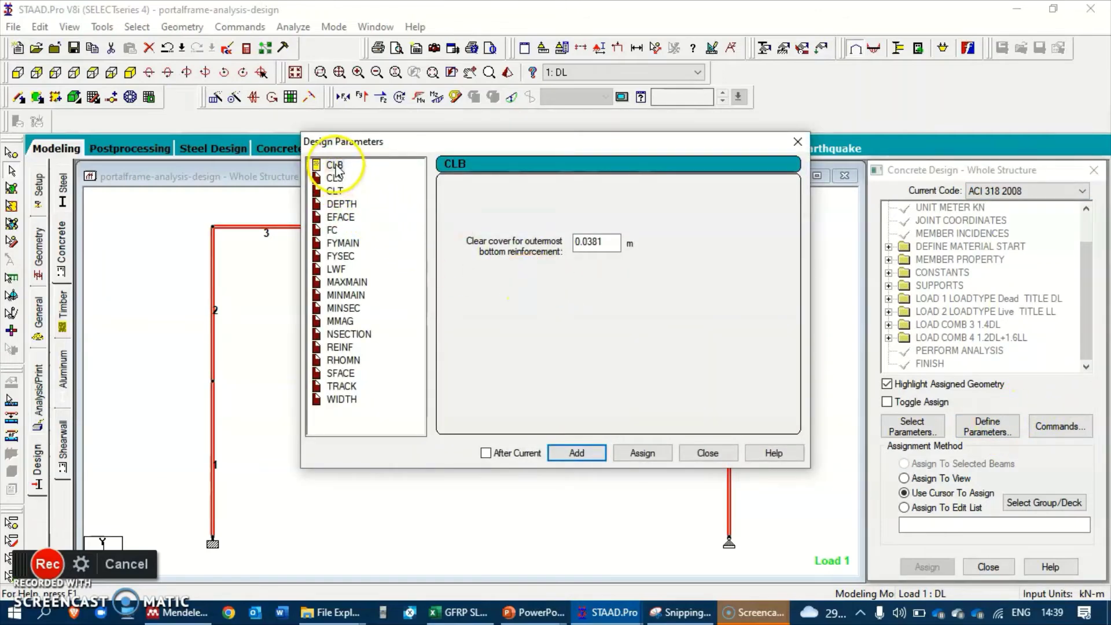
{"action": "left_click_drag", "start_coordinate": [608, 242], "coordinate": [565, 252]}
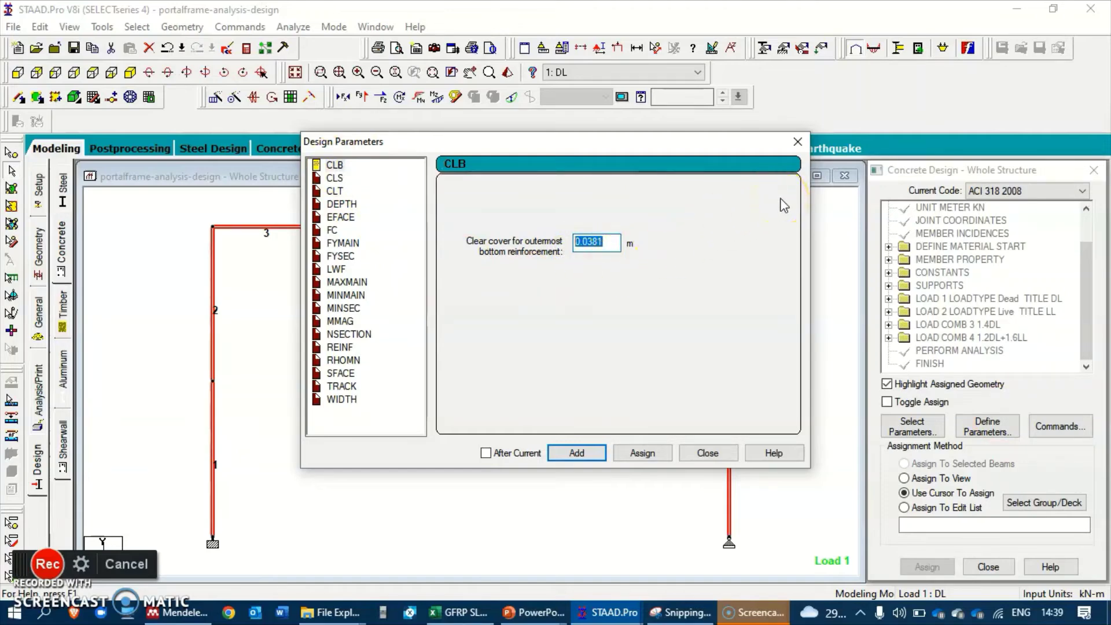
{"action": "left_click", "coordinate": [797, 142]}
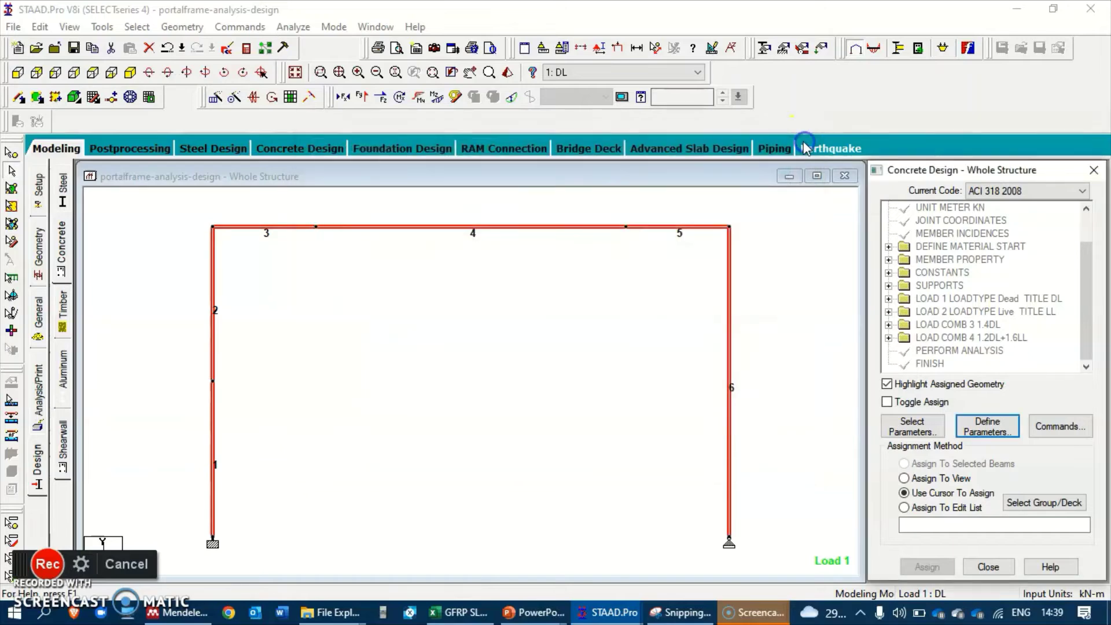
Set the current input units to millimetre for length and Newton for force.
{"action": "left_click", "coordinate": [542, 50]}
{"action": "left_click", "coordinate": [426, 303]}
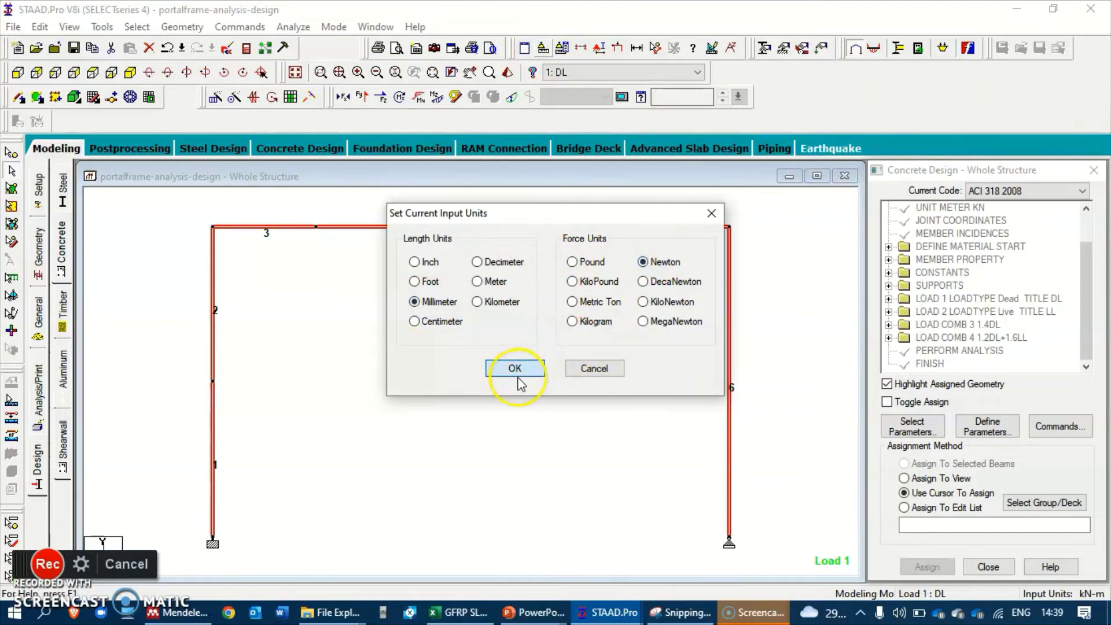
{"action": "left_click", "coordinate": [515, 369]}
Open the parameter definitions and add a CLB clear cover of 50 mm for the outermost bottom reinforcement.
{"action": "left_click", "coordinate": [1011, 434]}
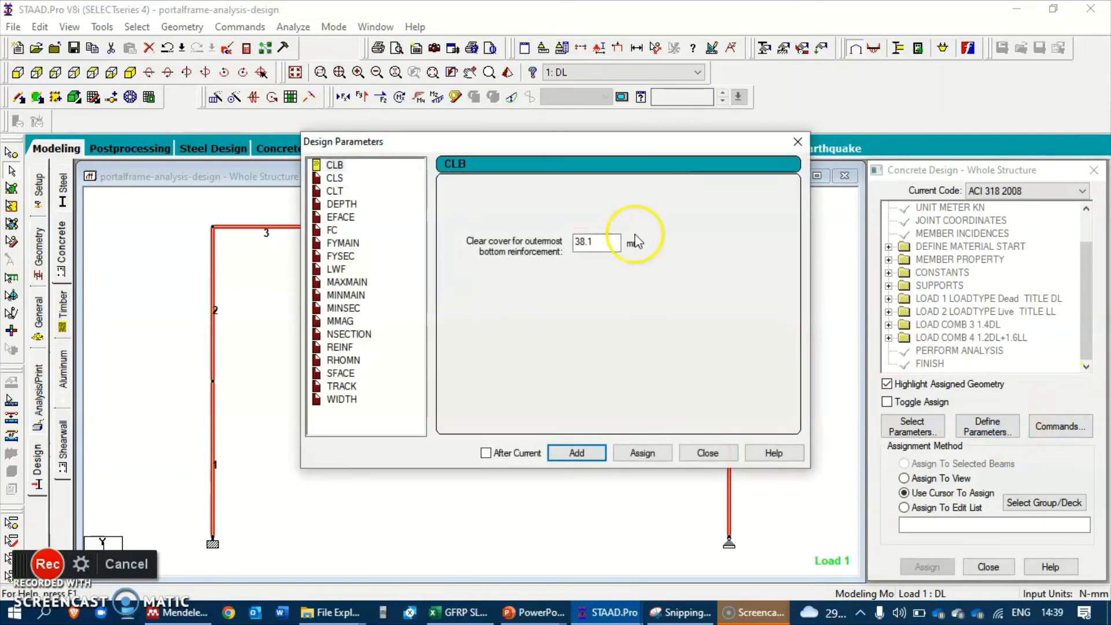
{"action": "left_click_drag", "start_coordinate": [605, 241], "coordinate": [541, 254]}
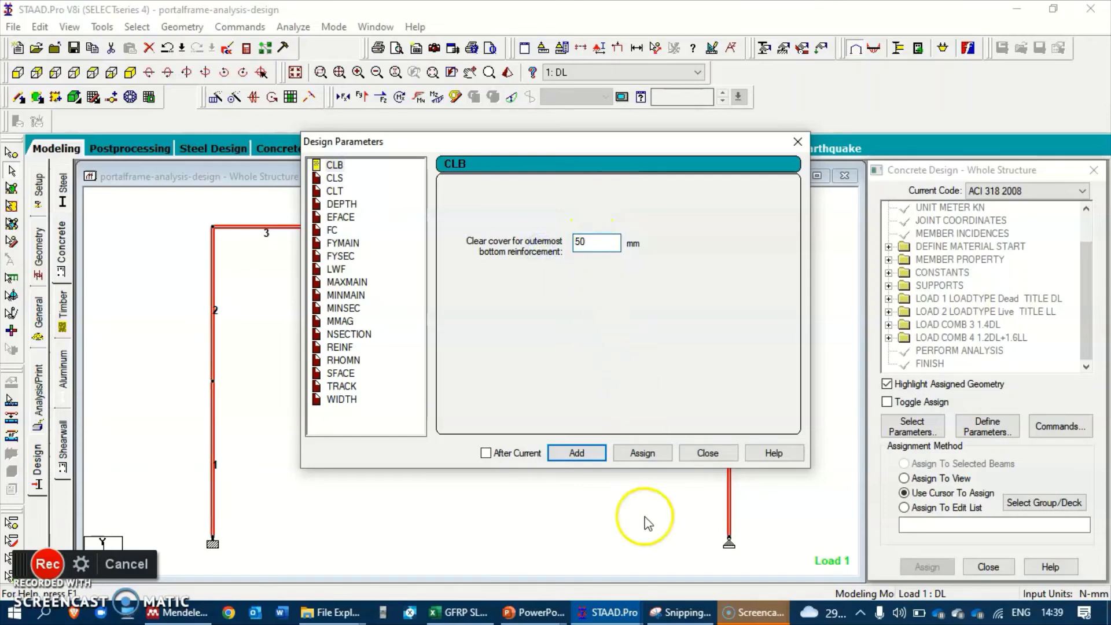
{"action": "left_click", "coordinate": [572, 454]}
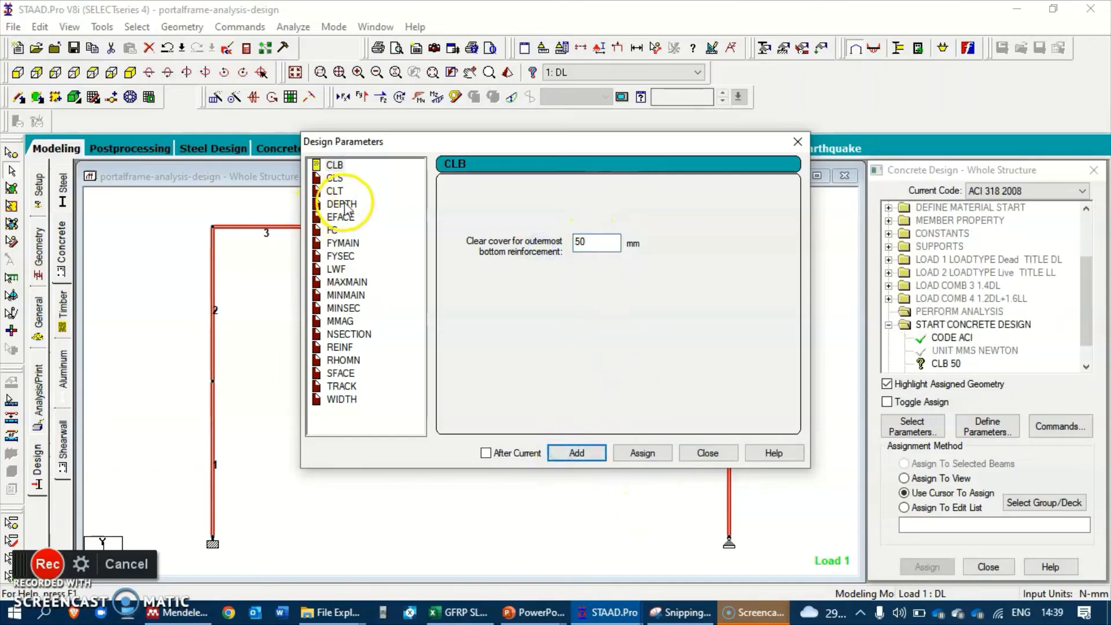
Add yield strengths of 420 N/mm2 for the main reinforcement (FYMAIN) and the secondary steel (FYSEC).
{"action": "left_click", "coordinate": [342, 243]}
{"action": "left_click_drag", "start_coordinate": [610, 241], "coordinate": [530, 271]}
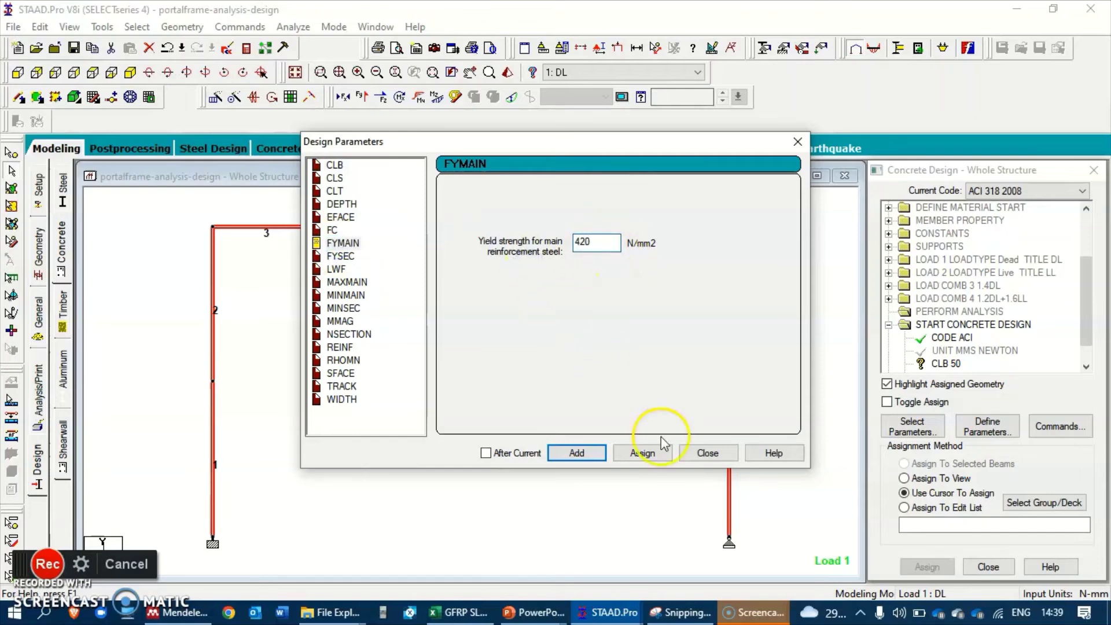
{"action": "left_click", "coordinate": [572, 453]}
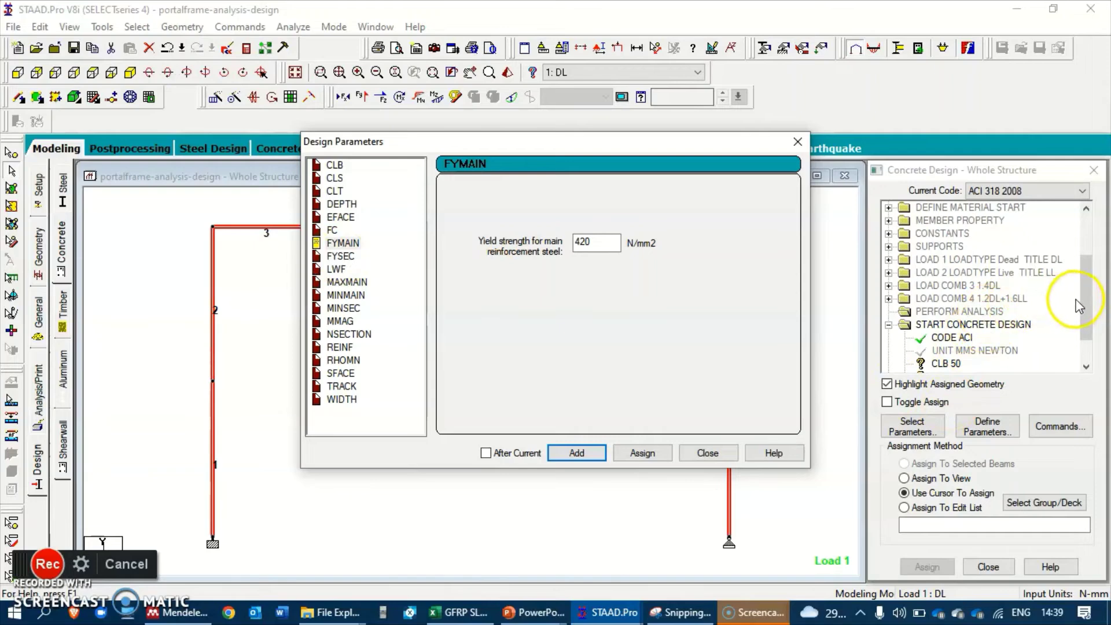
{"action": "left_click", "coordinate": [341, 256]}
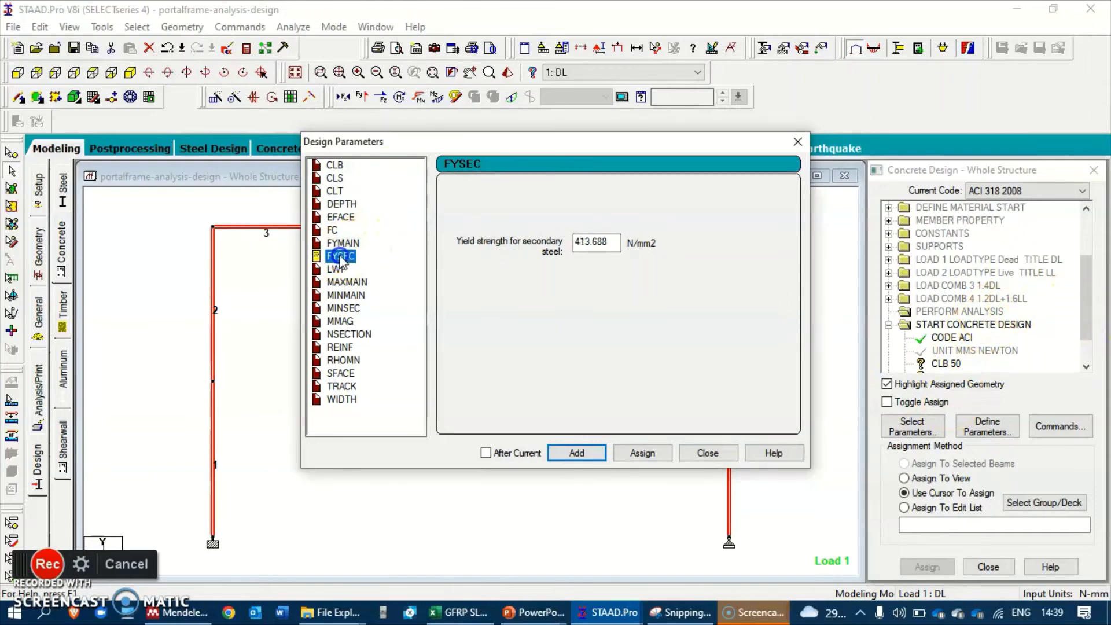
{"action": "double_click", "coordinate": [586, 242]}
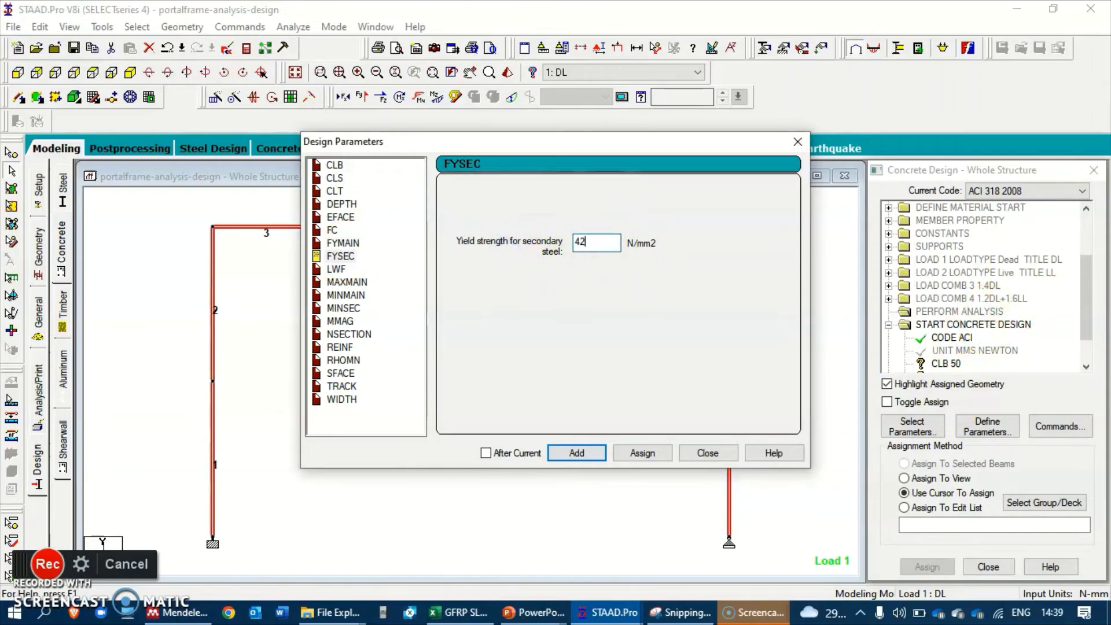
{"action": "left_click", "coordinate": [577, 453]}
Check the maximum bar diameter on the Example #1 slide in PowerPoint and add a MAXMAIN bar size of 20.
{"action": "left_click", "coordinate": [346, 282]}
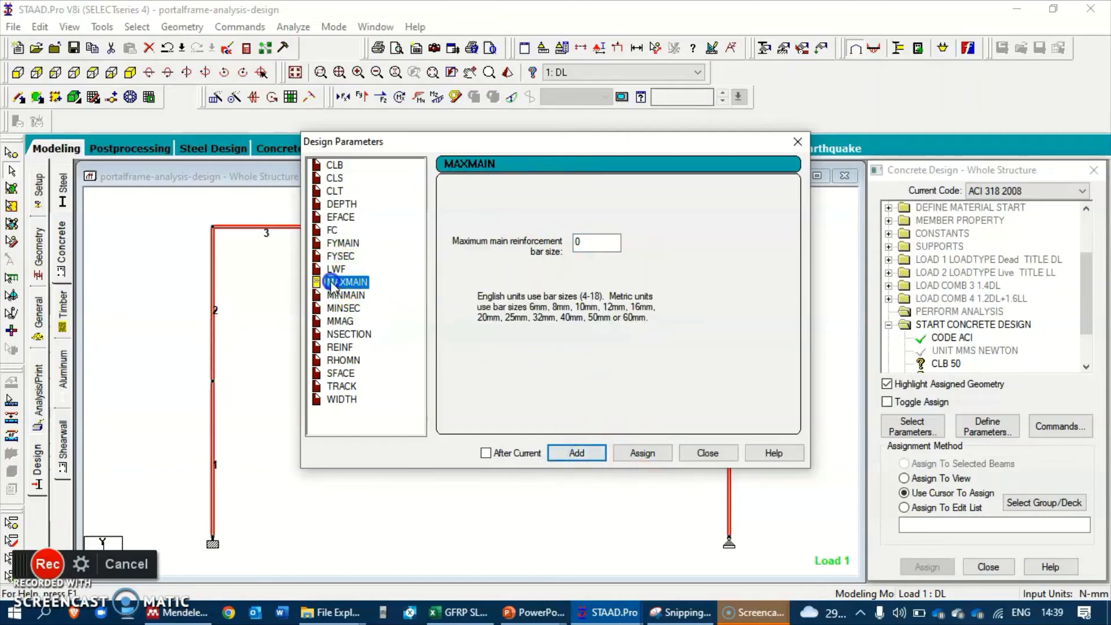
{"action": "double_click", "coordinate": [599, 241]}
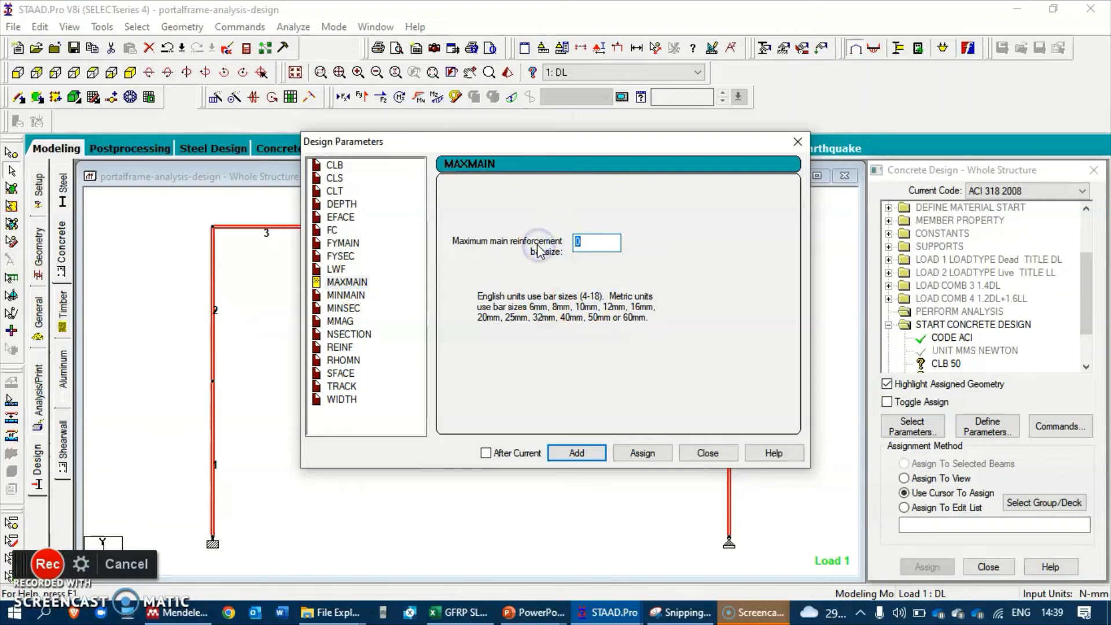
{"action": "key", "text": "alt+Tab"}
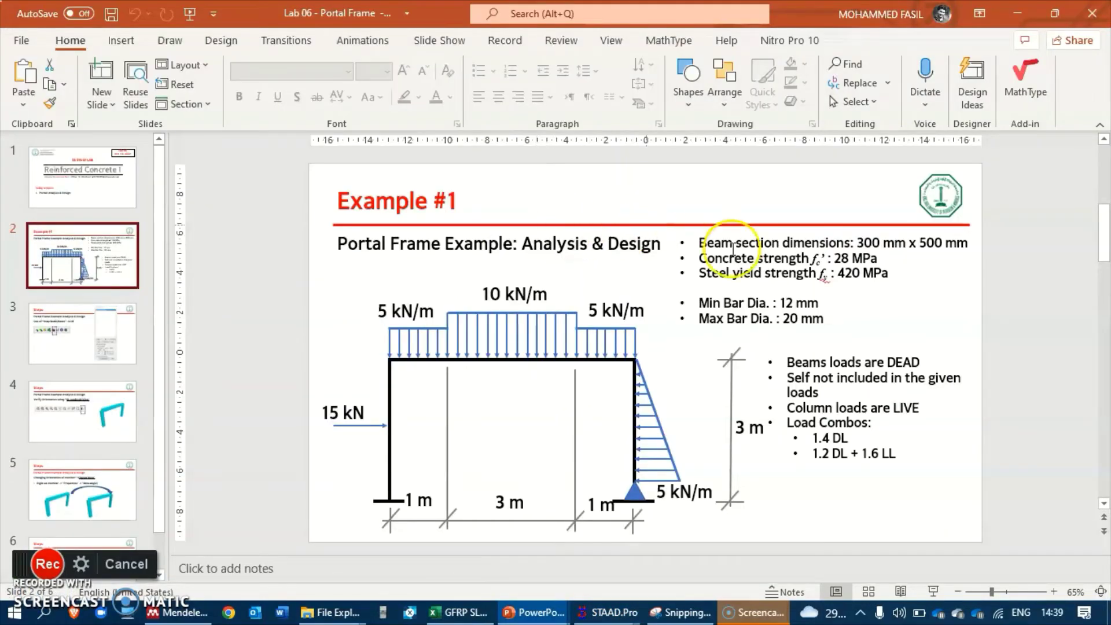
{"action": "key", "text": "alt+Tab"}
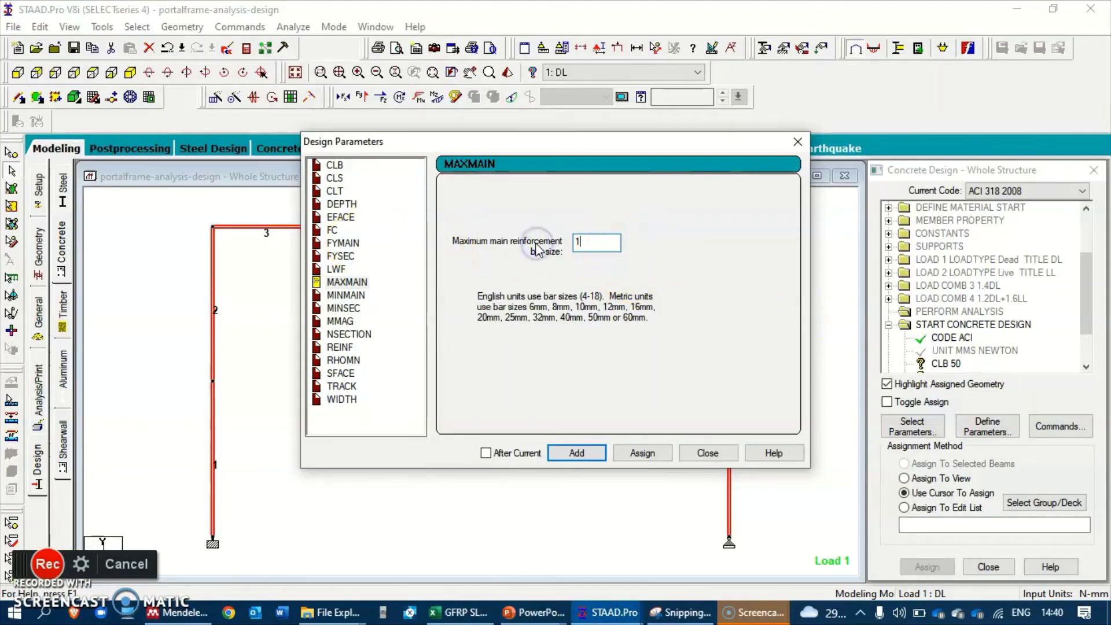
{"action": "left_click", "coordinate": [572, 457]}
Check the minimum bar diameter on the PowerPoint slide, add a MINMAIN bar size of 12, and close the parameter definitions.
{"action": "left_click", "coordinate": [346, 295]}
{"action": "left_click", "coordinate": [606, 244]}
{"action": "key", "text": "alt+Tab"}
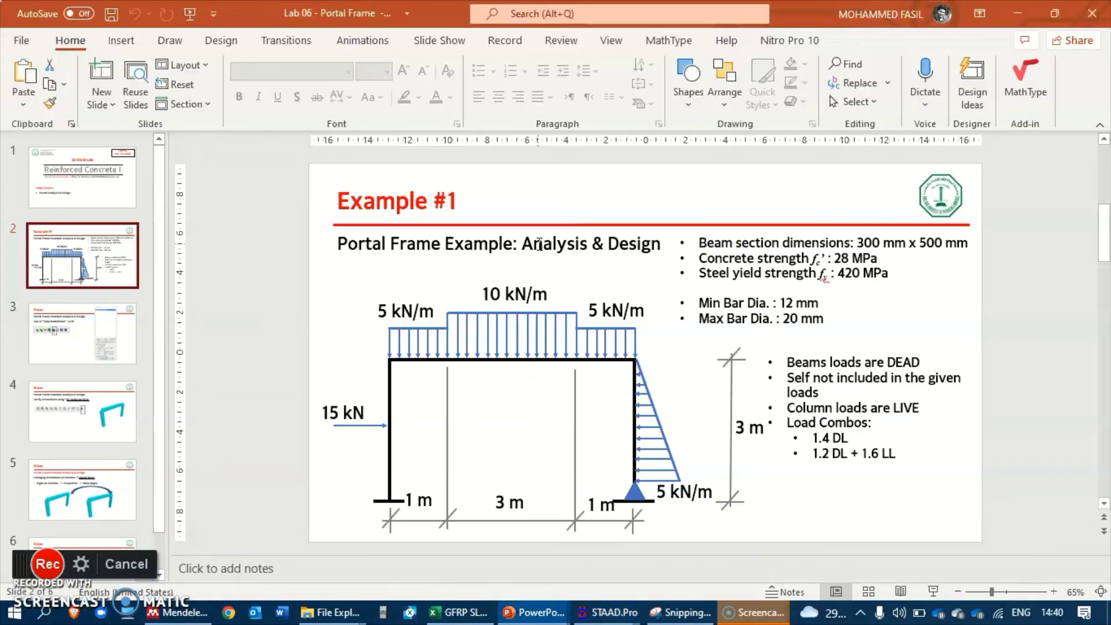
{"action": "key", "text": "alt+Tab"}
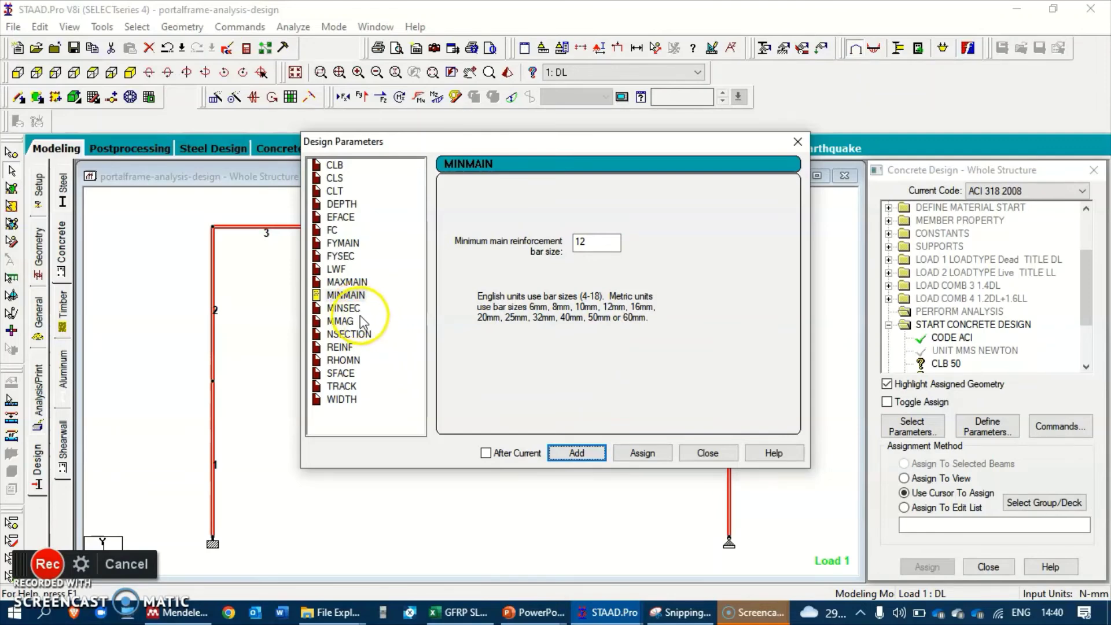
{"action": "left_click", "coordinate": [345, 308]}
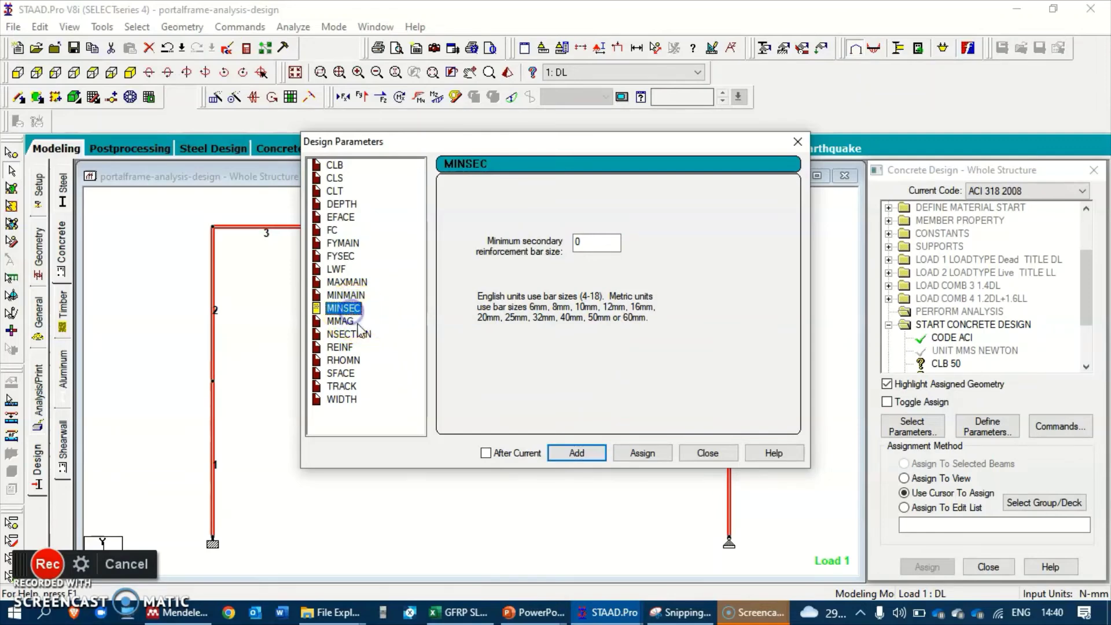
{"action": "left_click", "coordinate": [691, 457]}
Assign the CLB 50 cover parameter to all members in the view.
{"action": "left_click_drag", "start_coordinate": [1086, 287], "coordinate": [1084, 321]}
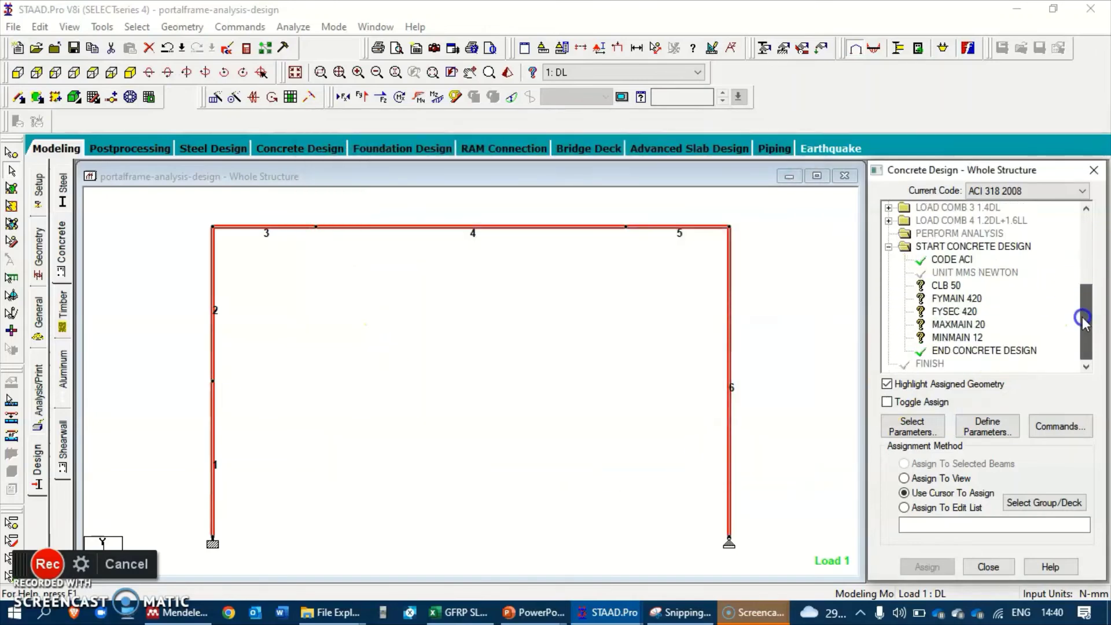
{"action": "left_click", "coordinate": [946, 285]}
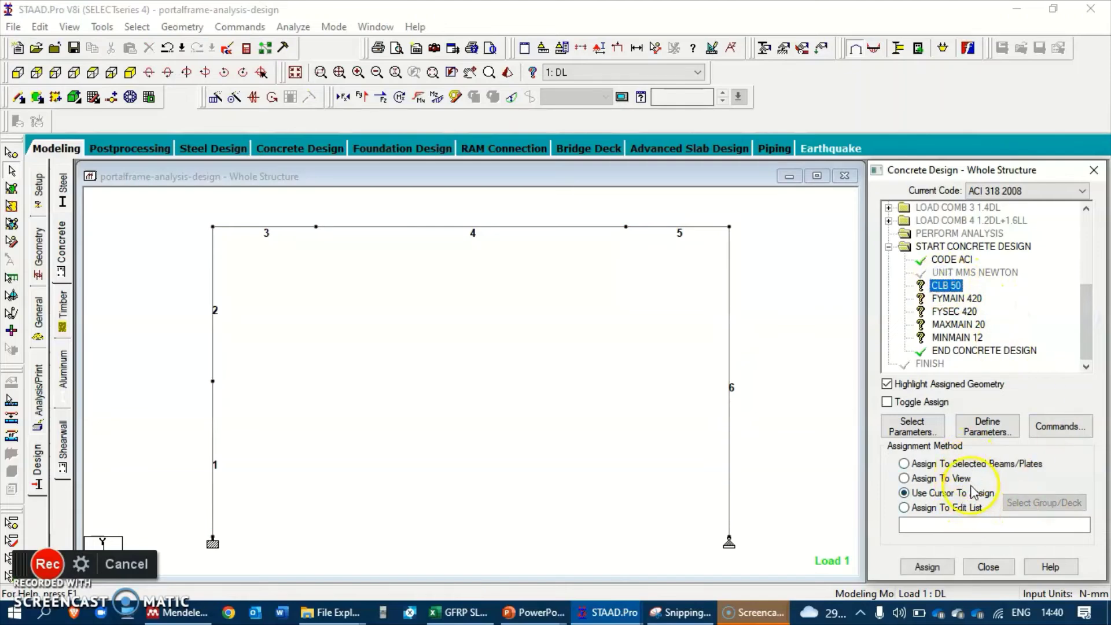
{"action": "left_click", "coordinate": [931, 478]}
{"action": "left_click", "coordinate": [926, 567]}
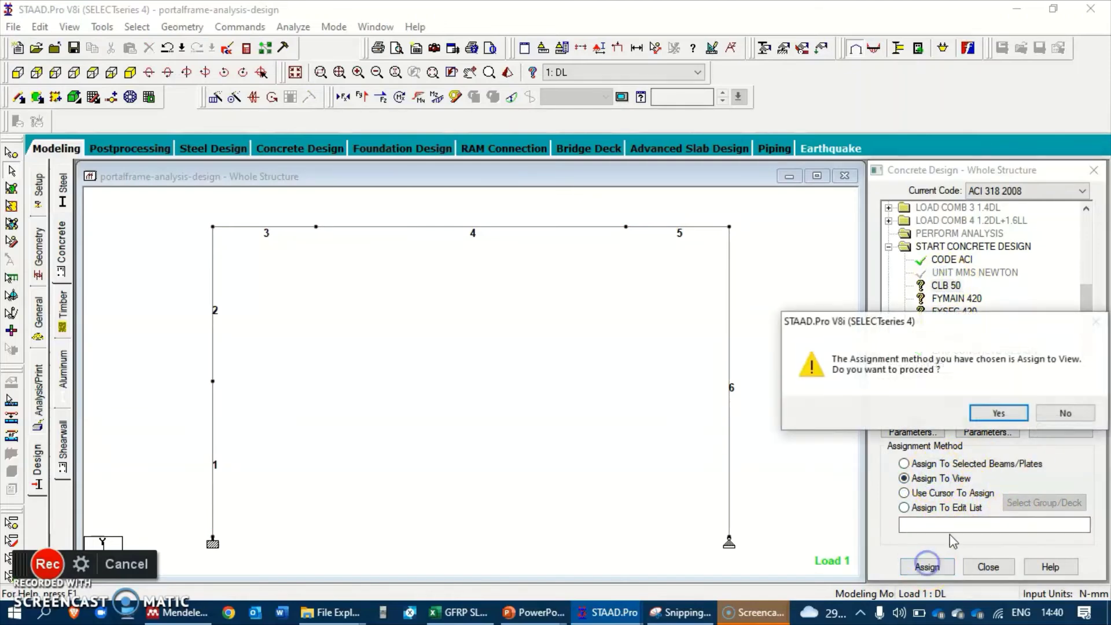
{"action": "left_click", "coordinate": [1000, 415]}
Assign the FYMAIN 420 and FYSEC 420 yield strength parameters to all members in the view.
{"action": "left_click", "coordinate": [956, 298]}
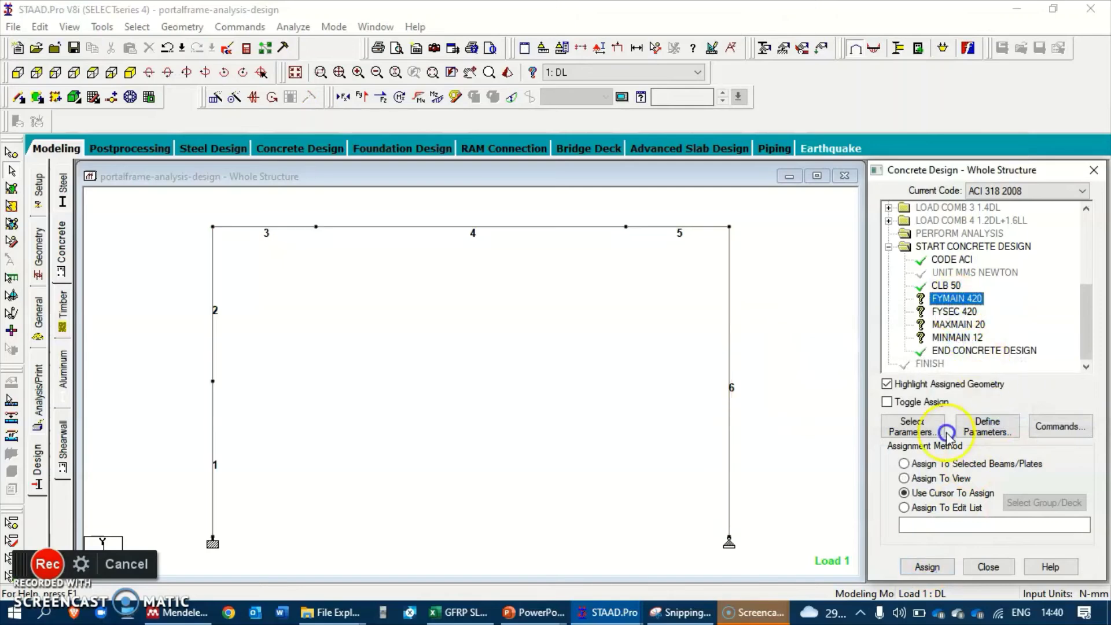
{"action": "left_click", "coordinate": [926, 566]}
{"action": "left_click", "coordinate": [926, 479]}
{"action": "left_click", "coordinate": [926, 567]}
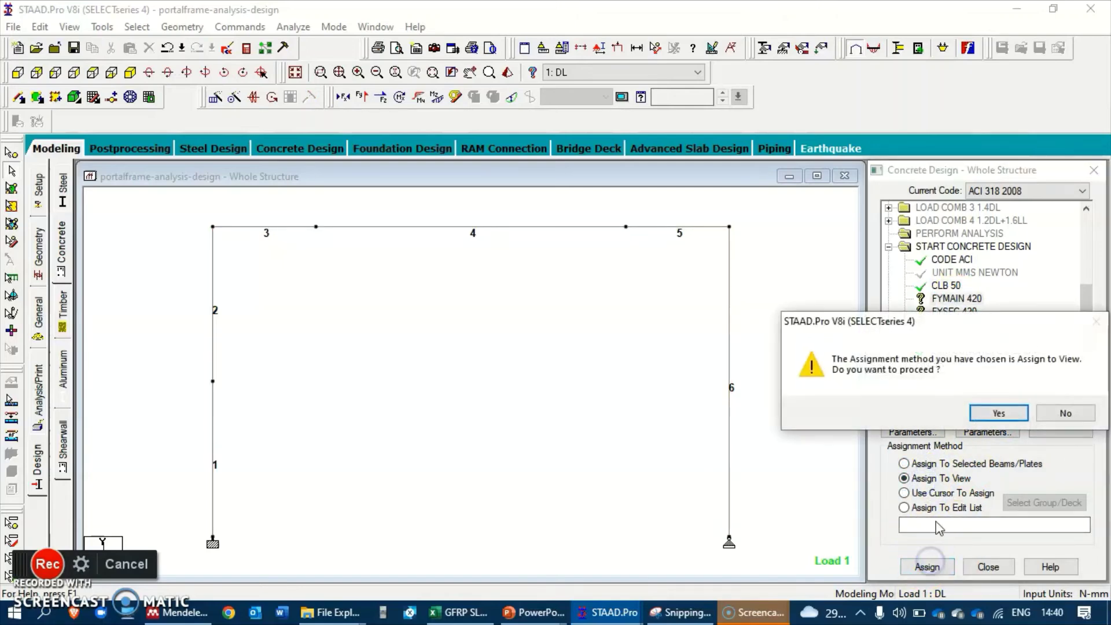
{"action": "left_click", "coordinate": [1000, 413]}
{"action": "left_click", "coordinate": [955, 311]}
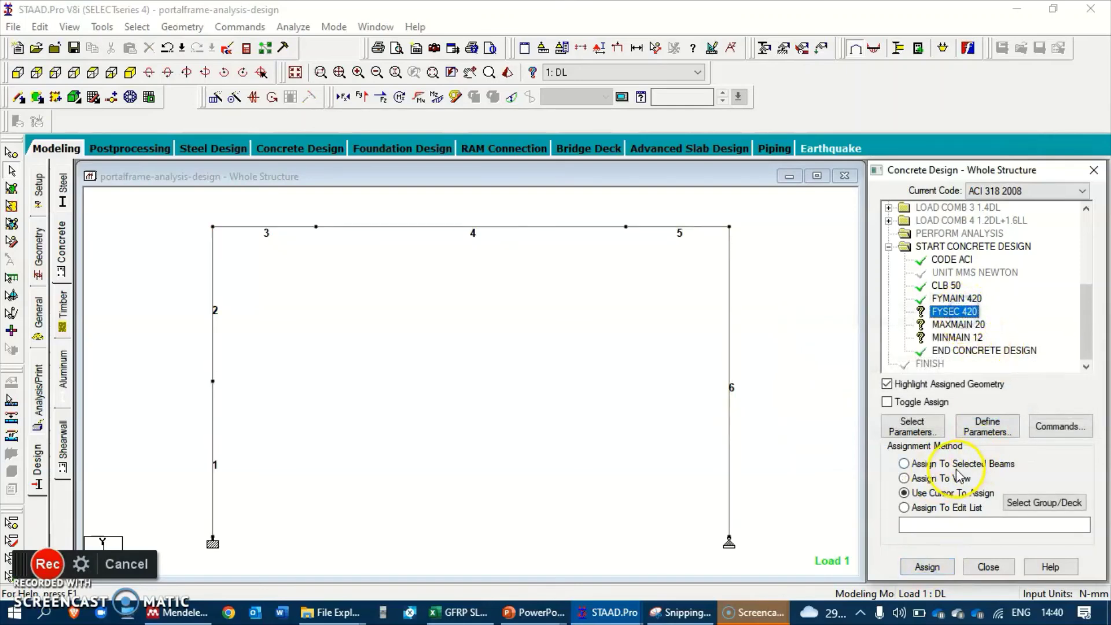
{"action": "left_click", "coordinate": [926, 566]}
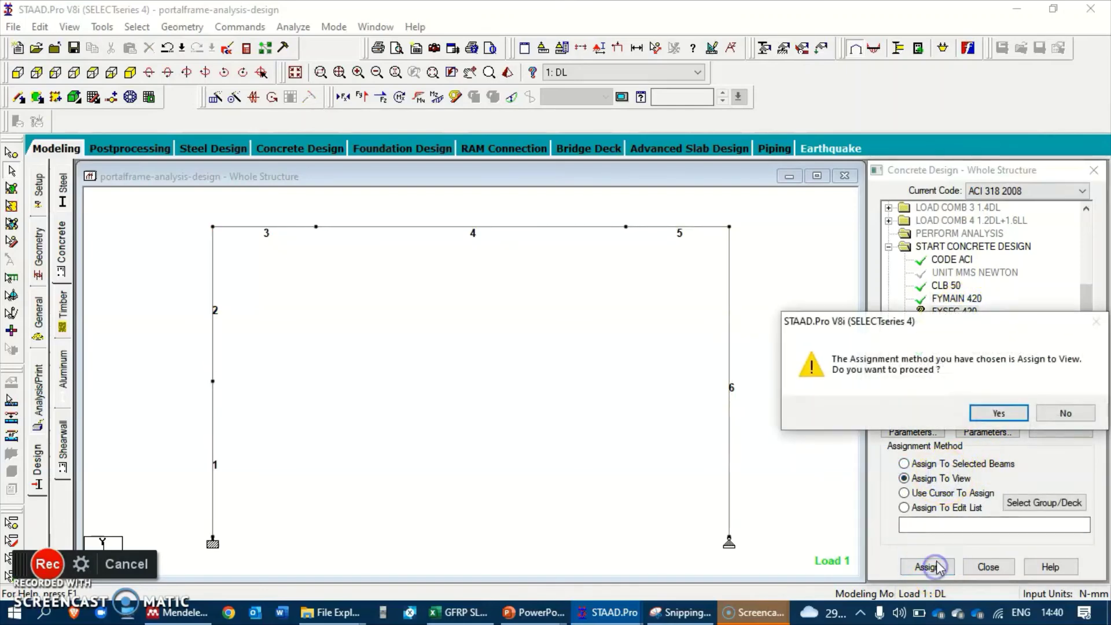
{"action": "left_click", "coordinate": [994, 412]}
Assign the MAXMAIN 20 and MINMAIN 12 bar size parameters to all members in the view.
{"action": "left_click", "coordinate": [955, 325]}
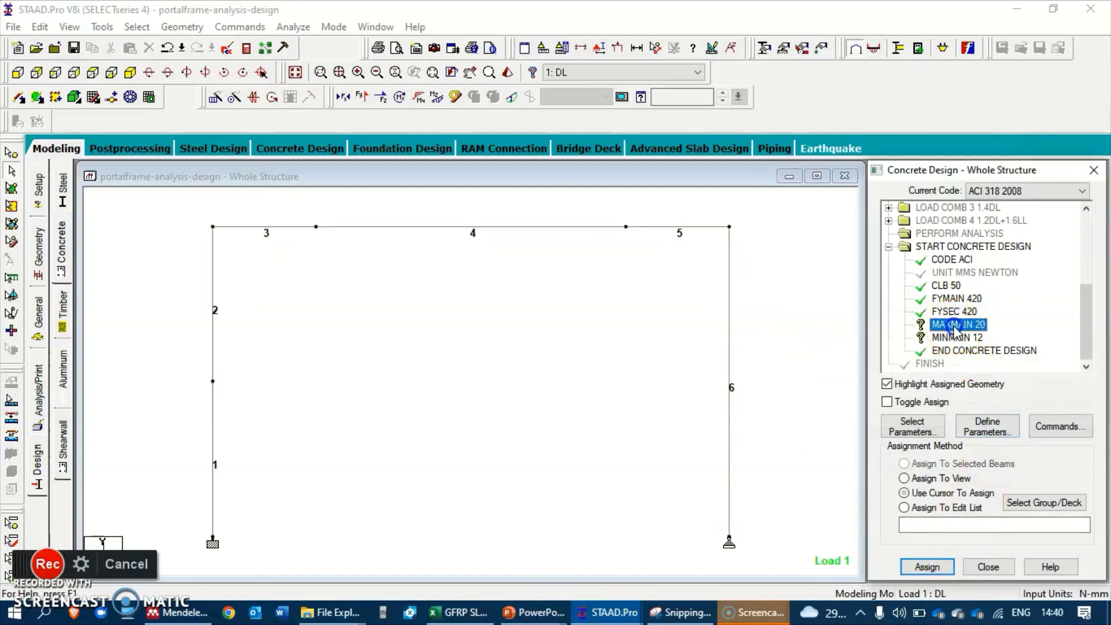
{"action": "left_click", "coordinate": [932, 478]}
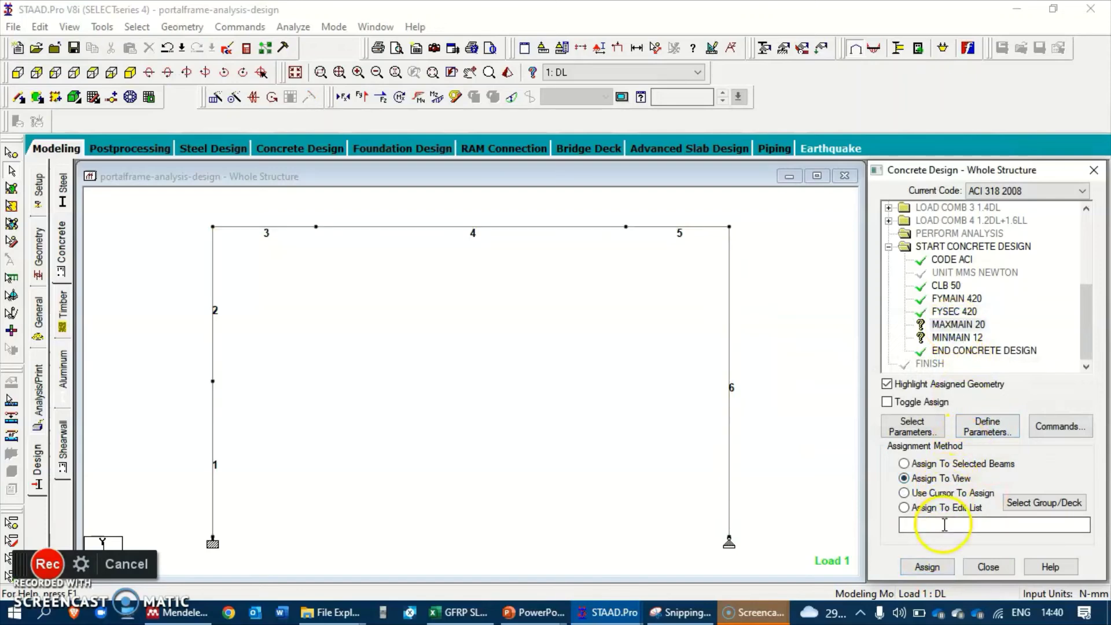
{"action": "left_click", "coordinate": [928, 567]}
{"action": "left_click", "coordinate": [999, 413]}
{"action": "left_click", "coordinate": [957, 337]}
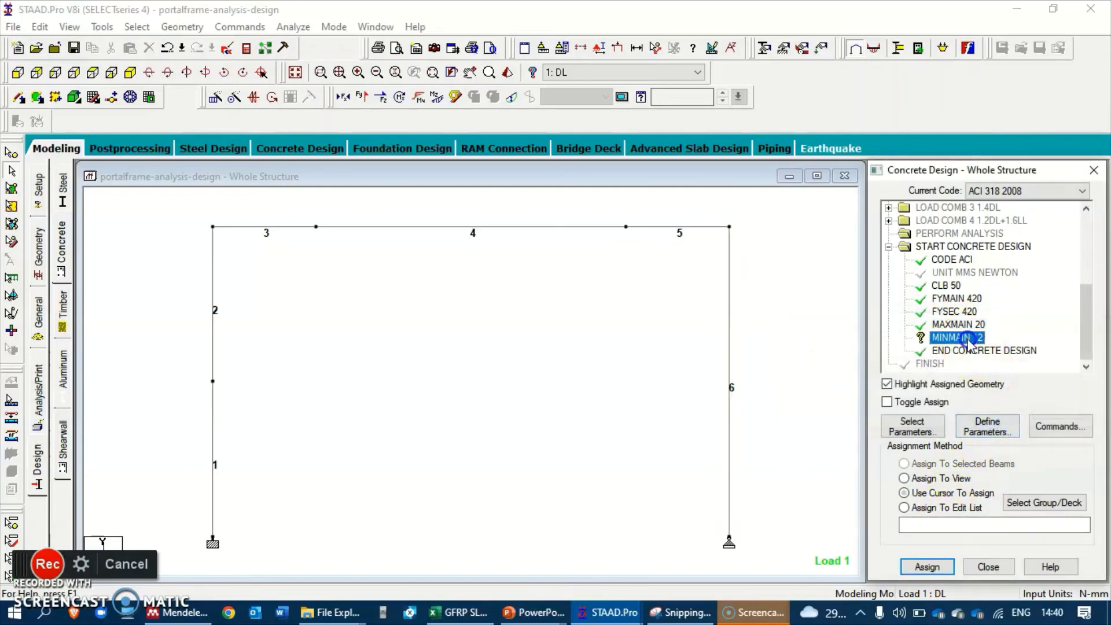
{"action": "left_click", "coordinate": [931, 478]}
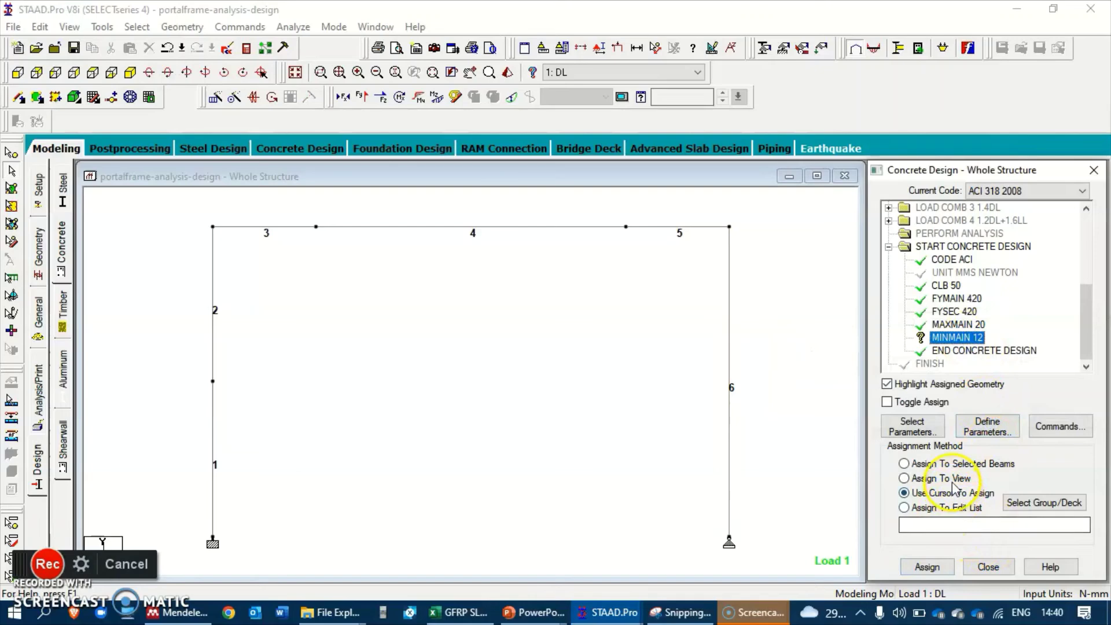
{"action": "left_click", "coordinate": [927, 566]}
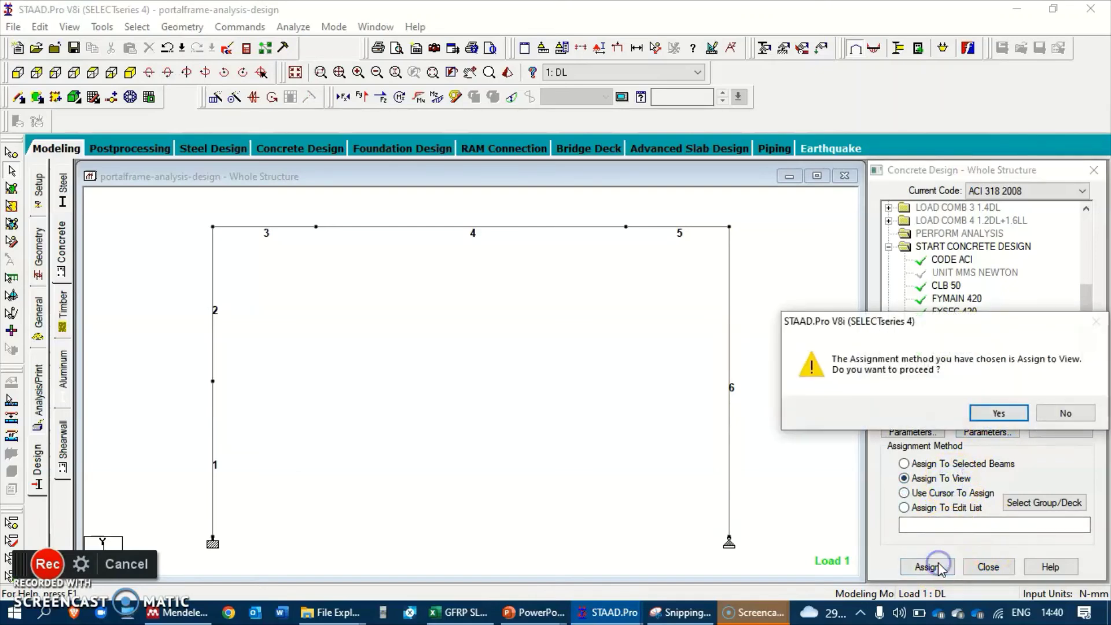
{"action": "left_click", "coordinate": [998, 414]}
Open the design commands and add the DESIGN BEAM and DESIGN COLUMN commands.
{"action": "left_click", "coordinate": [1058, 428]}
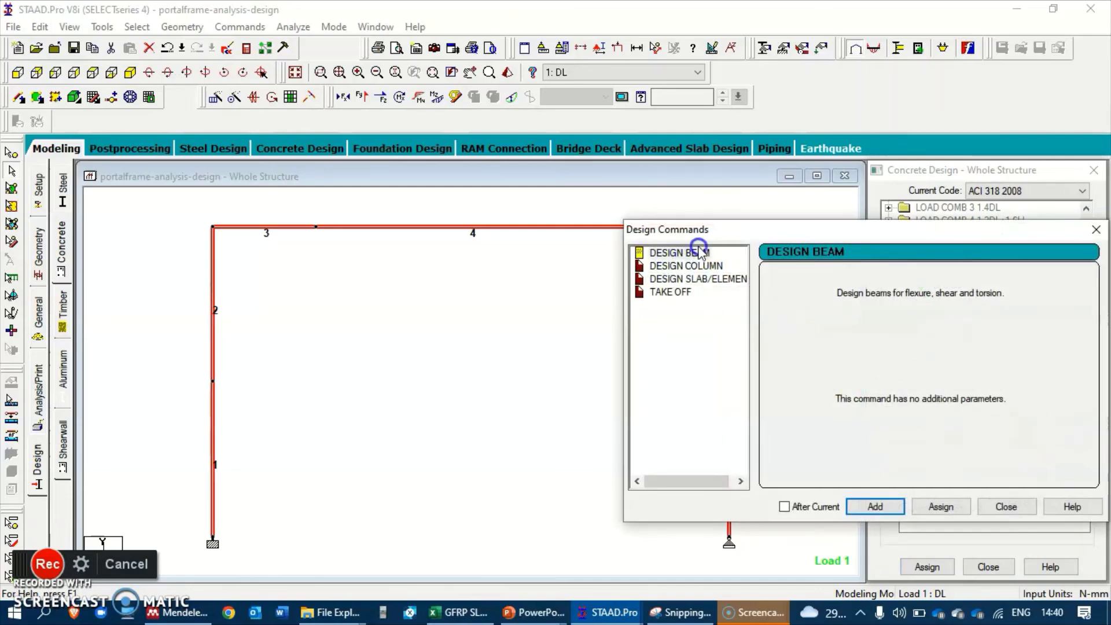
{"action": "left_click_drag", "start_coordinate": [731, 230], "coordinate": [439, 163]}
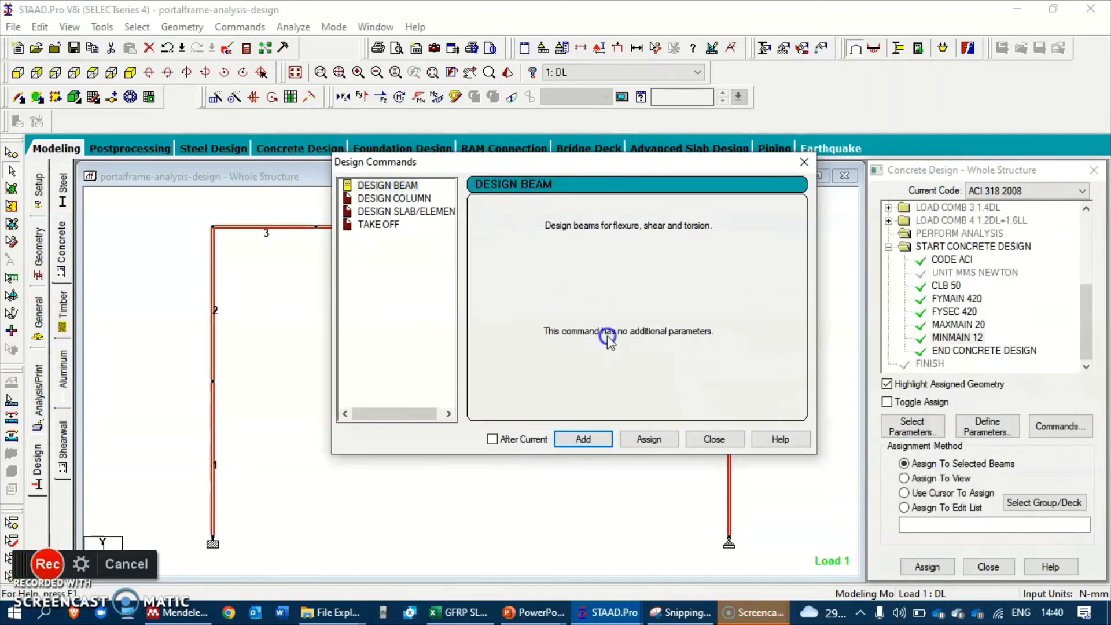
{"action": "left_click", "coordinate": [575, 439]}
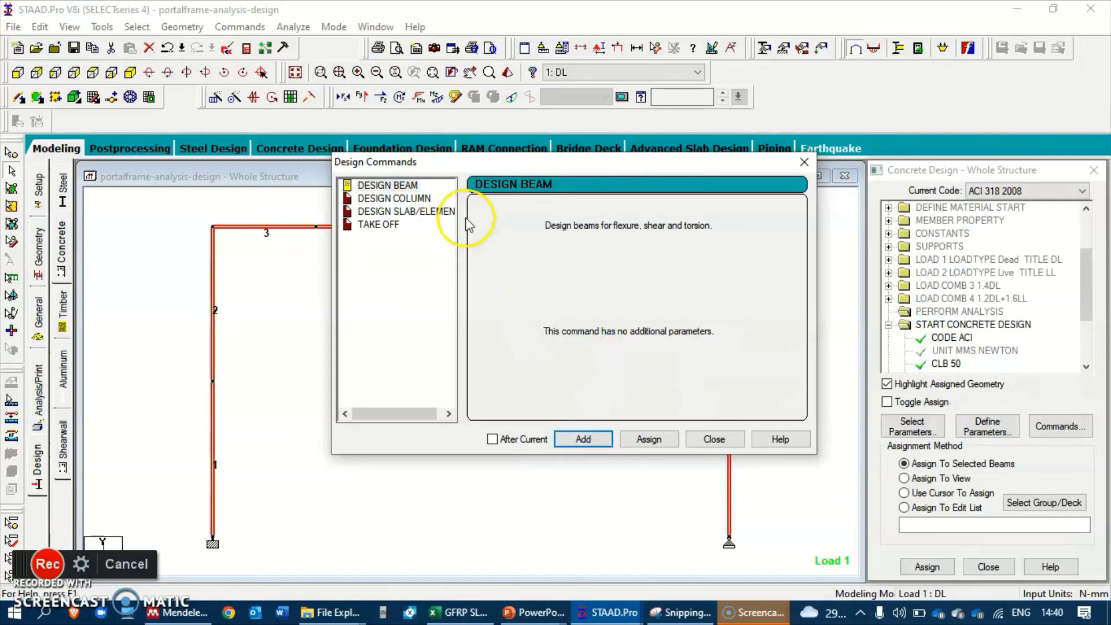
{"action": "left_click", "coordinate": [408, 203]}
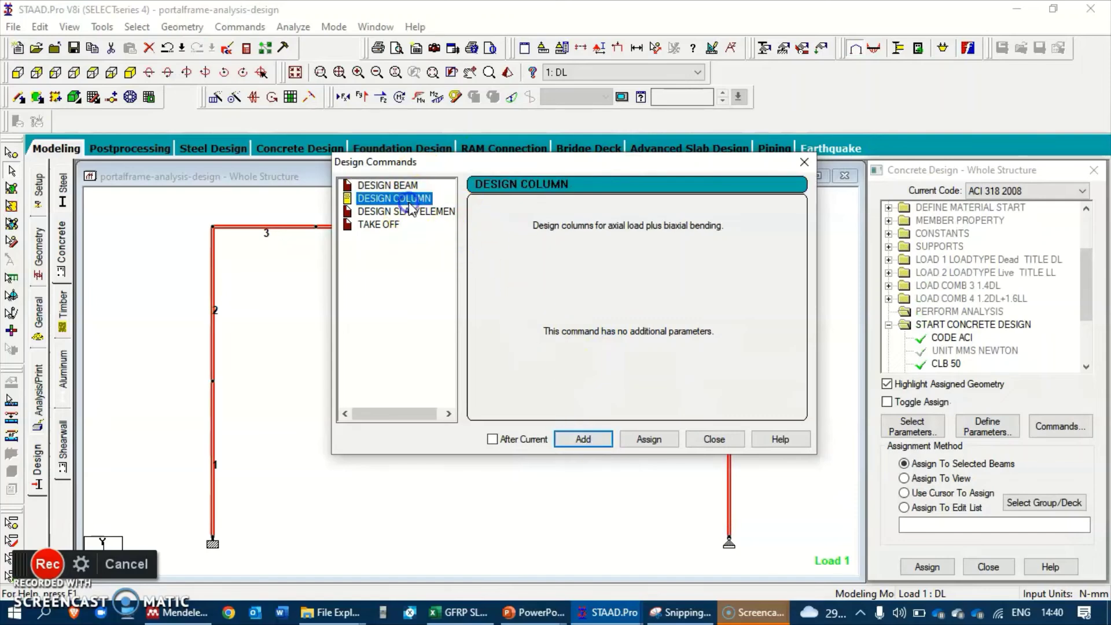
{"action": "left_click", "coordinate": [570, 437]}
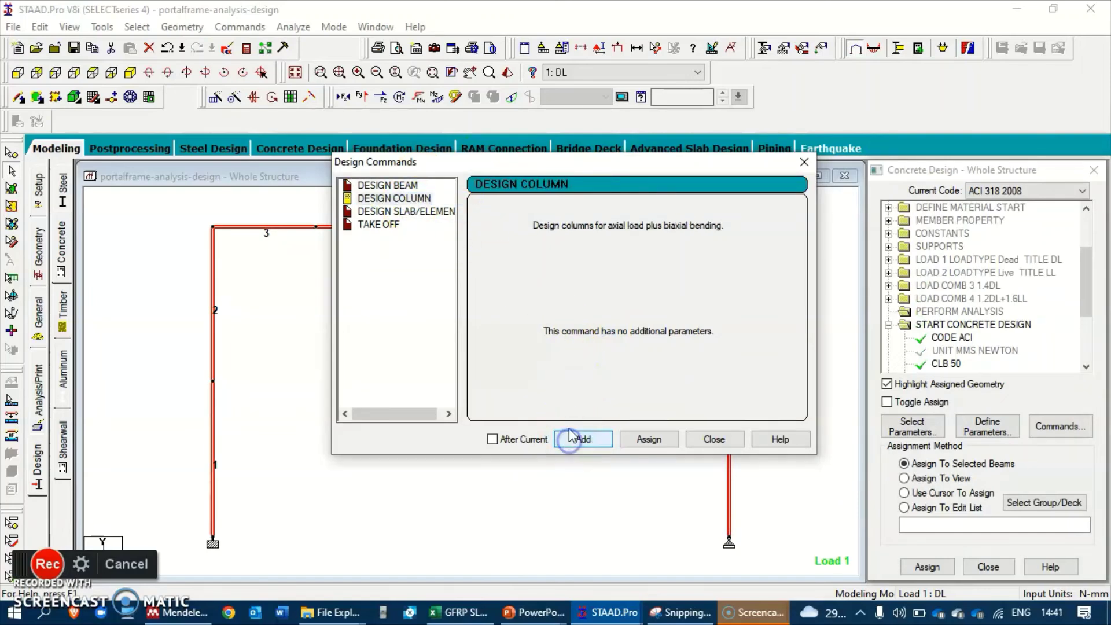
Add the TAKE OFF command for concrete volume and reinforcement weight, and close the design commands.
{"action": "left_click", "coordinate": [379, 225]}
{"action": "left_click", "coordinate": [620, 402]}
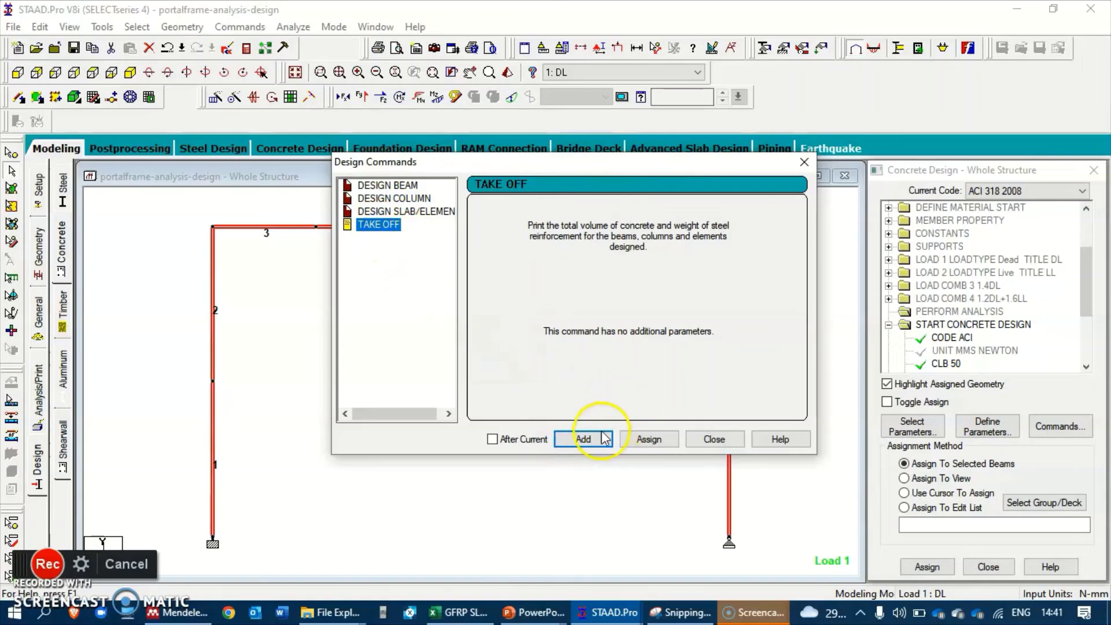
{"action": "left_click", "coordinate": [583, 439]}
{"action": "left_click", "coordinate": [805, 162]}
Assign the DESIGN BEAM command to beam members 3, 4 and 5 using the cursor assignment method.
{"action": "left_click_drag", "start_coordinate": [1087, 283], "coordinate": [1087, 333]}
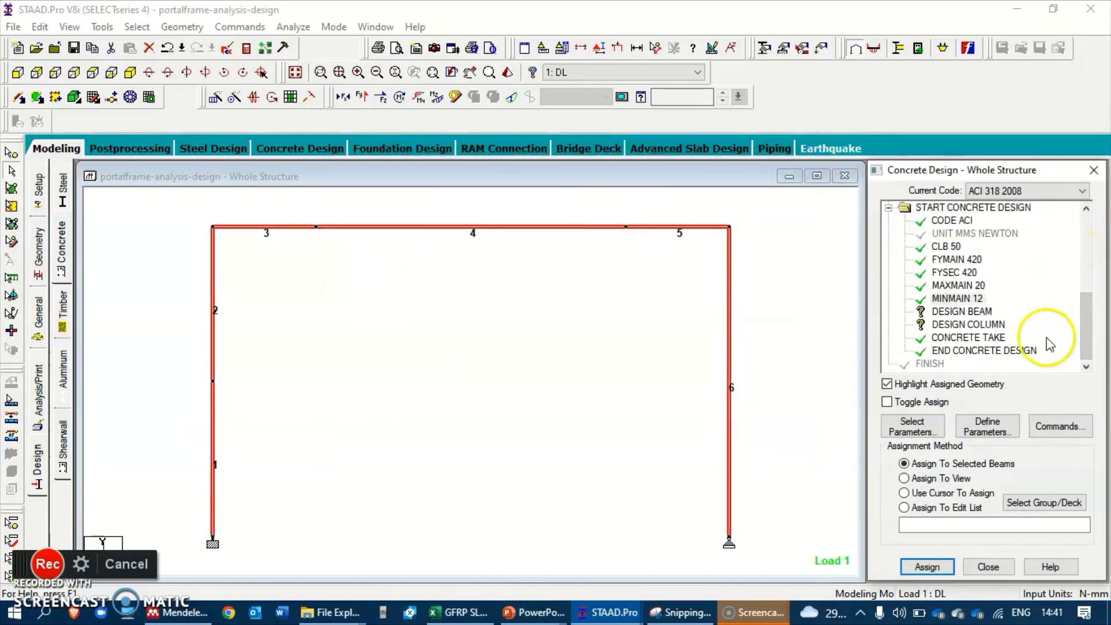
{"action": "left_click", "coordinate": [977, 313]}
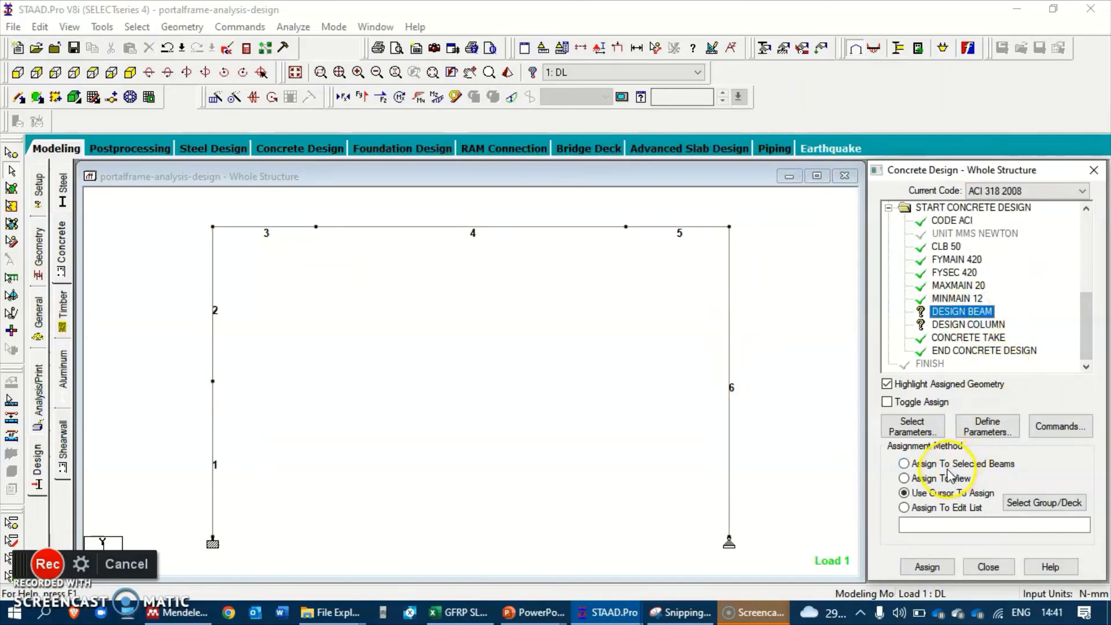
{"action": "left_click", "coordinate": [926, 567]}
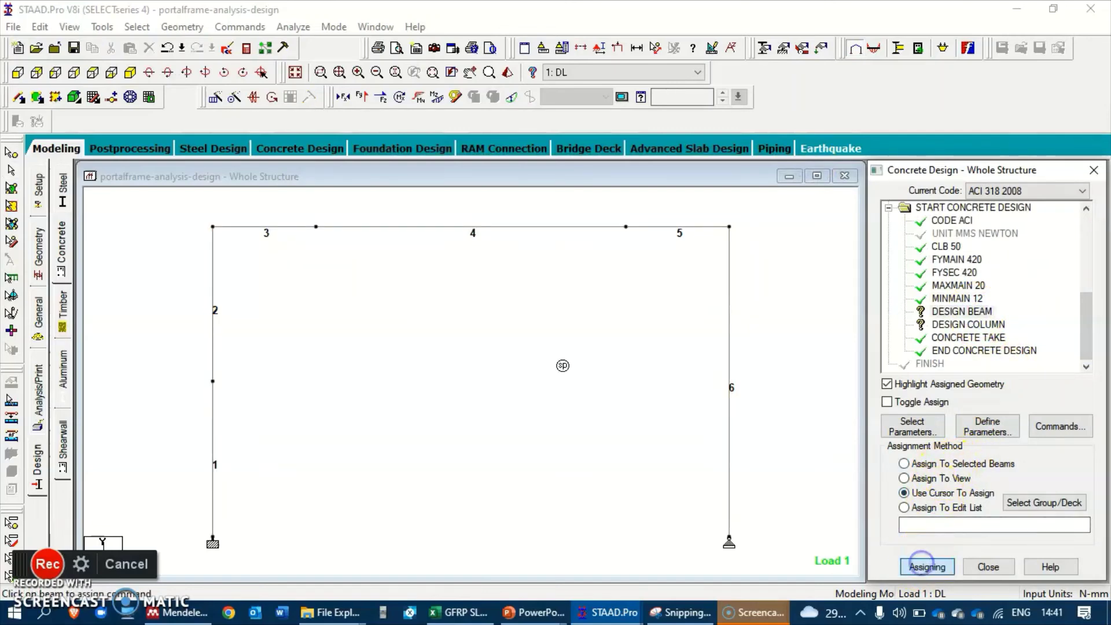
{"action": "left_click", "coordinate": [286, 228]}
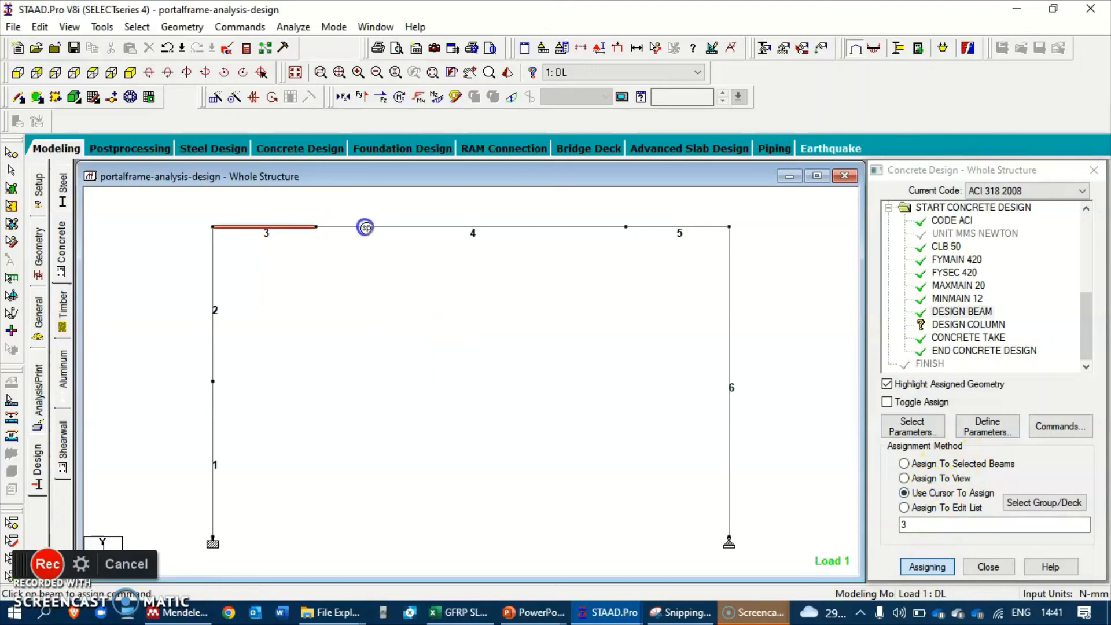
{"action": "left_click", "coordinate": [365, 228]}
{"action": "left_click", "coordinate": [647, 227]}
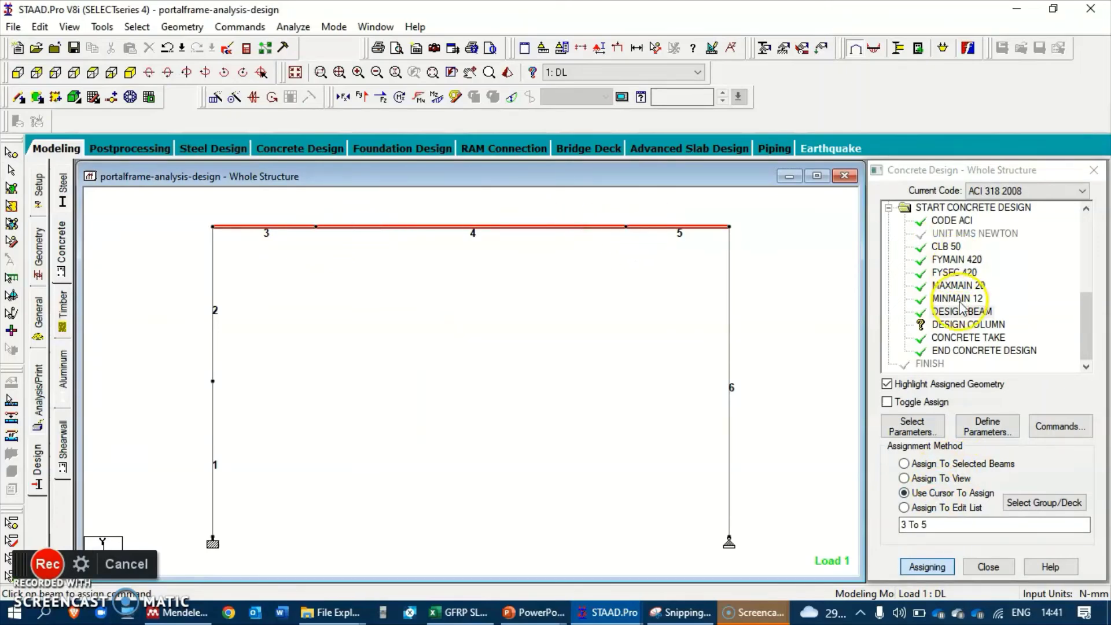
Assign the DESIGN COLUMN command to column members 1, 2 and 6 using the cursor assignment method.
{"action": "left_click", "coordinate": [961, 325]}
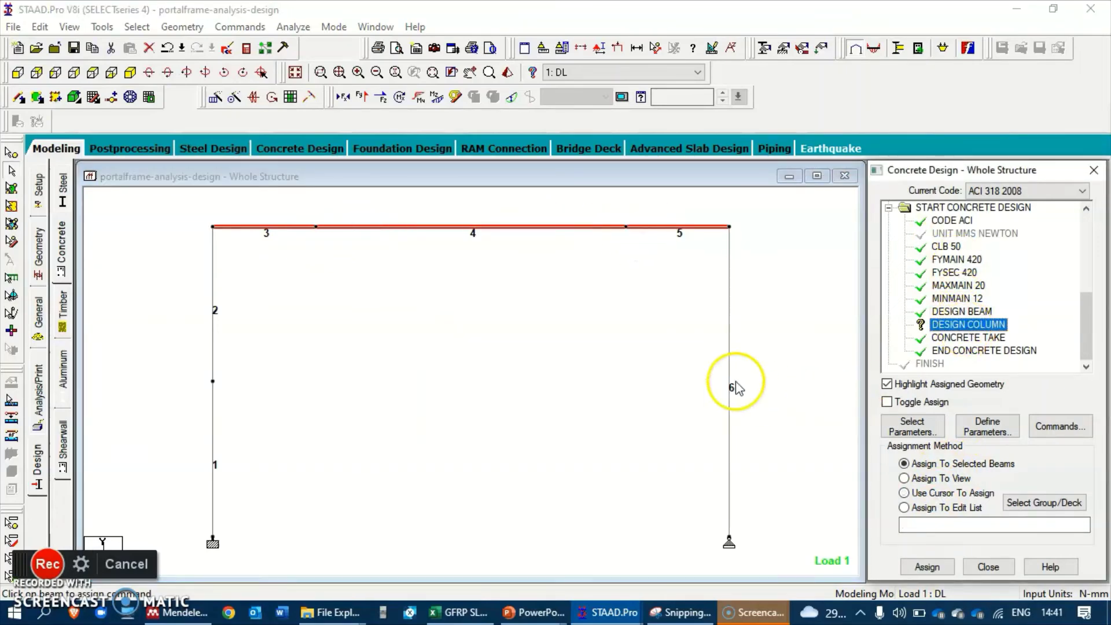
{"action": "left_click", "coordinate": [928, 495]}
{"action": "left_click", "coordinate": [926, 567]}
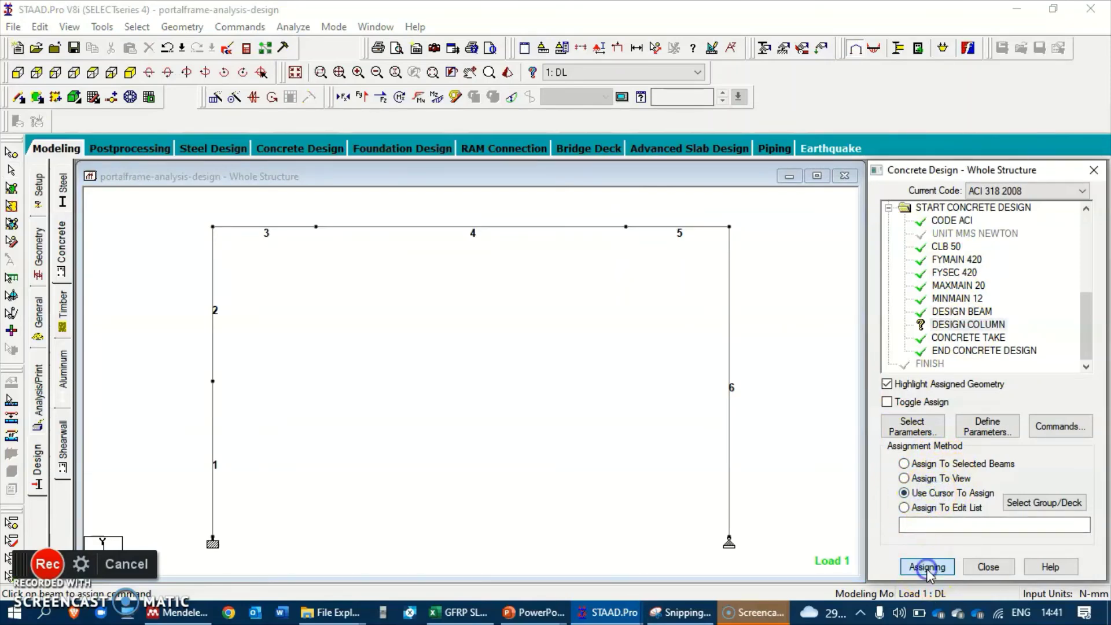
{"action": "left_click", "coordinate": [730, 429]}
{"action": "left_click", "coordinate": [217, 352]}
{"action": "left_click", "coordinate": [213, 404]}
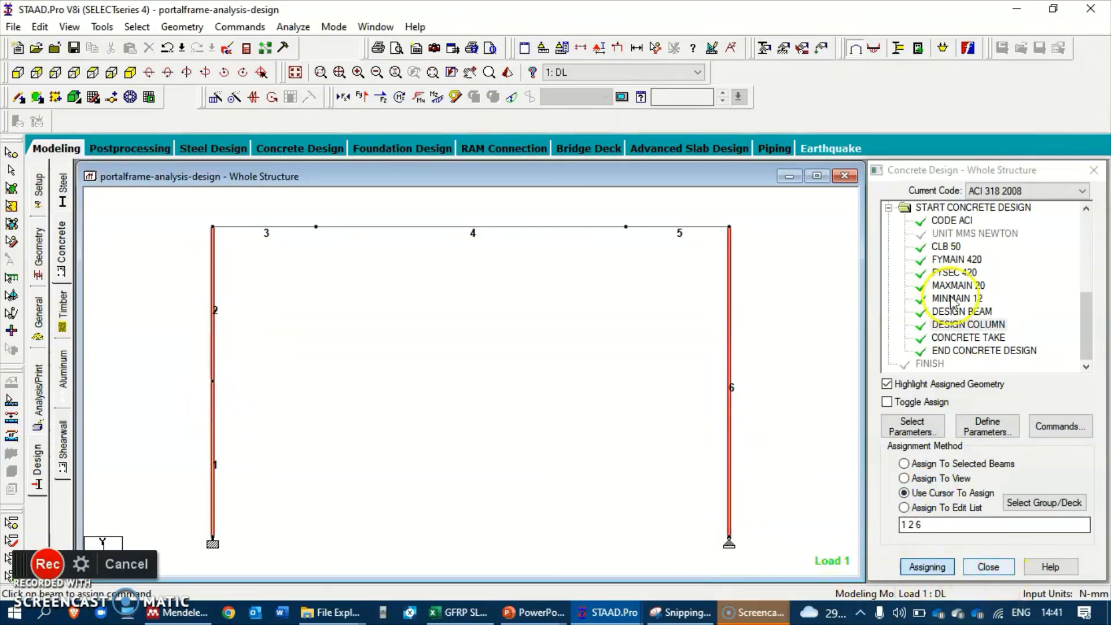
Add another Perform Analysis command to the model after the concrete design commands.
{"action": "left_click", "coordinate": [240, 26]}
{"action": "left_click", "coordinate": [276, 292]}
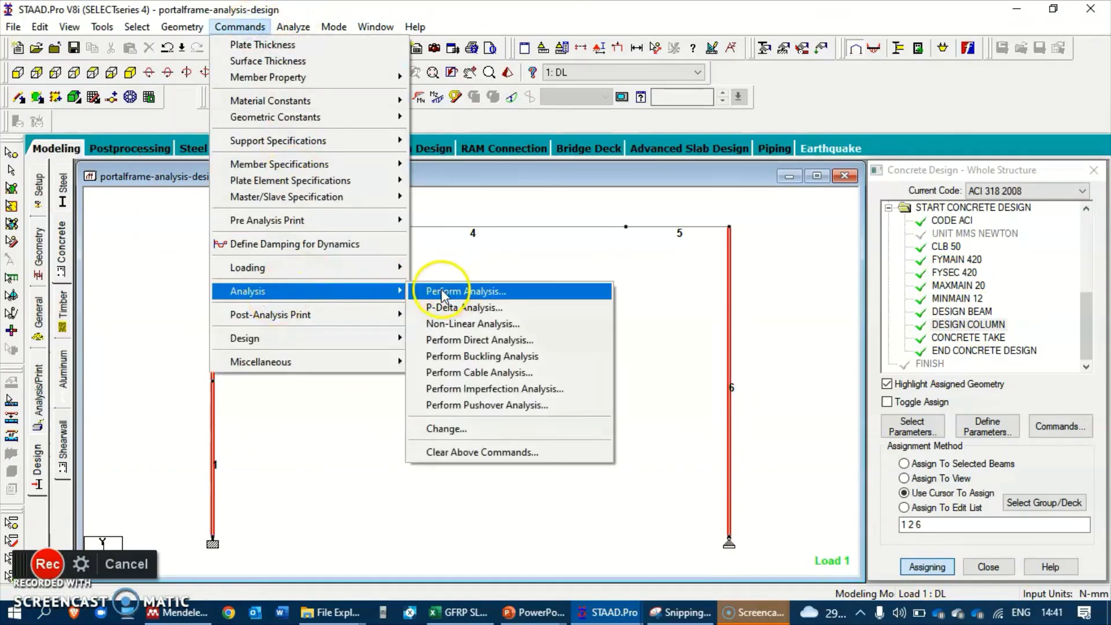
{"action": "left_click", "coordinate": [457, 291]}
{"action": "left_click", "coordinate": [496, 399]}
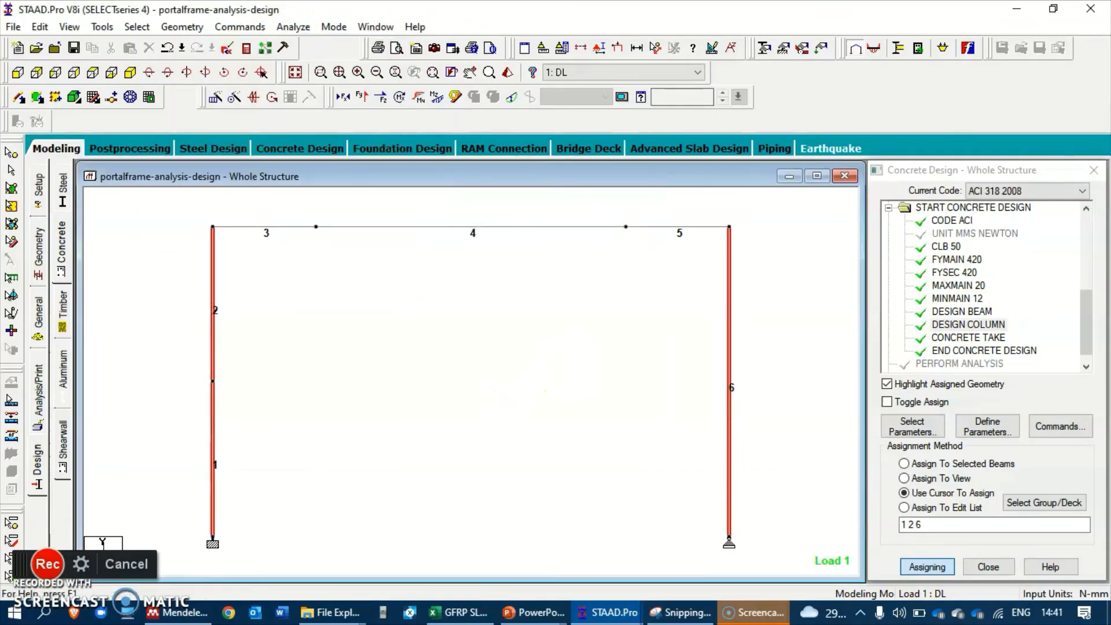
Run the analysis, saving the modified structure, and open the output file once the run is complete.
{"action": "left_click", "coordinate": [290, 27]}
{"action": "left_click", "coordinate": [298, 45]}
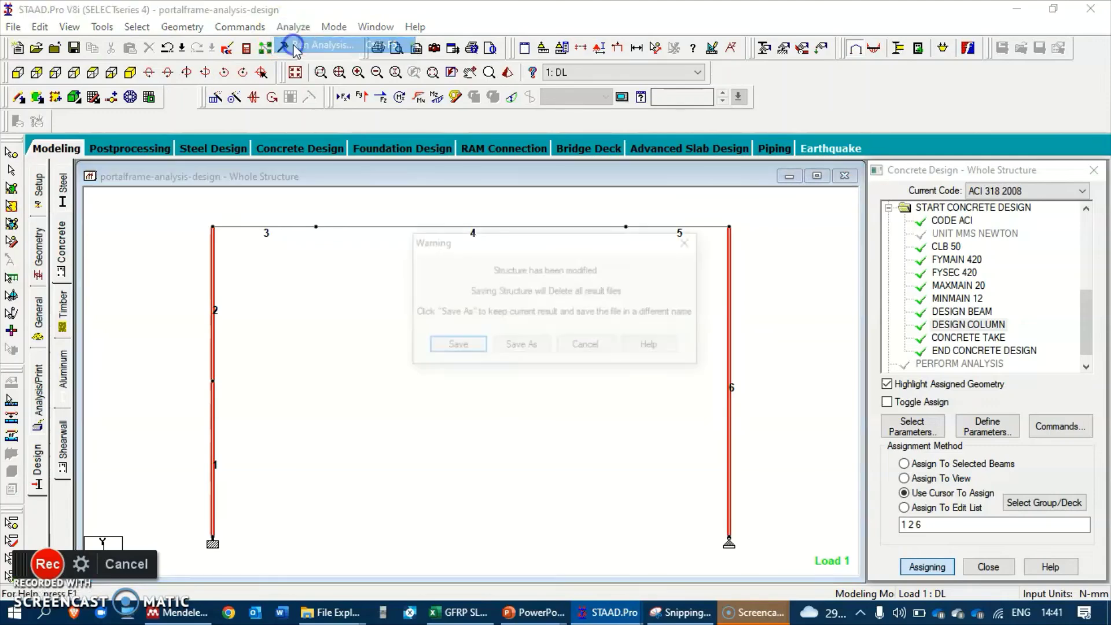
{"action": "left_click", "coordinate": [473, 343]}
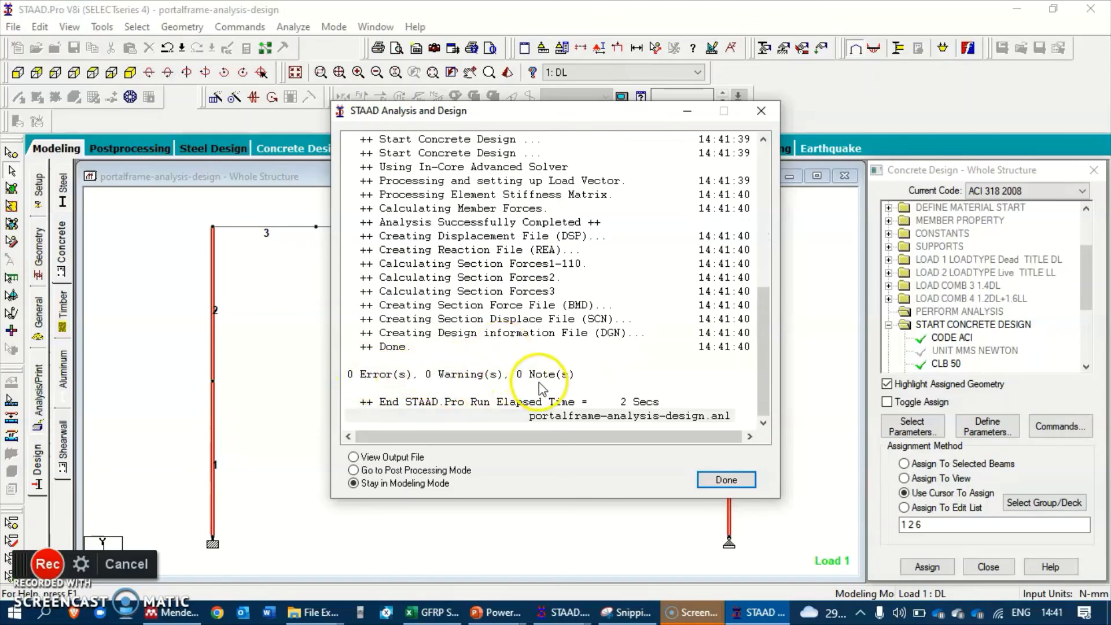
{"action": "left_click", "coordinate": [399, 457]}
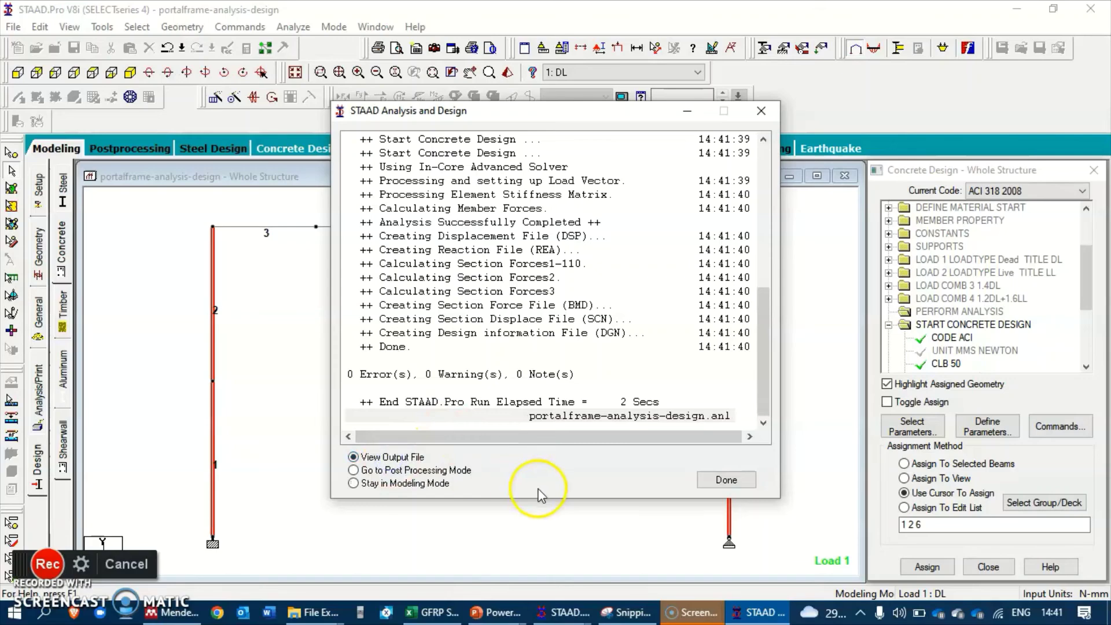
{"action": "left_click", "coordinate": [723, 481]}
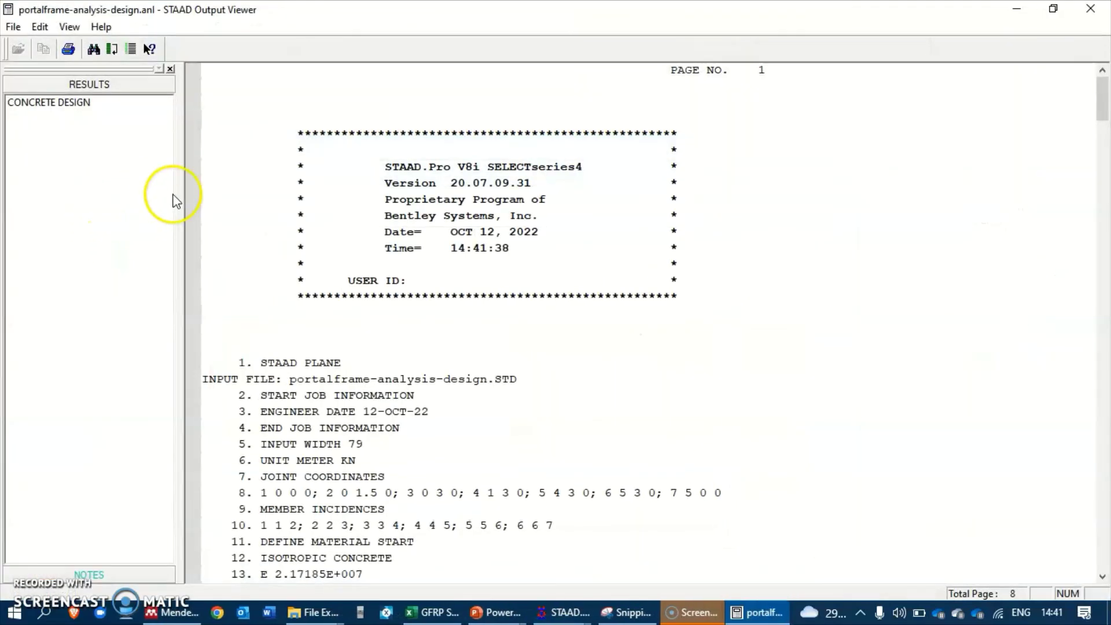
Go to the concrete design results and examine the flexure, shear and bar layout output for beams 3, 4 and 5.
{"action": "left_click", "coordinate": [98, 110]}
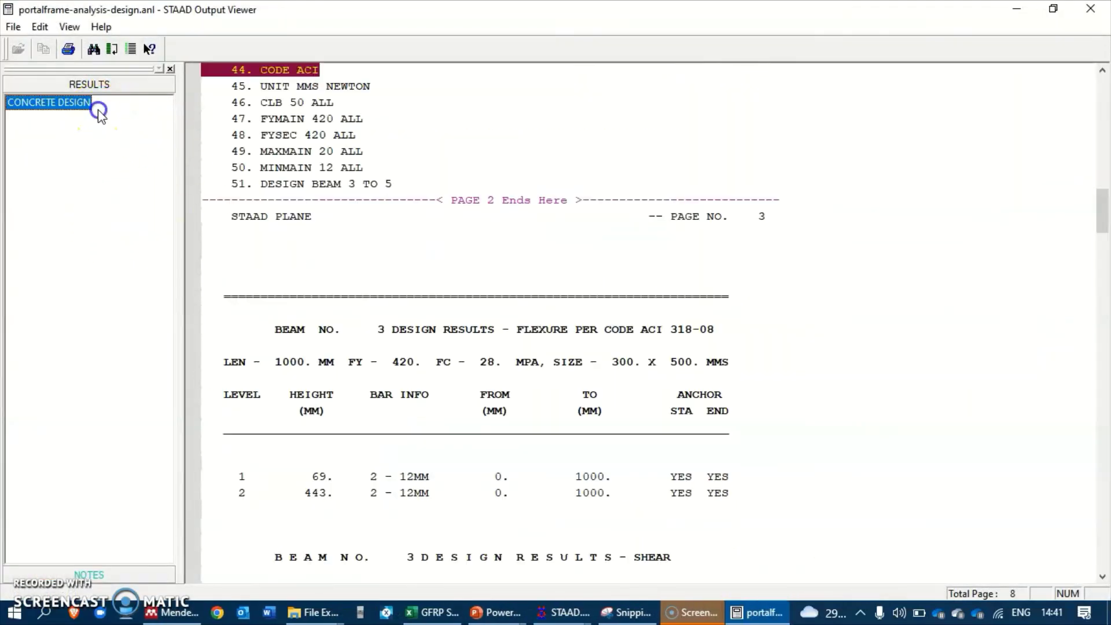
{"action": "scroll", "coordinate": [322, 342], "scroll_direction": "down", "scroll_amount": 2}
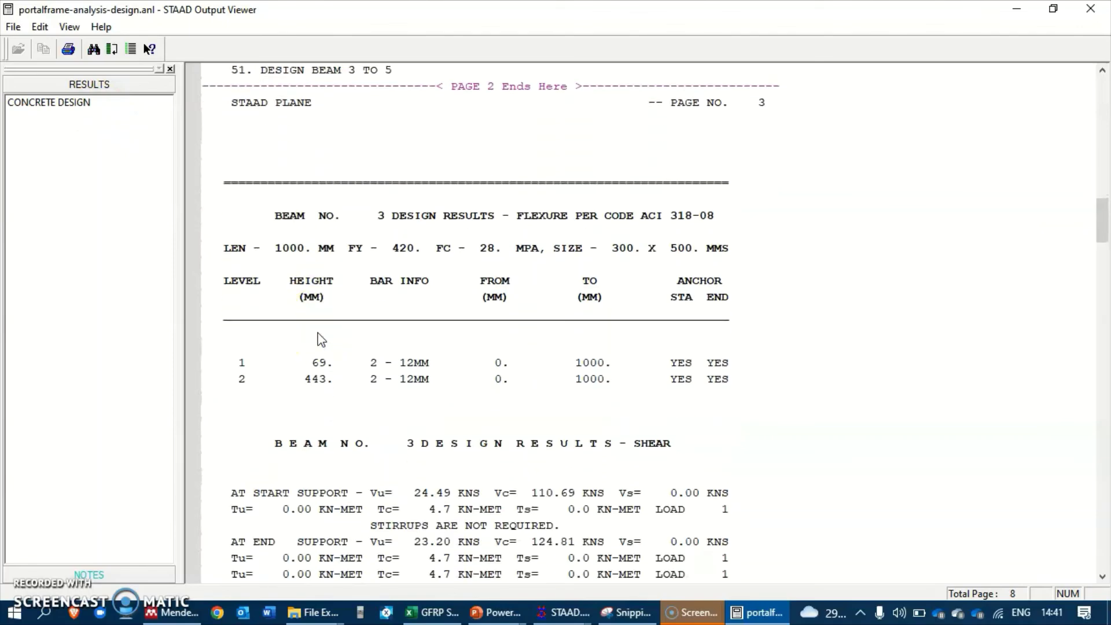
{"action": "scroll", "coordinate": [321, 341], "scroll_direction": "up", "scroll_amount": 2}
{"action": "scroll", "coordinate": [322, 340], "scroll_direction": "down", "scroll_amount": 3}
{"action": "scroll", "coordinate": [318, 338], "scroll_direction": "down", "scroll_amount": 7}
{"action": "scroll", "coordinate": [324, 290], "scroll_direction": "up", "scroll_amount": 3}
{"action": "scroll", "coordinate": [328, 292], "scroll_direction": "up", "scroll_amount": 1}
{"action": "scroll", "coordinate": [327, 292], "scroll_direction": "down", "scroll_amount": 2}
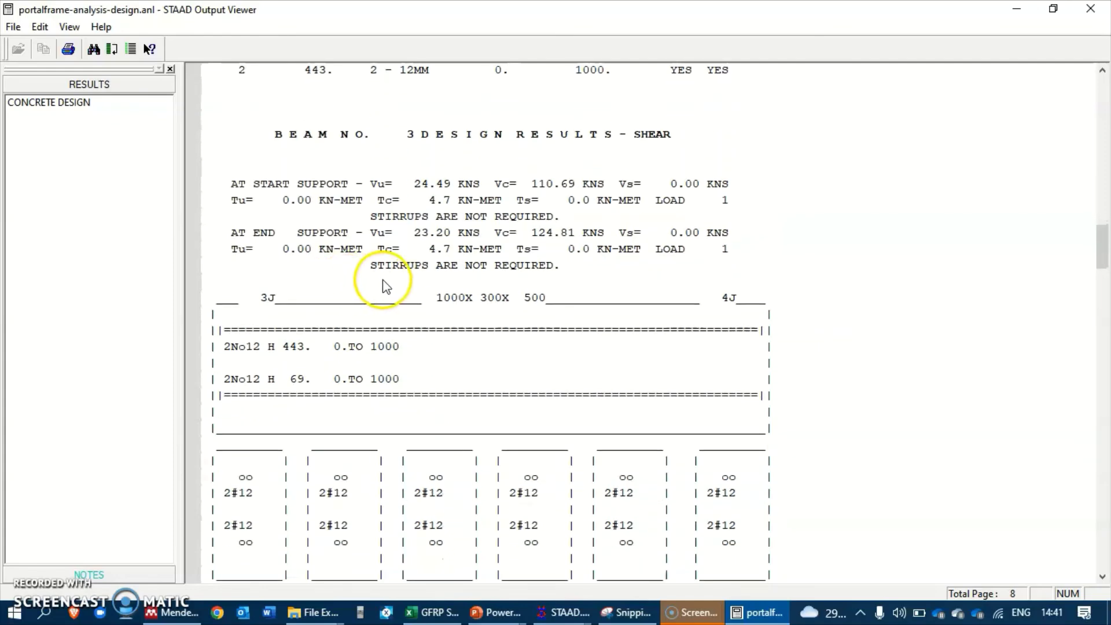
{"action": "scroll", "coordinate": [385, 284], "scroll_direction": "down", "scroll_amount": 2}
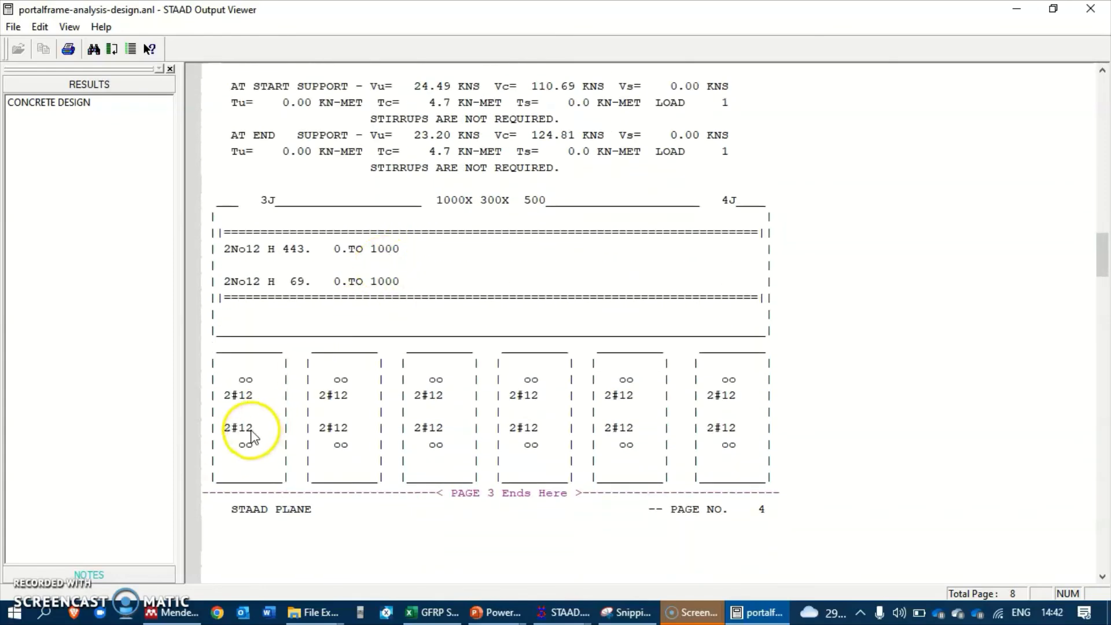
{"action": "scroll", "coordinate": [455, 236], "scroll_direction": "up", "scroll_amount": 7}
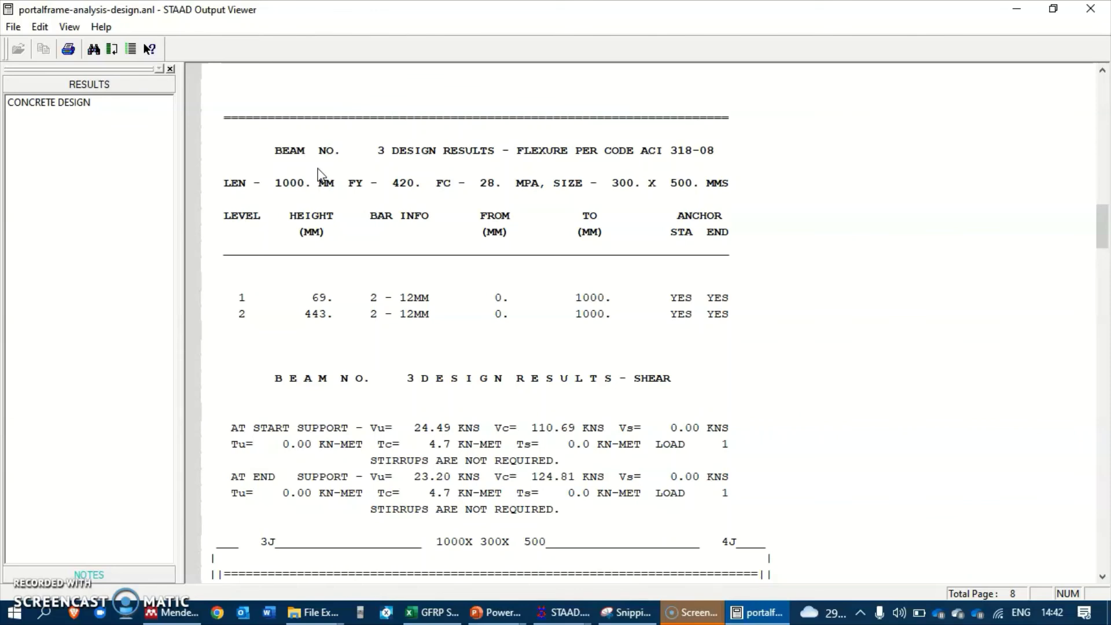
{"action": "scroll", "coordinate": [318, 173], "scroll_direction": "down", "scroll_amount": 6}
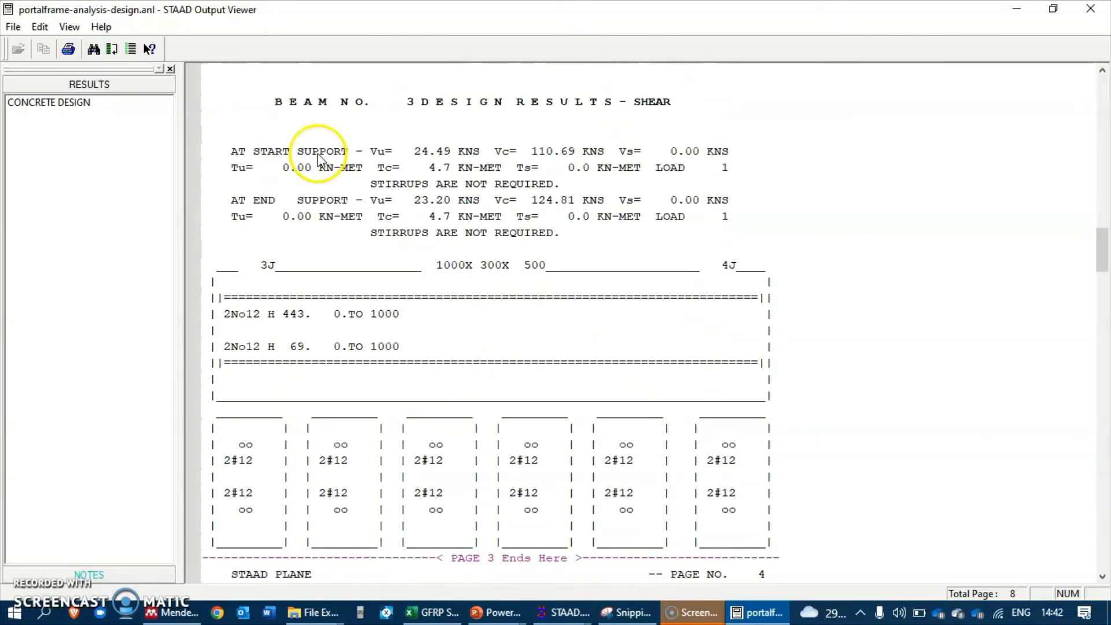
{"action": "scroll", "coordinate": [287, 417], "scroll_direction": "down", "scroll_amount": 18}
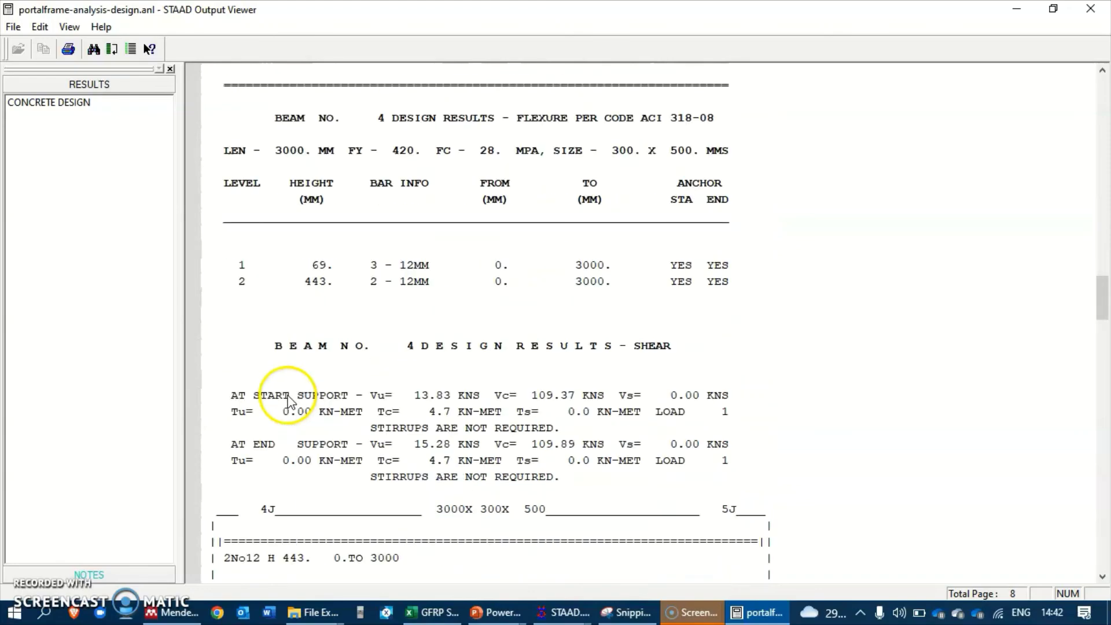
{"action": "scroll", "coordinate": [289, 383], "scroll_direction": "down", "scroll_amount": 14}
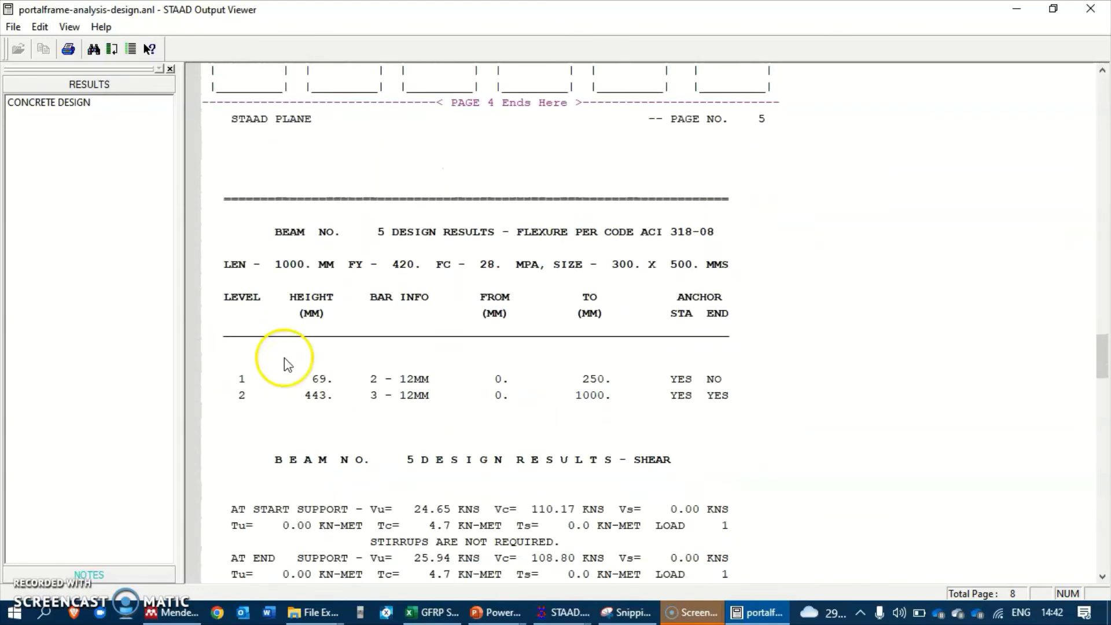
{"action": "scroll", "coordinate": [347, 211], "scroll_direction": "down", "scroll_amount": 12}
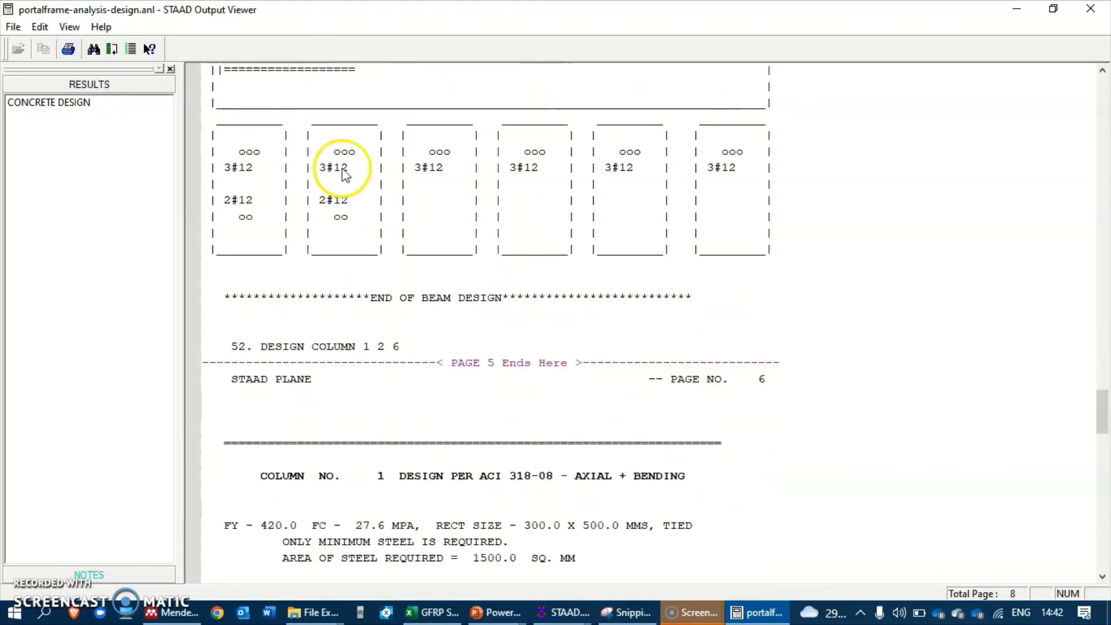
Examine the axial and bending design results for columns 1, 2 and 6, including bar configuration and tie spacing.
{"action": "scroll", "coordinate": [346, 158], "scroll_direction": "down", "scroll_amount": 11}
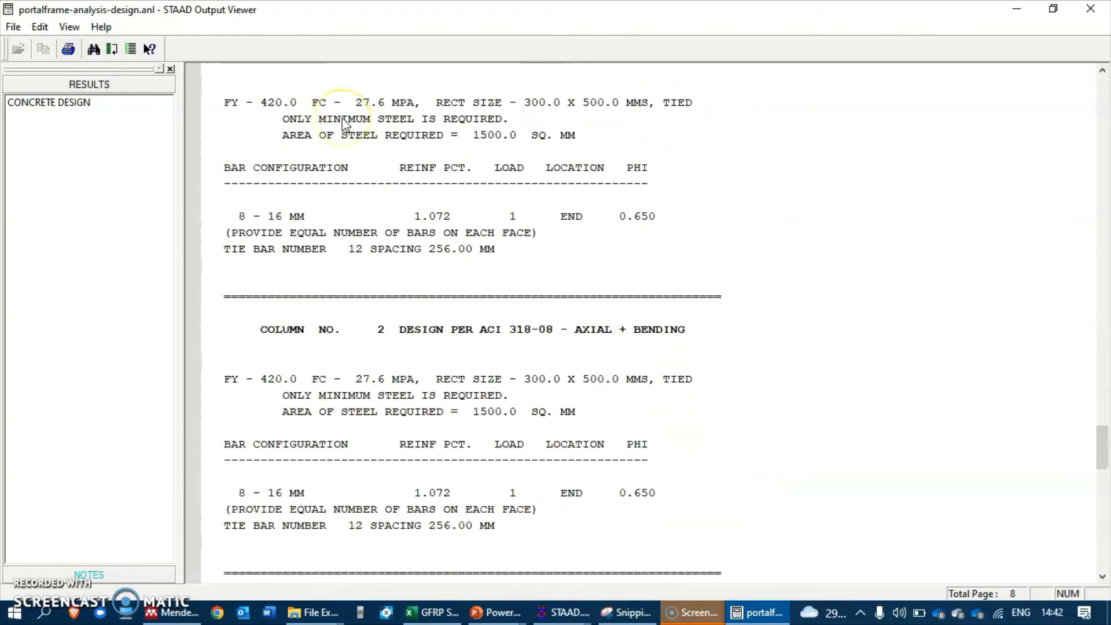
{"action": "scroll", "coordinate": [342, 110], "scroll_direction": "down", "scroll_amount": 4}
{"action": "scroll", "coordinate": [373, 199], "scroll_direction": "up", "scroll_amount": 7}
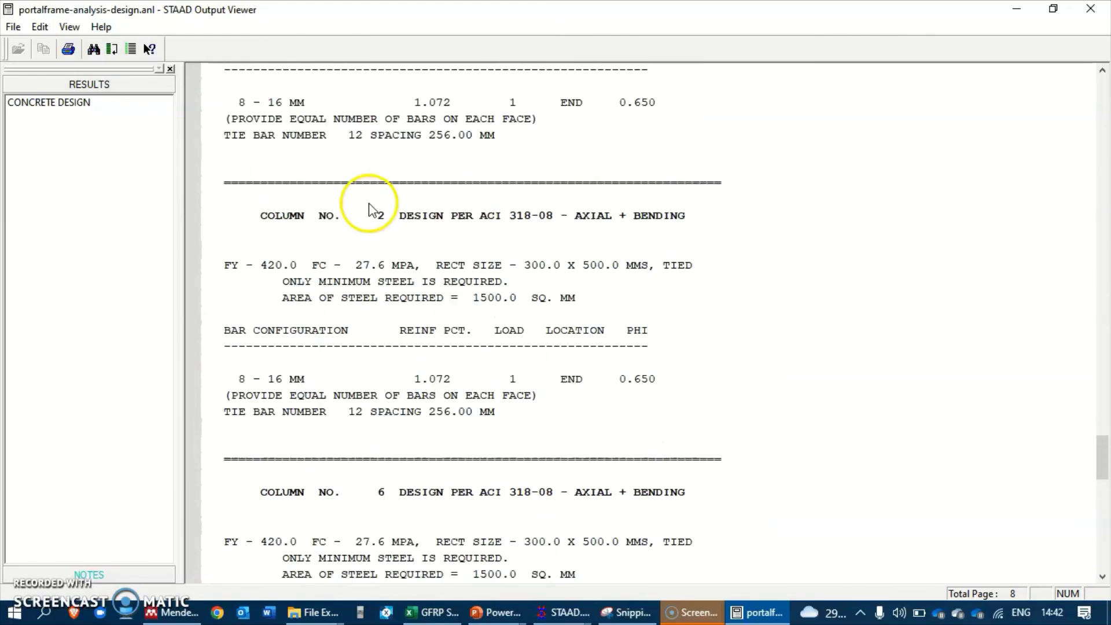
{"action": "scroll", "coordinate": [362, 266], "scroll_direction": "up", "scroll_amount": 5}
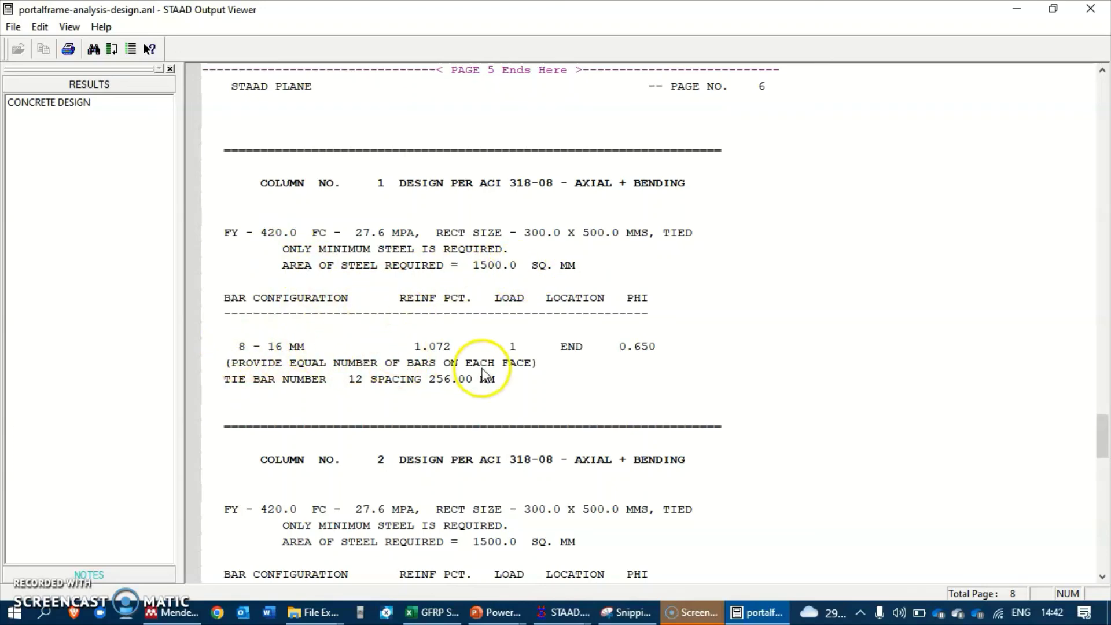
{"action": "scroll", "coordinate": [483, 370], "scroll_direction": "down", "scroll_amount": 10}
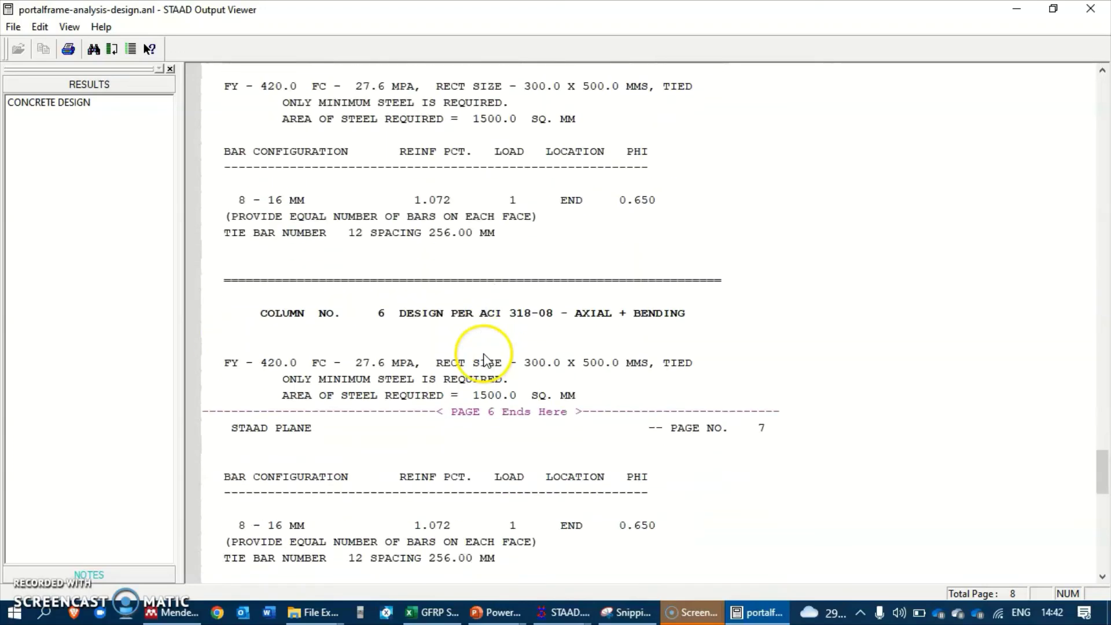
Review the concrete take-off for total concrete volume and reinforcement weight by bar size, through to the report's end.
{"action": "scroll", "coordinate": [366, 494], "scroll_direction": "down", "scroll_amount": 4}
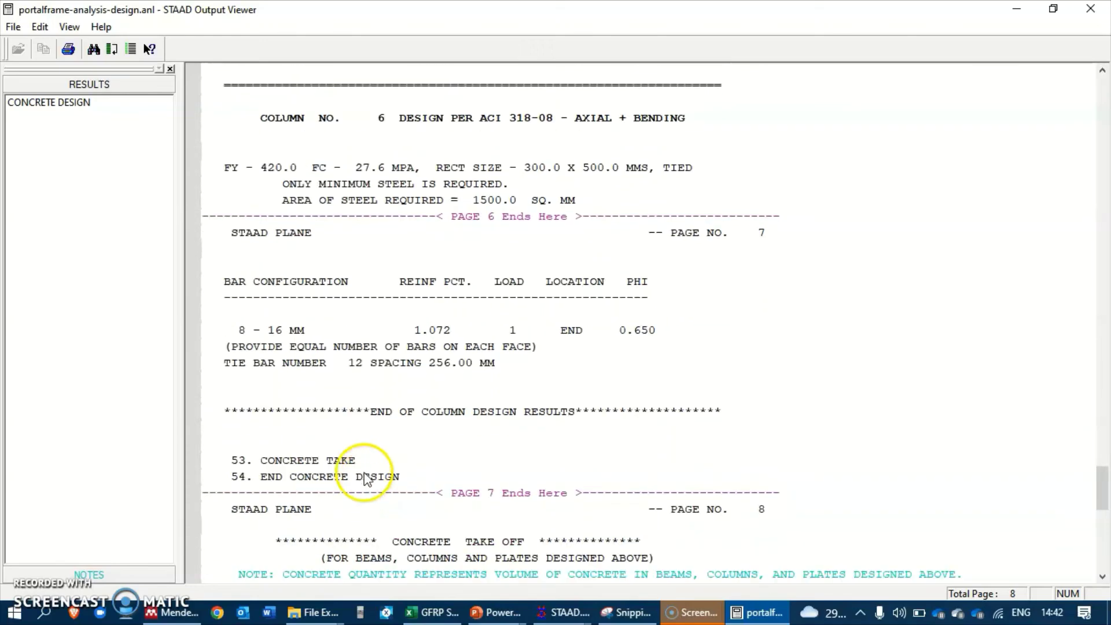
{"action": "scroll", "coordinate": [364, 465], "scroll_direction": "down", "scroll_amount": 1}
{"action": "scroll", "coordinate": [362, 399], "scroll_direction": "down", "scroll_amount": 6}
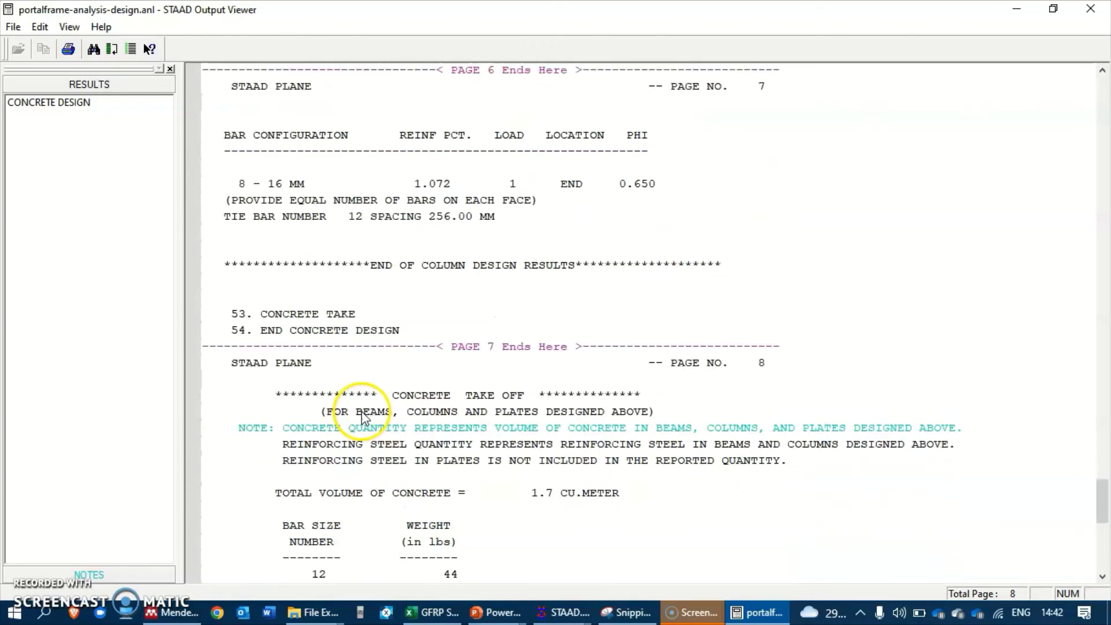
{"action": "scroll", "coordinate": [362, 395], "scroll_direction": "down", "scroll_amount": 1}
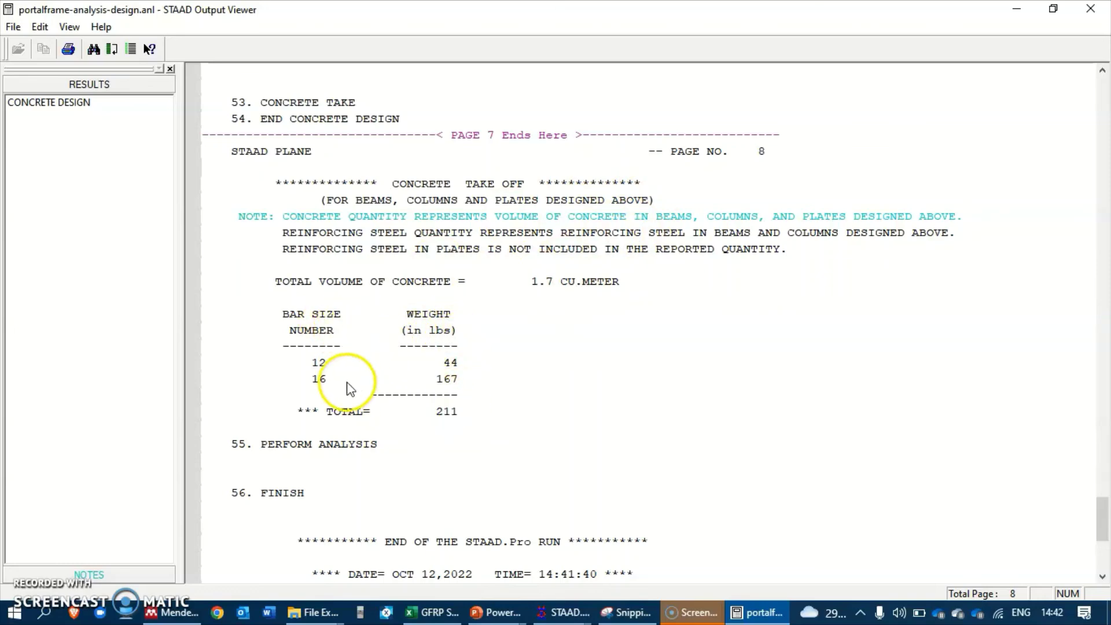
{"action": "scroll", "coordinate": [493, 458], "scroll_direction": "down", "scroll_amount": 2}
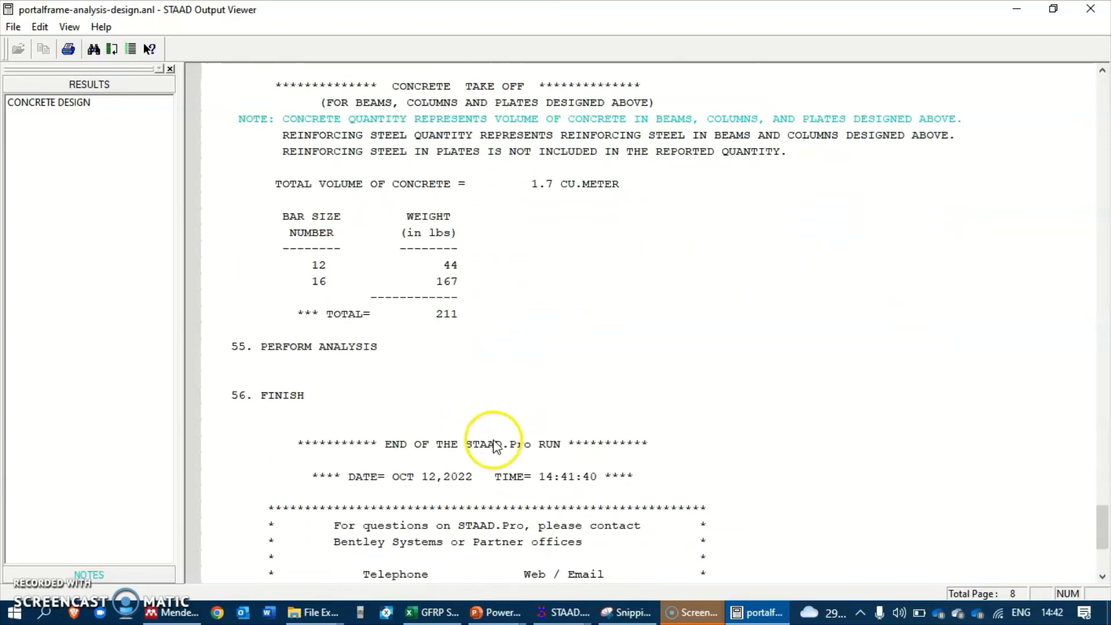
{"action": "scroll", "coordinate": [493, 445], "scroll_direction": "down", "scroll_amount": 5}
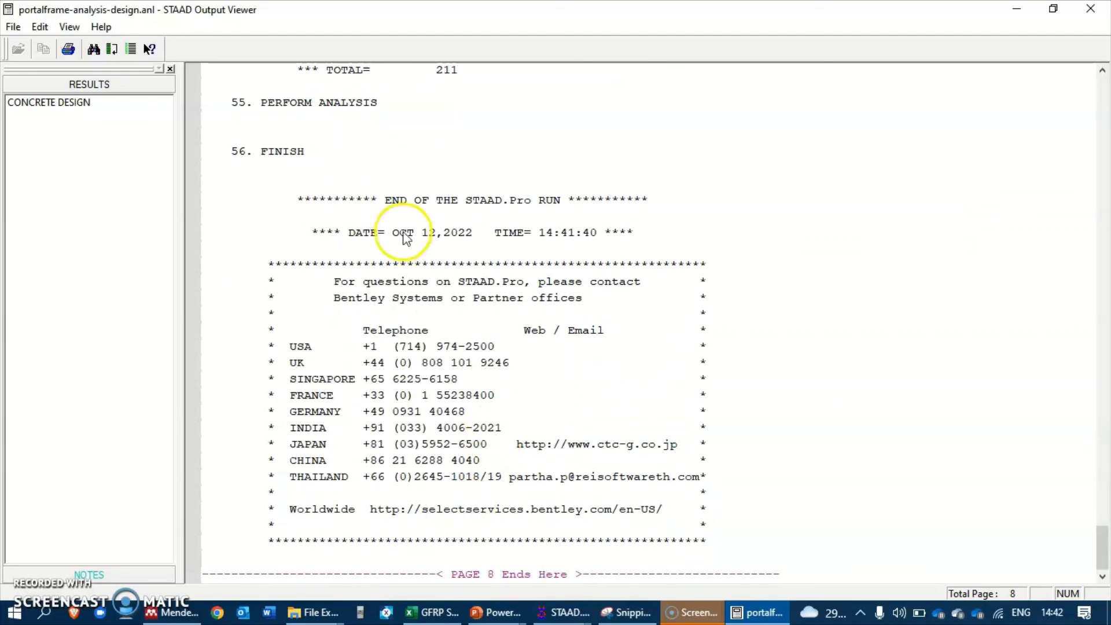
{"action": "scroll", "coordinate": [405, 238], "scroll_direction": "up", "scroll_amount": 8}
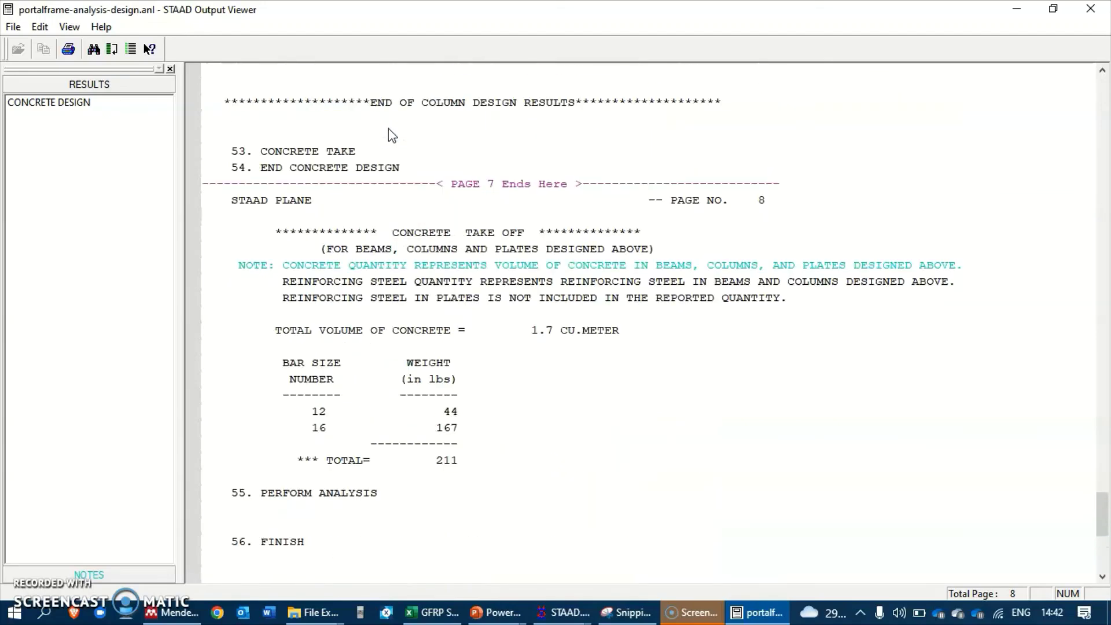
{"action": "mouse_move", "coordinate": [690, 619]}
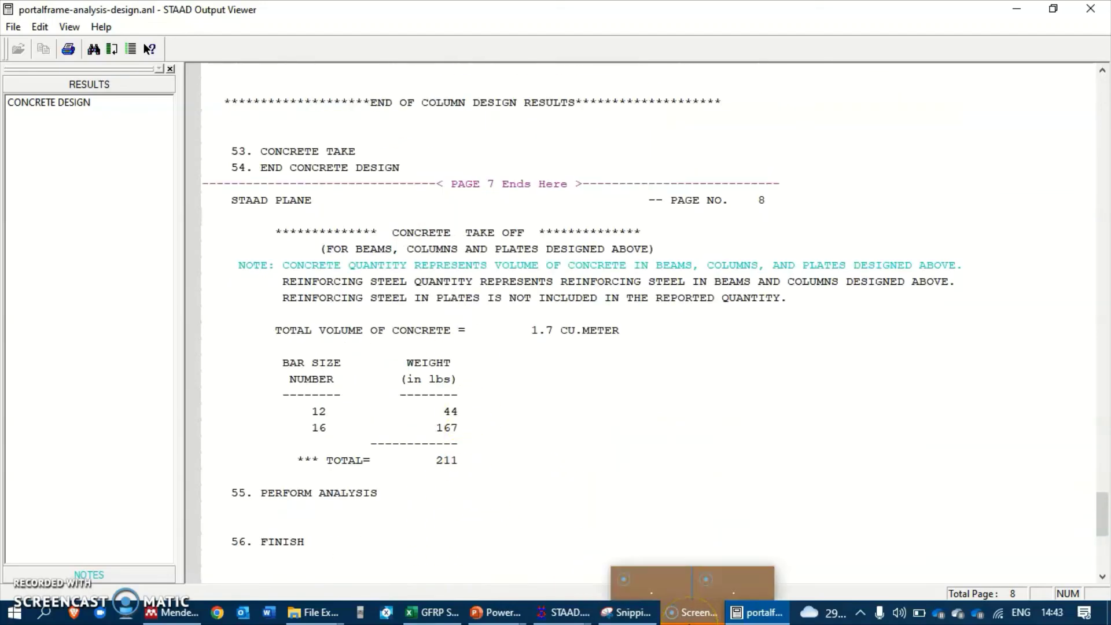